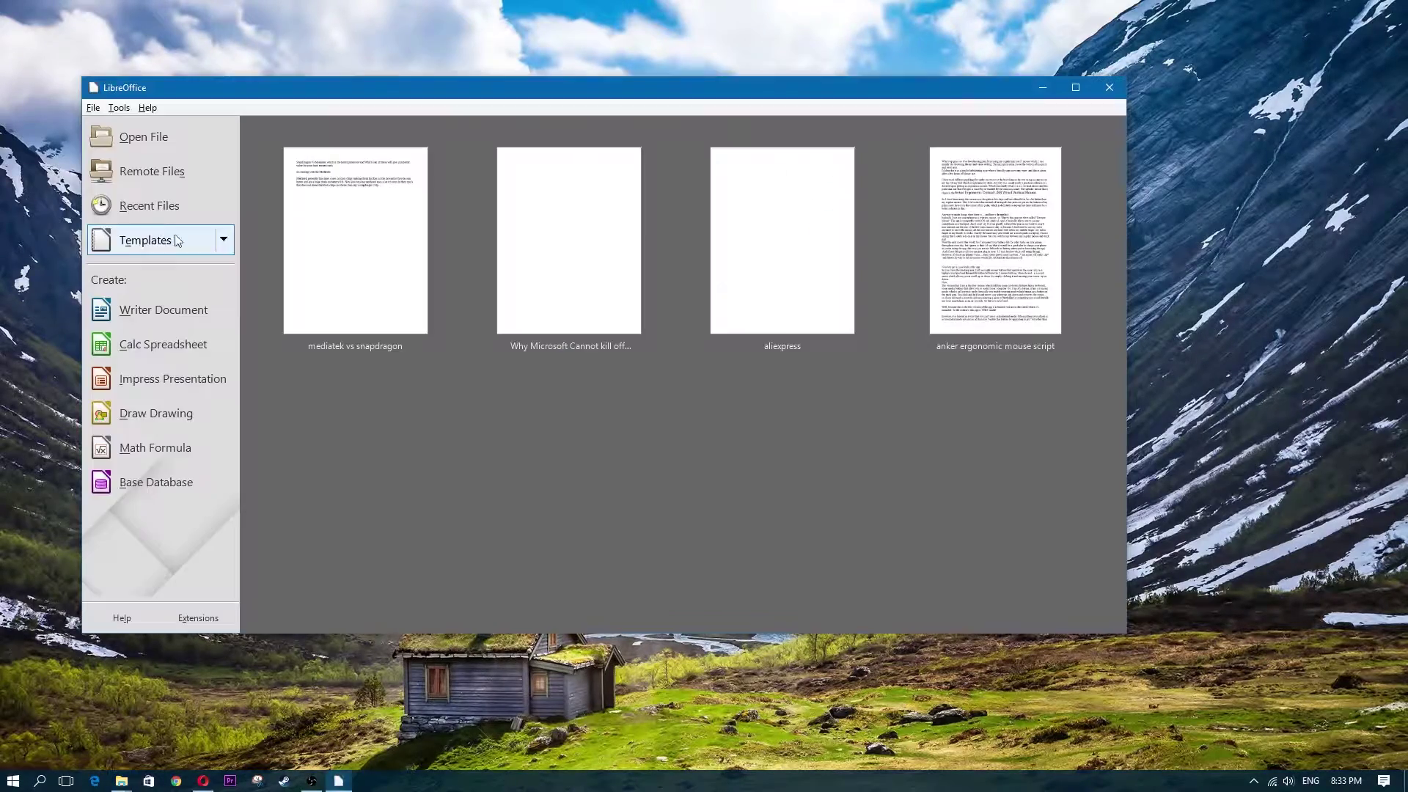
Start a blank Writer document from the Start Center, type 'o', then close the windows
click(161, 351)
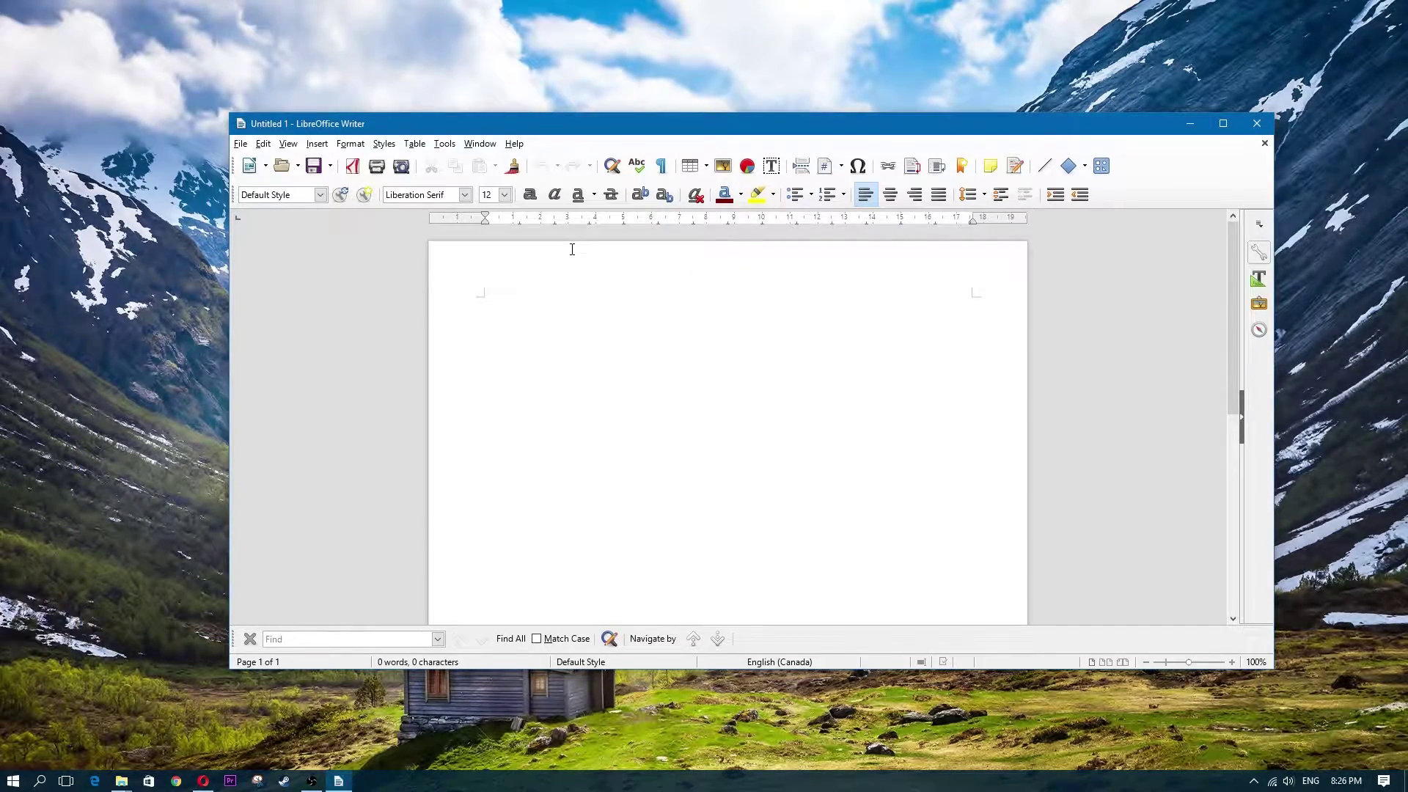
text(office.org)
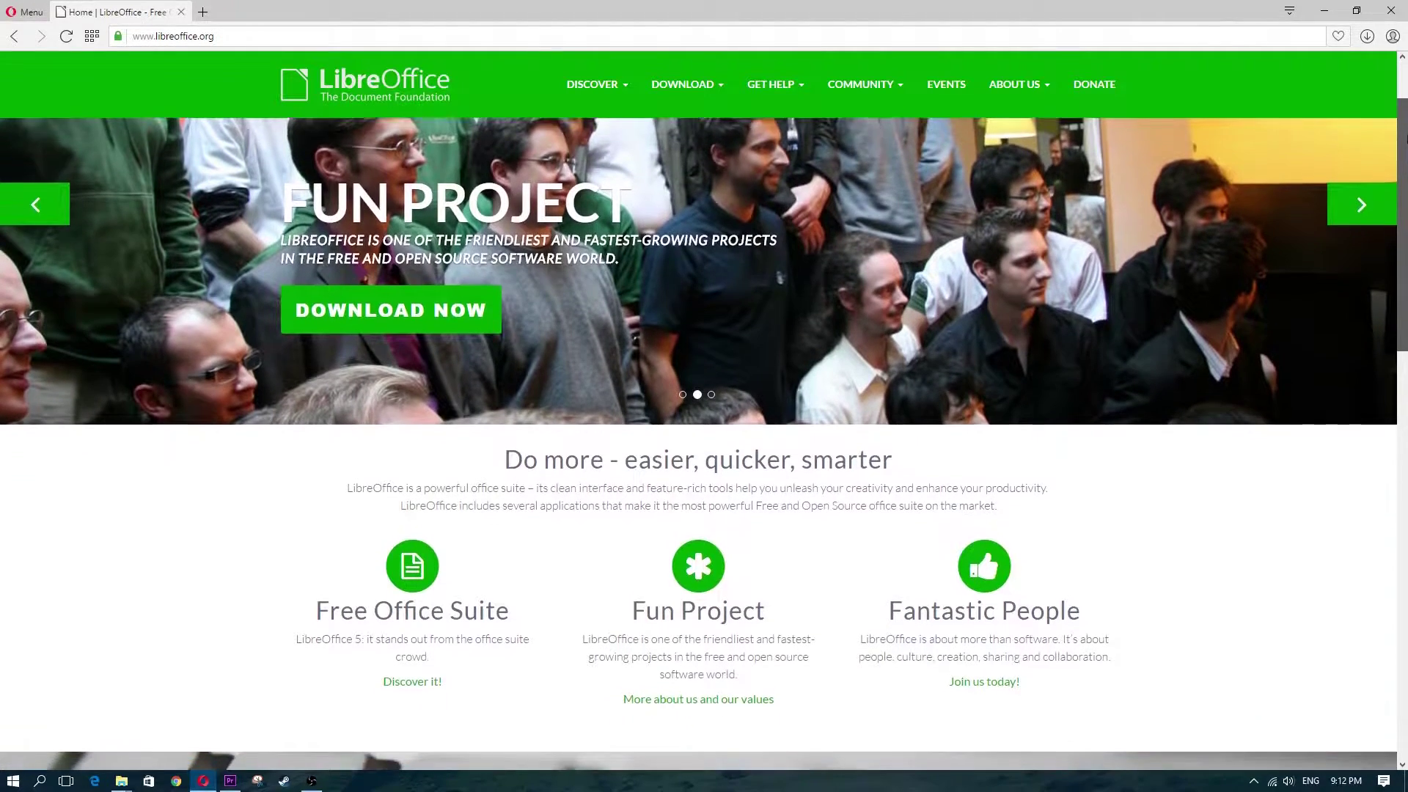
drag(1404, 138, 1405, 279)
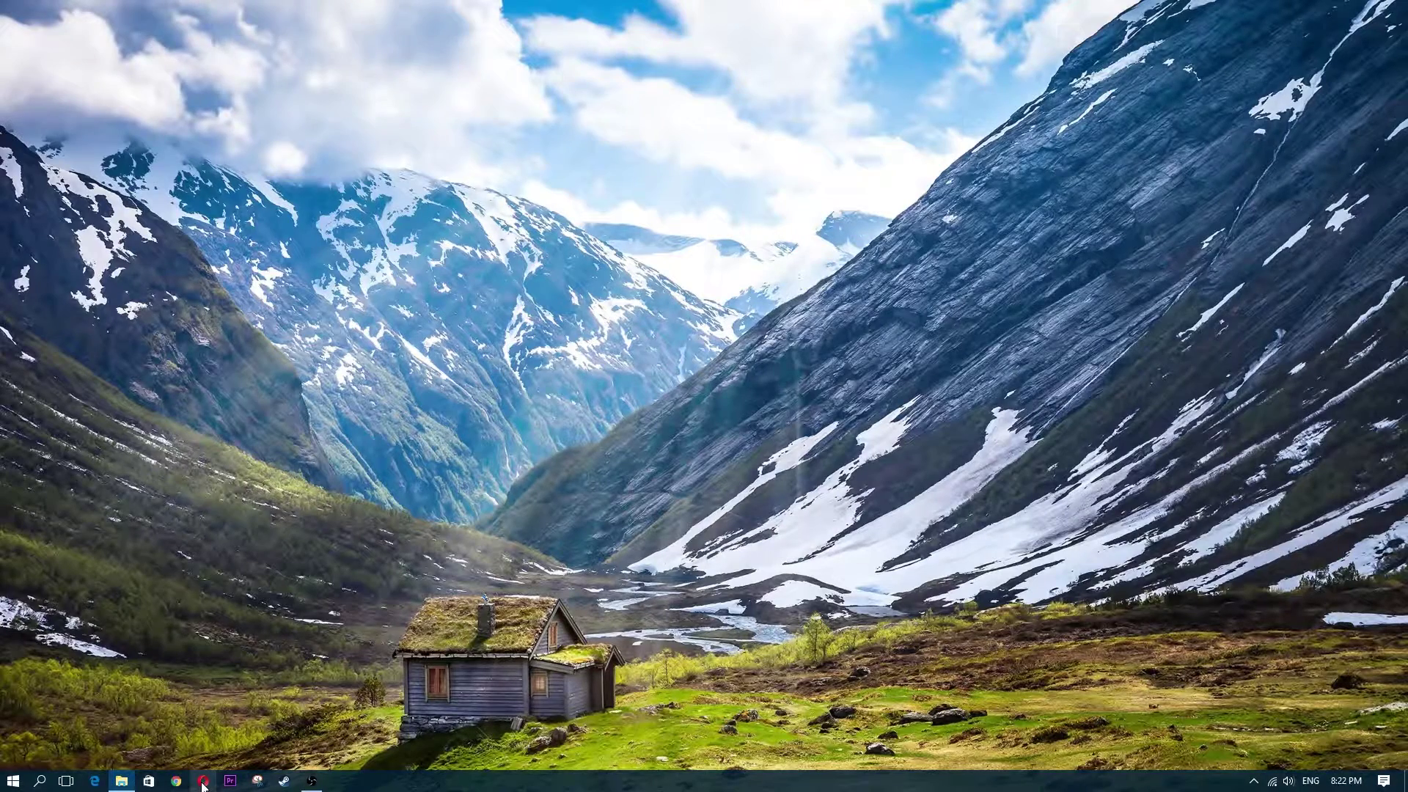
Launch Opera, Google 'libre office', and open the libreoffice.org homepage result
click(203, 782)
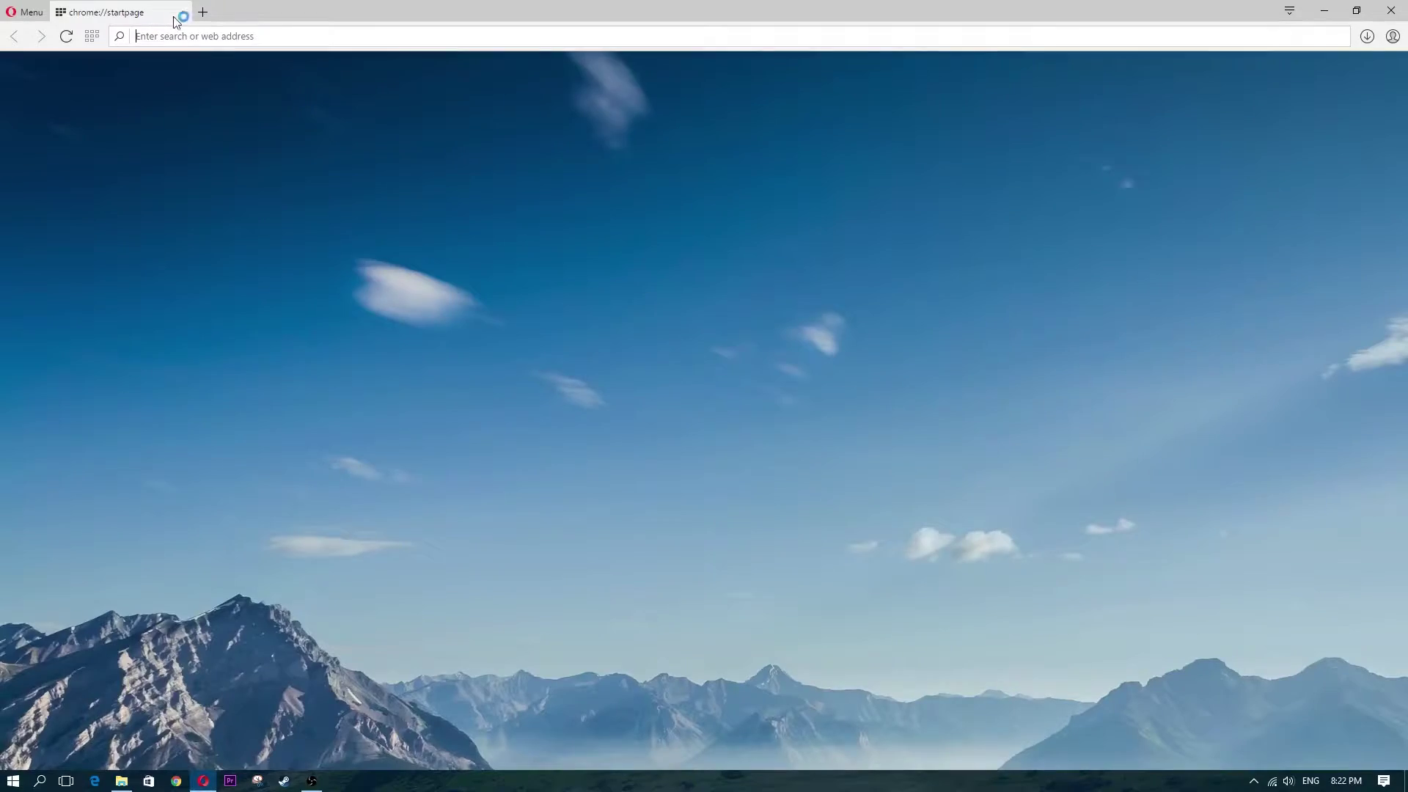
click(217, 38)
text(libre)
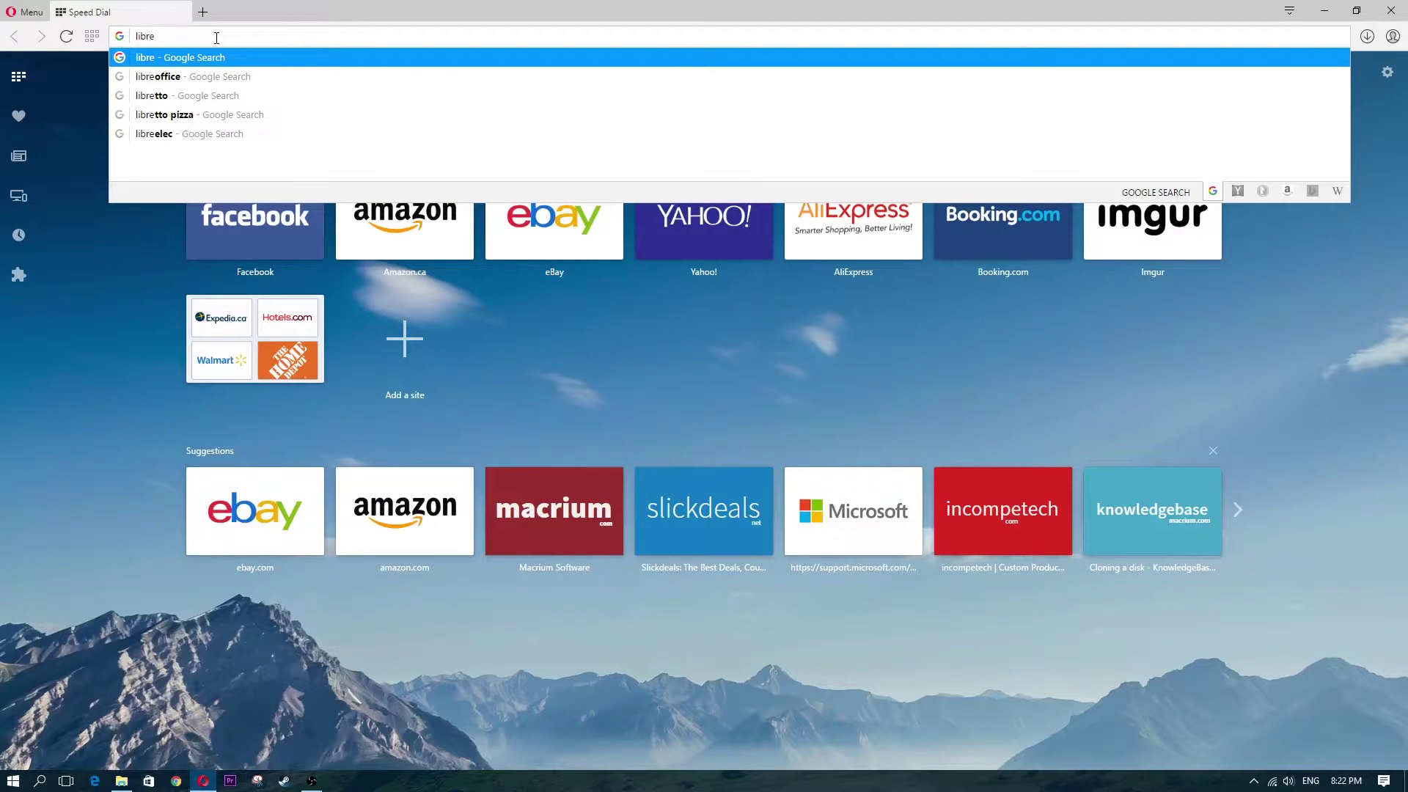
text(office)
key(Return)
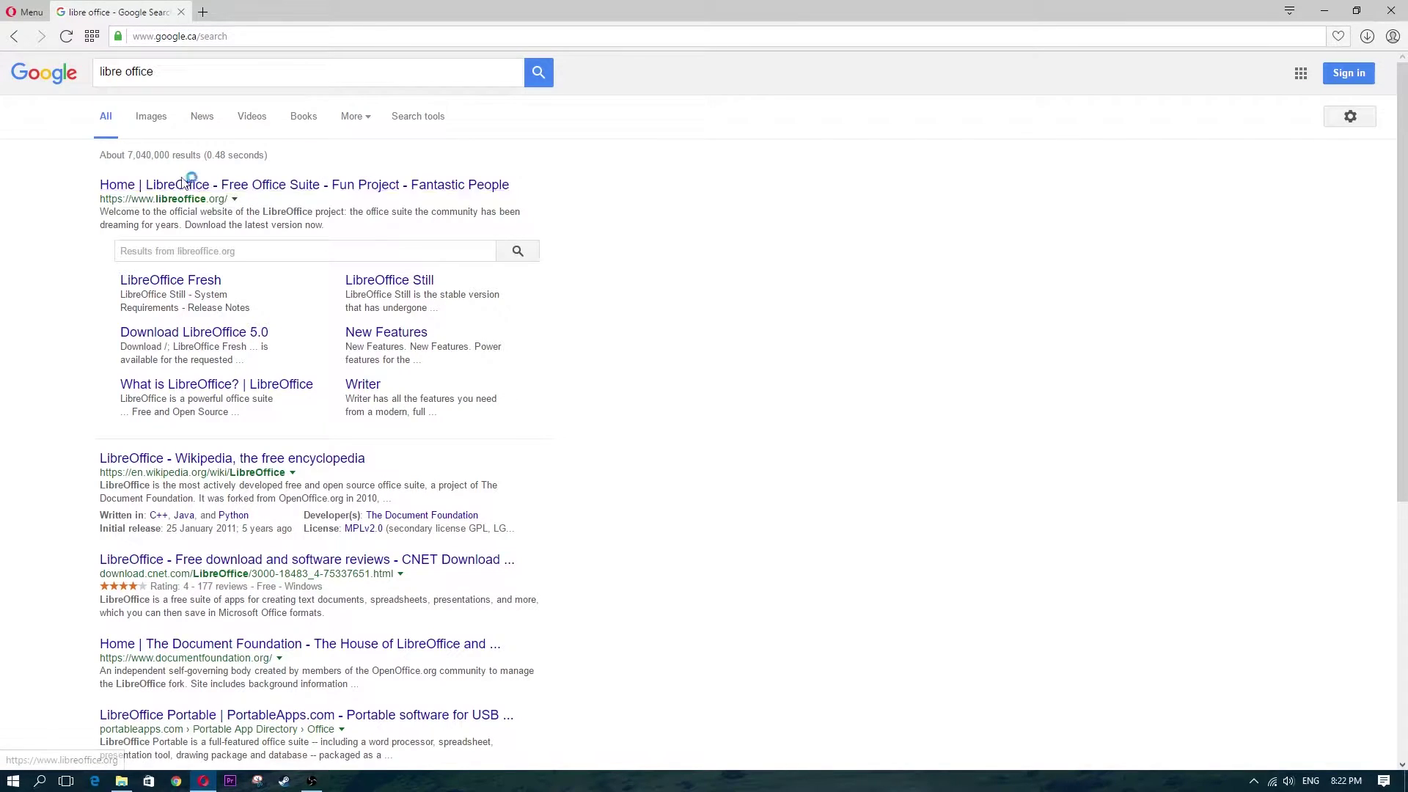
click(195, 188)
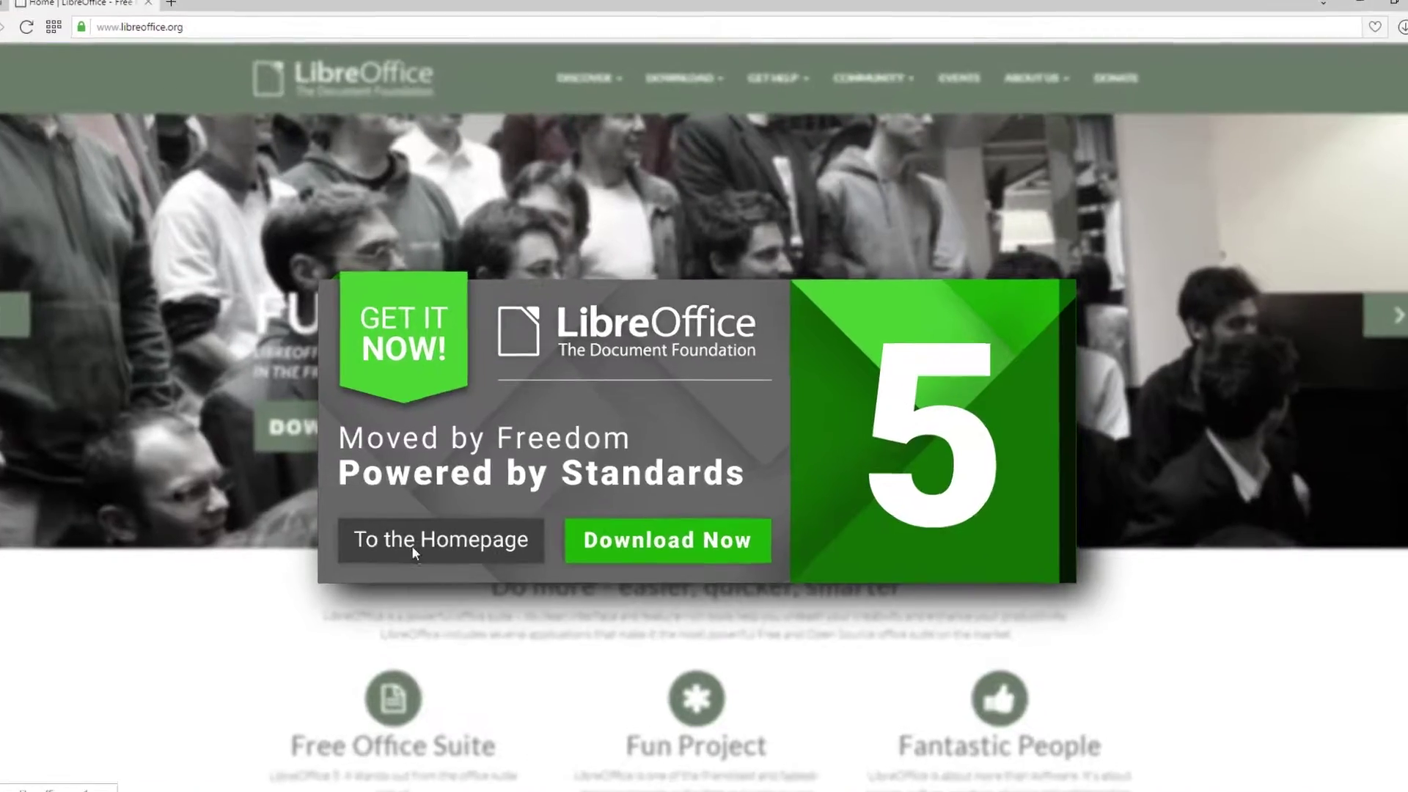
Dismiss the GET IT NOW banner and choose LibreOffice Fresh from the DOWNLOAD menu
click(415, 551)
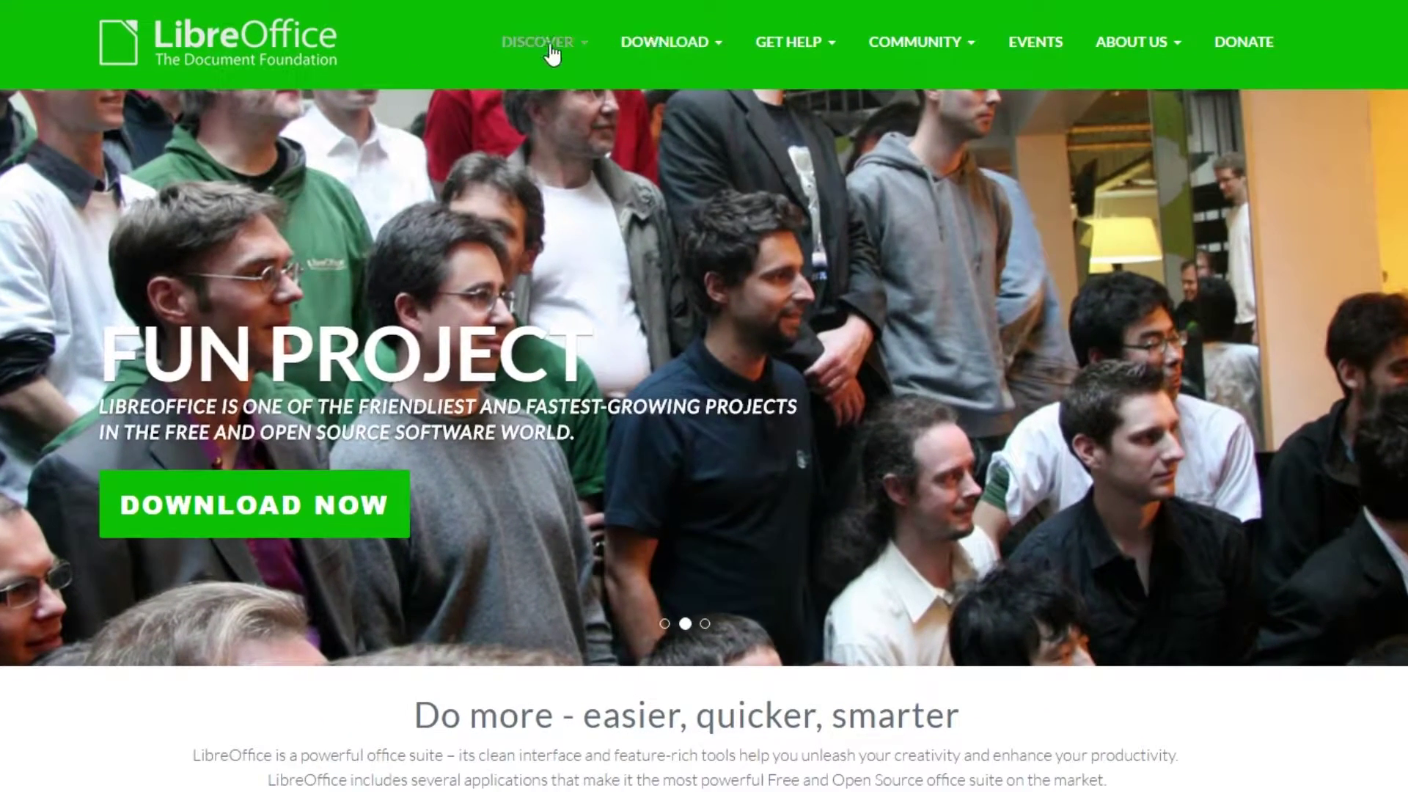
click(717, 46)
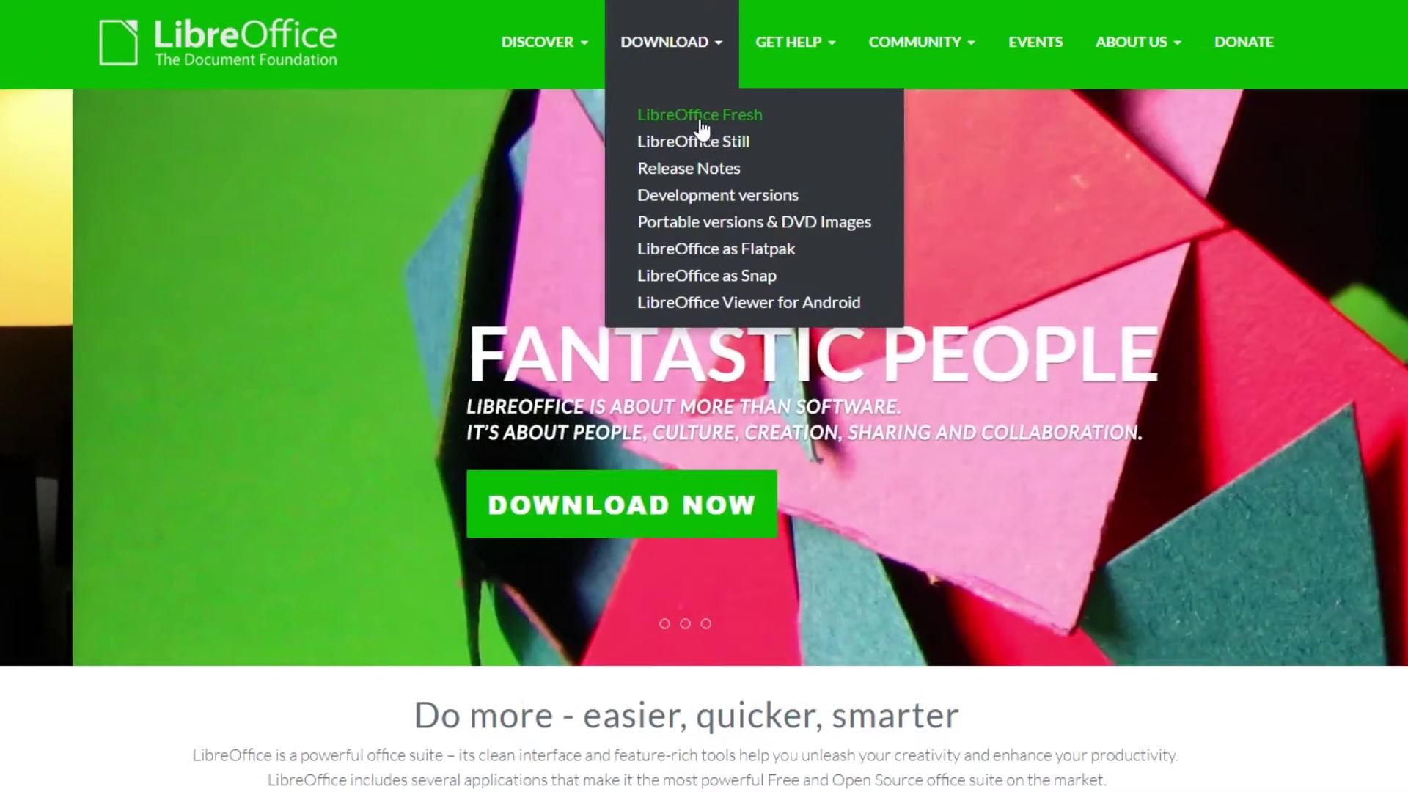
click(700, 117)
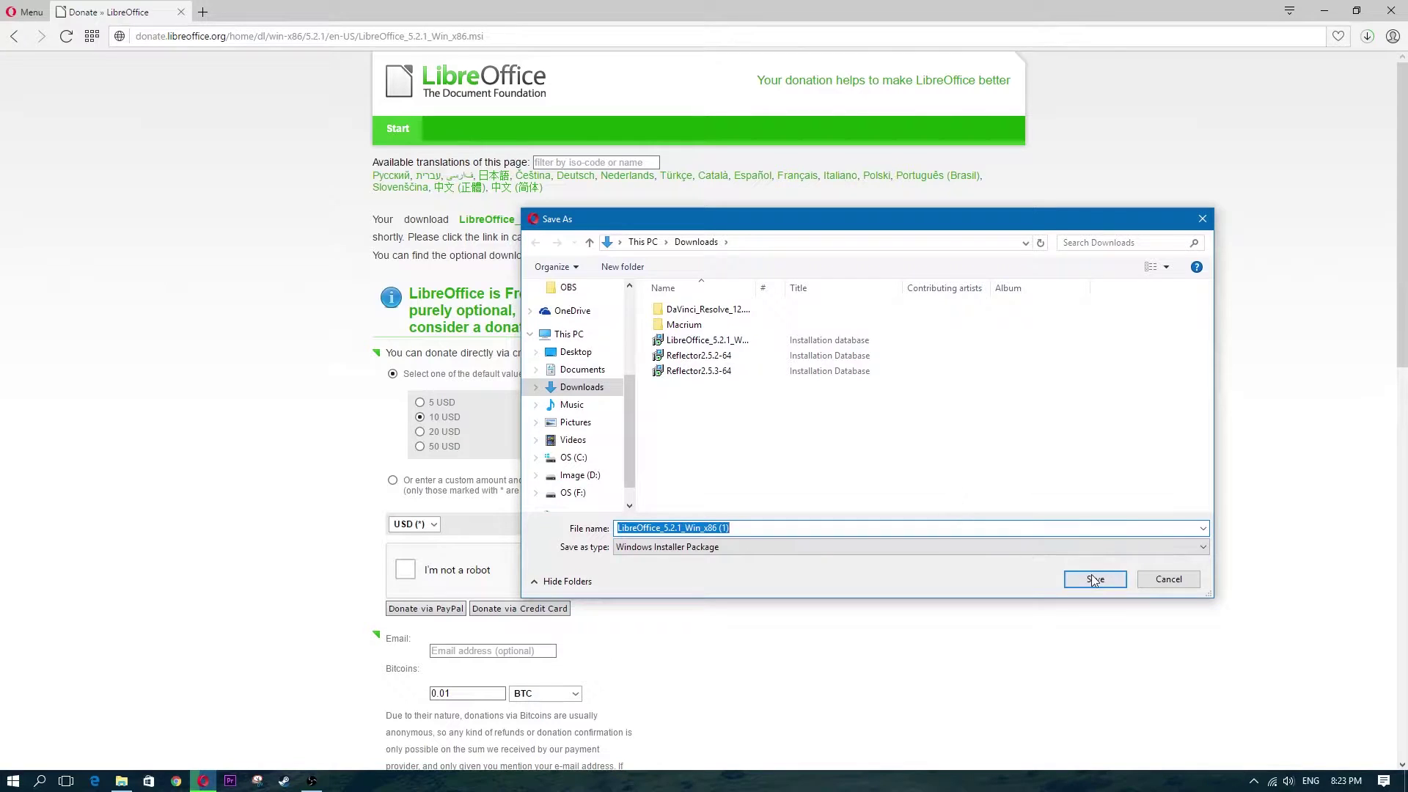
Save the LibreOffice 5.2.1 .msi installer into Downloads and shrink the browser window
drag(602, 225, 471, 218)
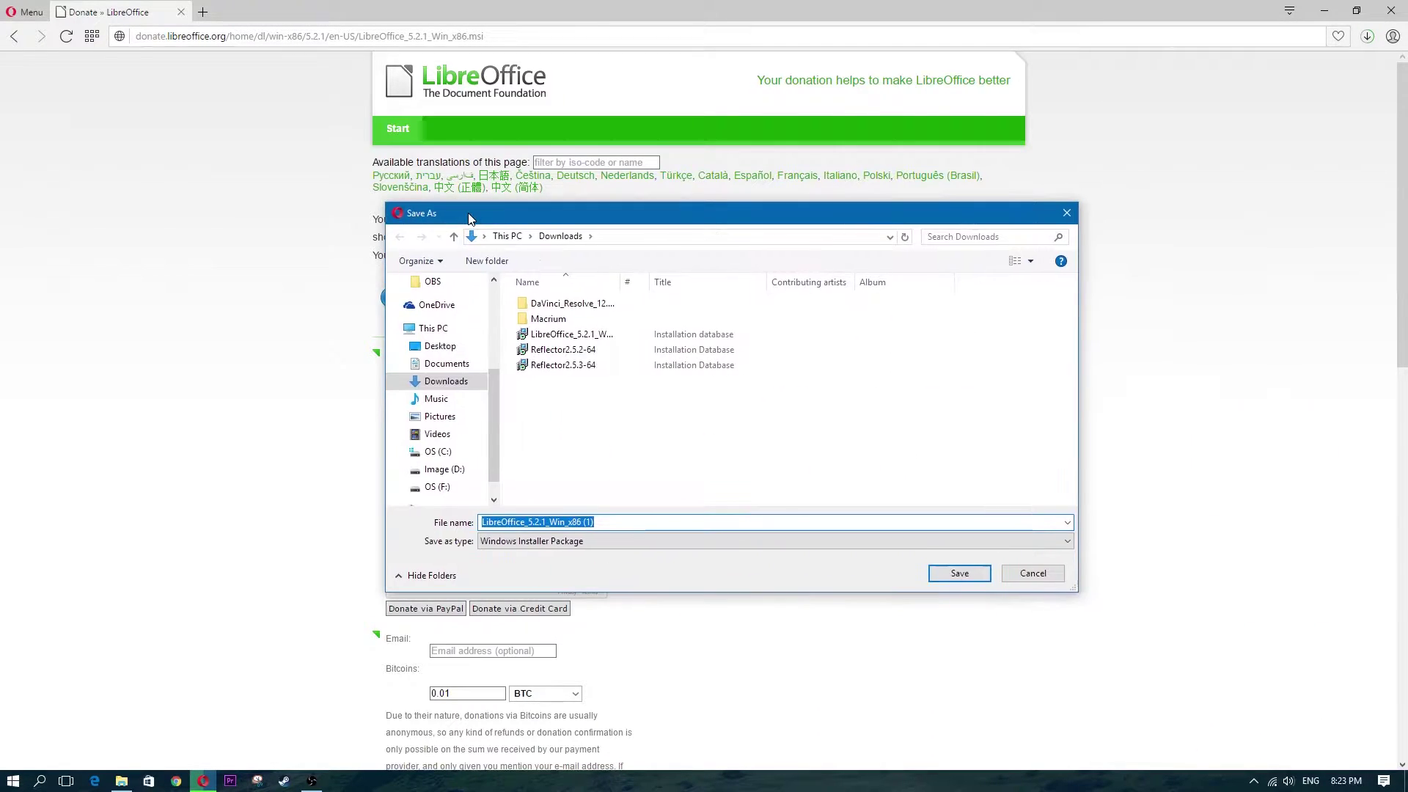
click(960, 574)
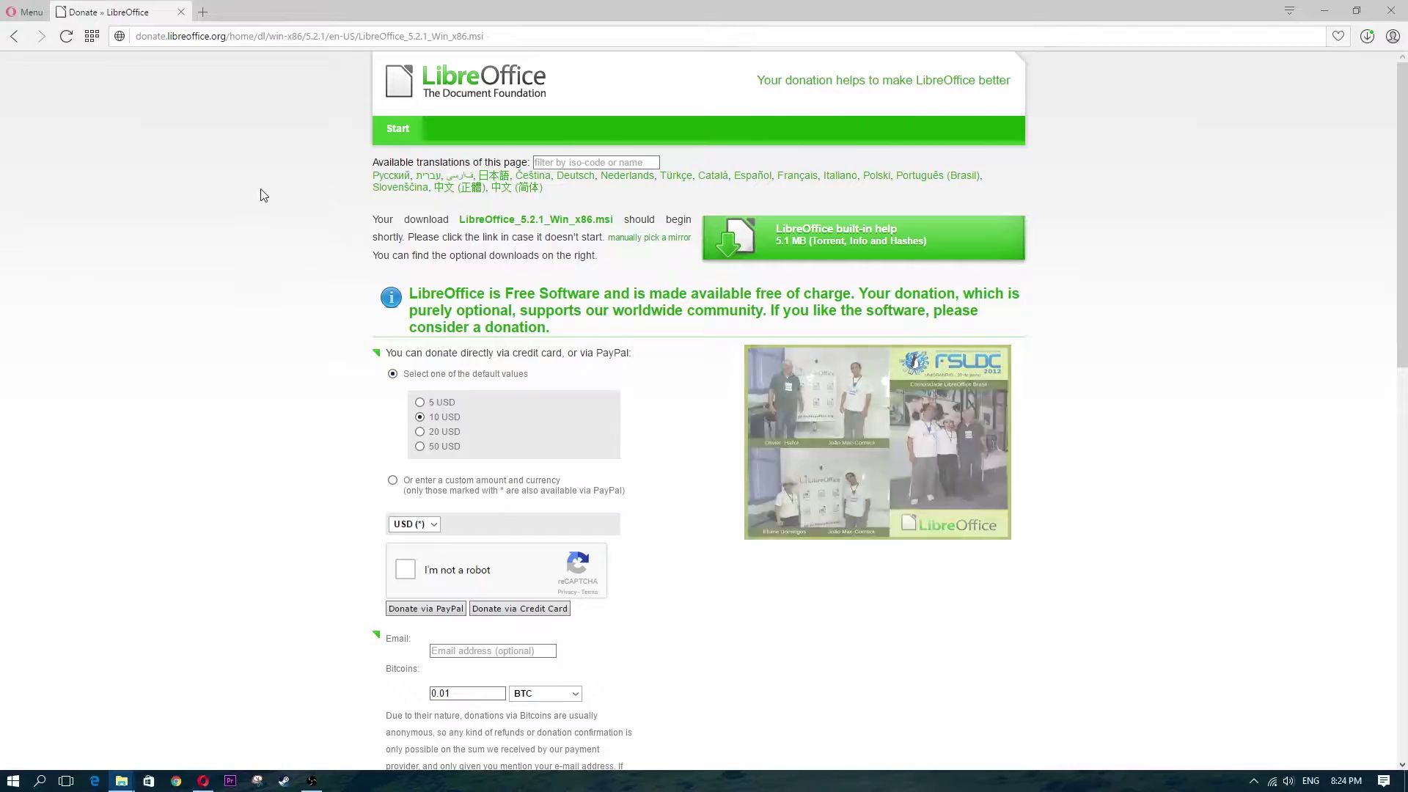
double_click(300, 9)
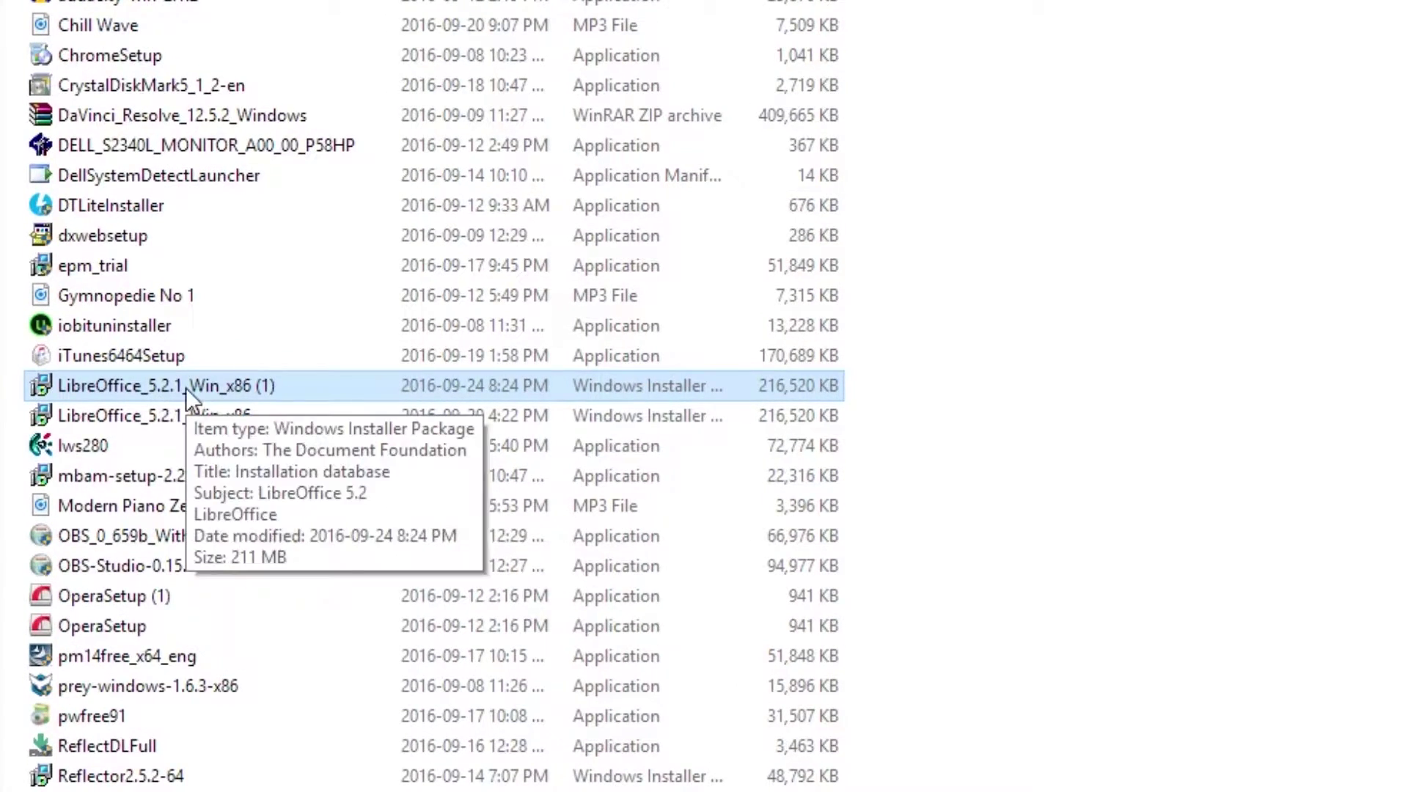
Run the downloaded LibreOffice_5.2.1_Win_x86 (1) installer and hide the Downloads window
double_click(165, 386)
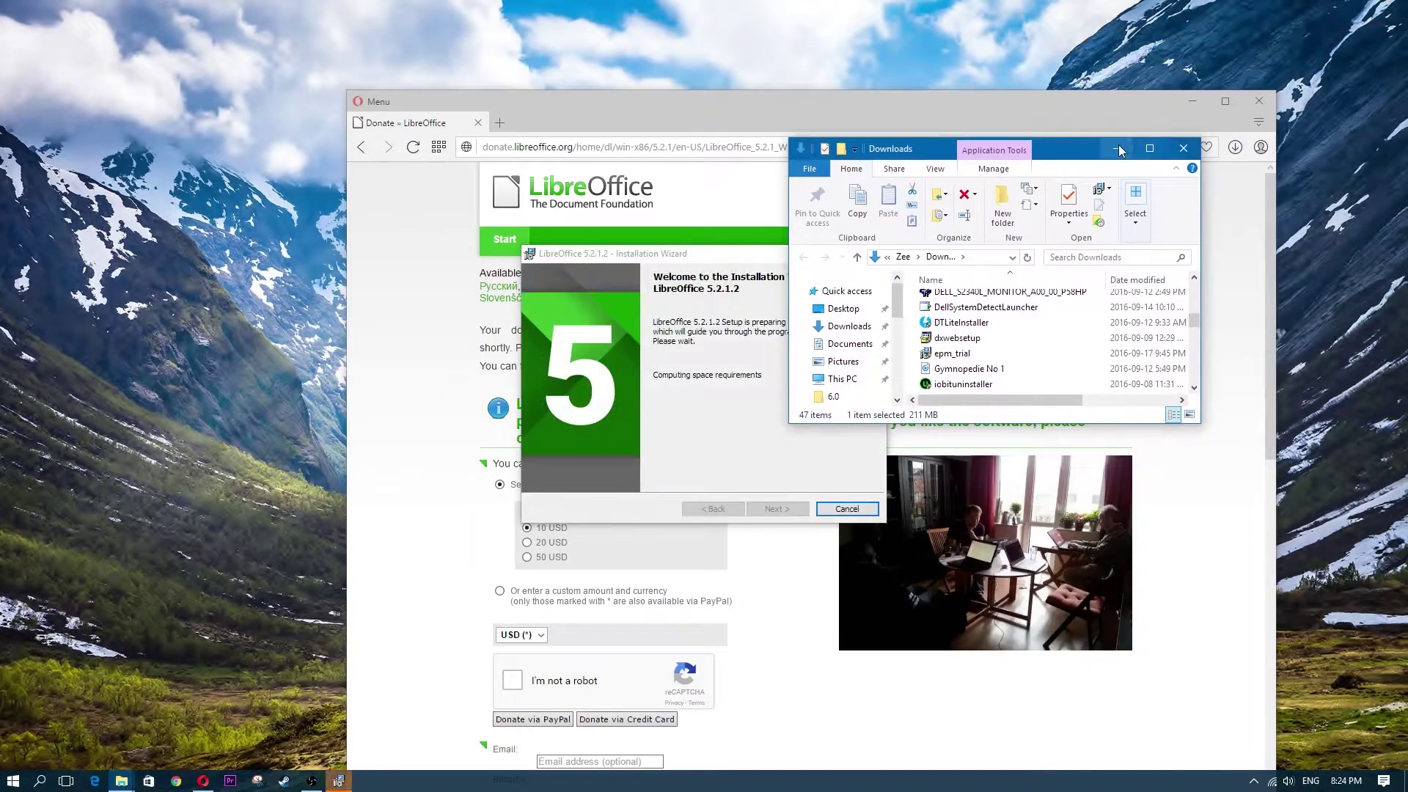
click(1119, 149)
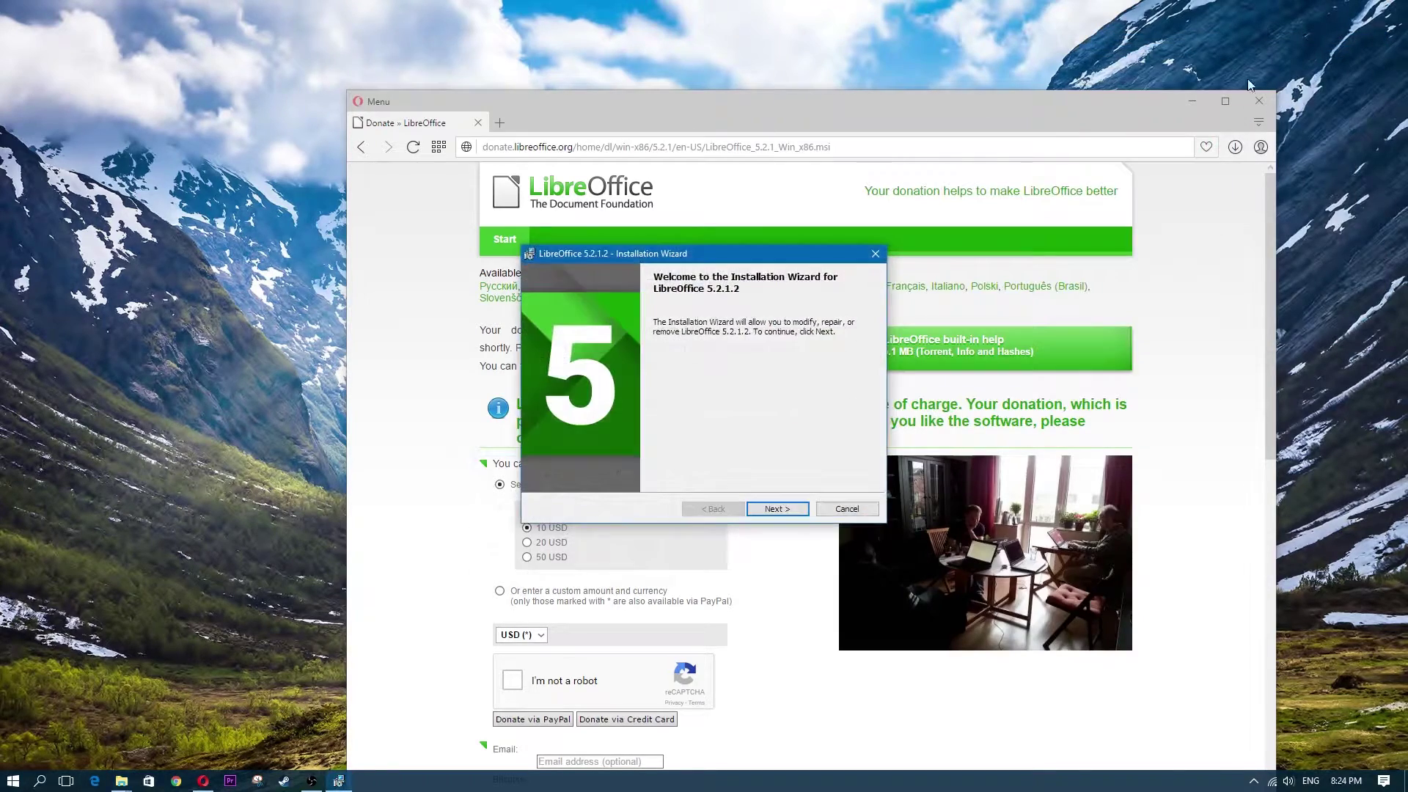
Advance the wizard with Modify, default features, and Word and PowerPoint file associations
click(1200, 100)
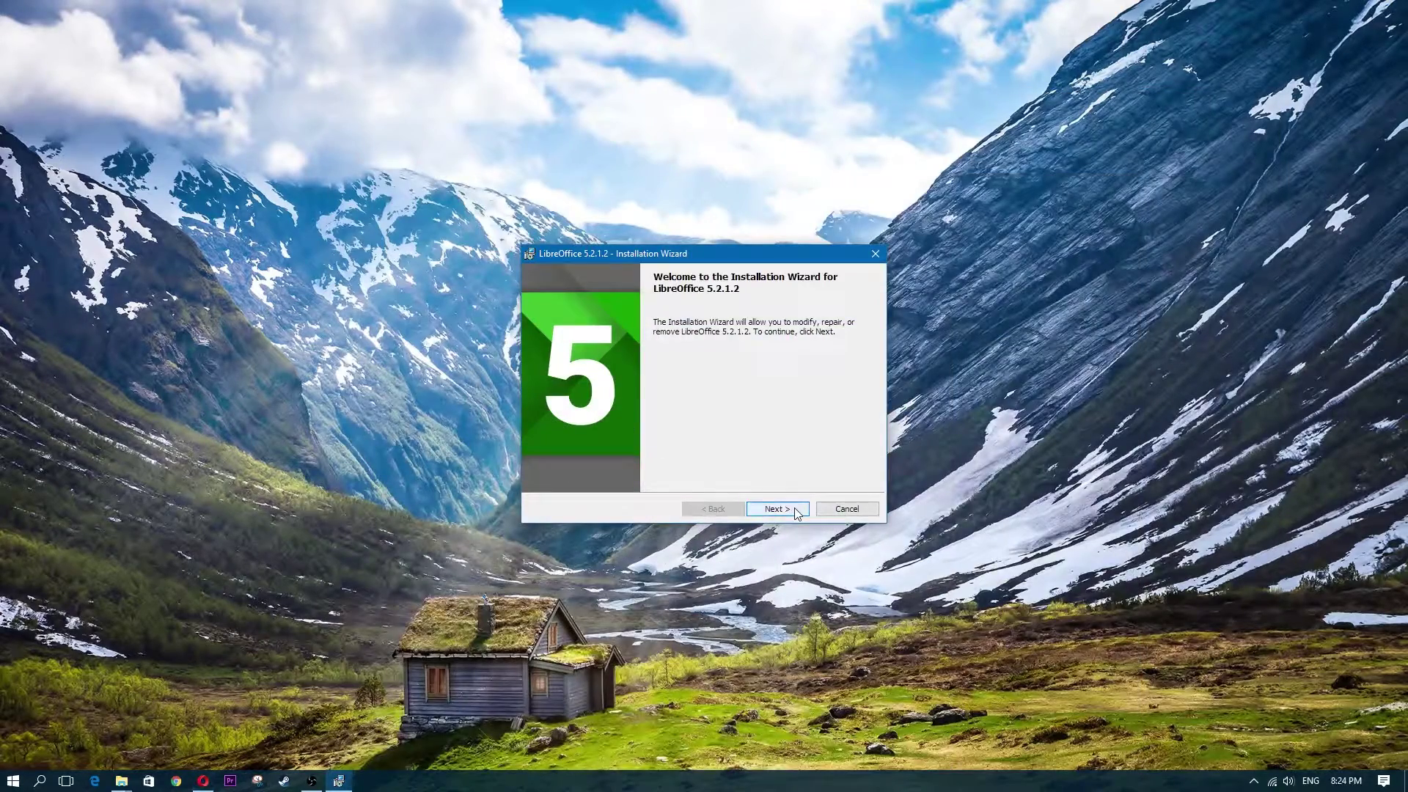
click(792, 511)
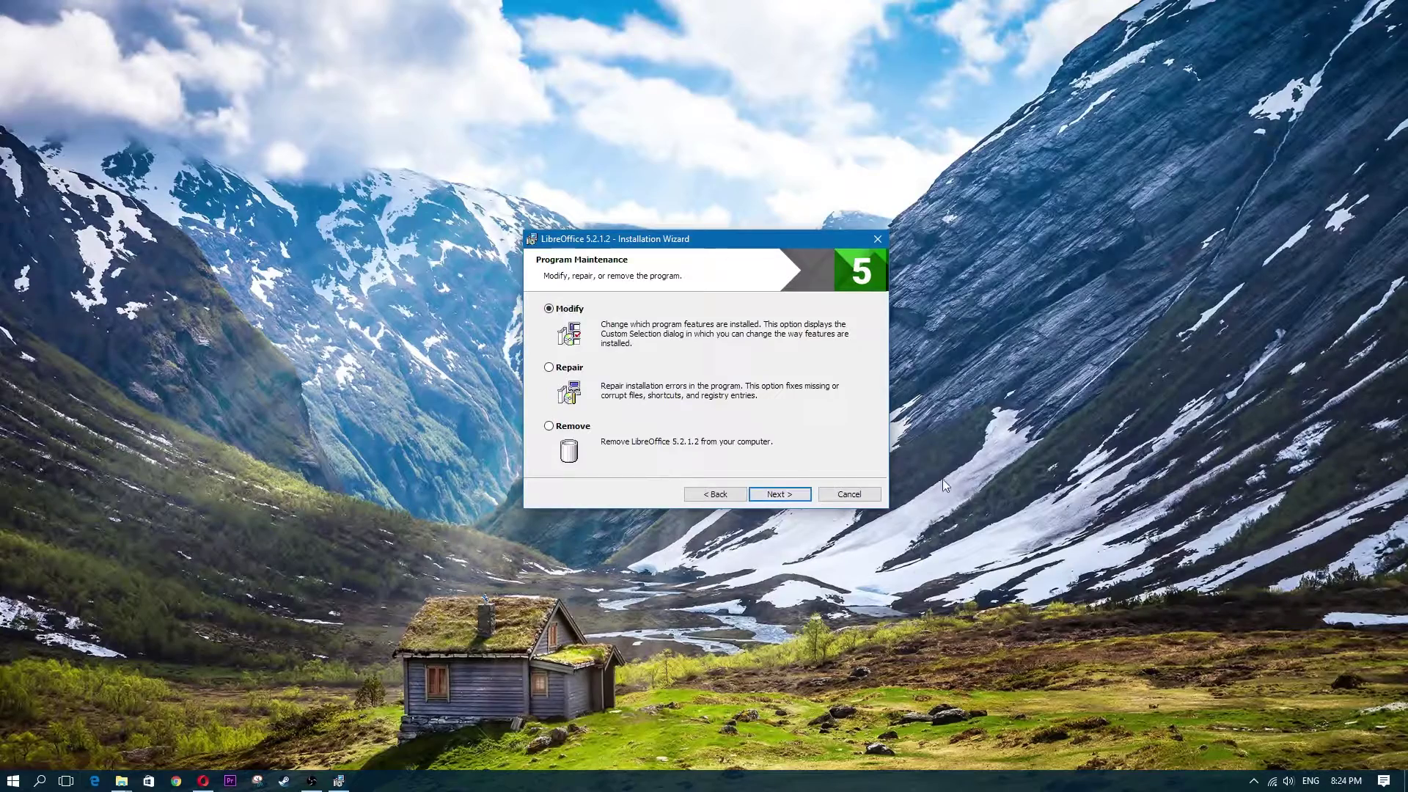
click(789, 496)
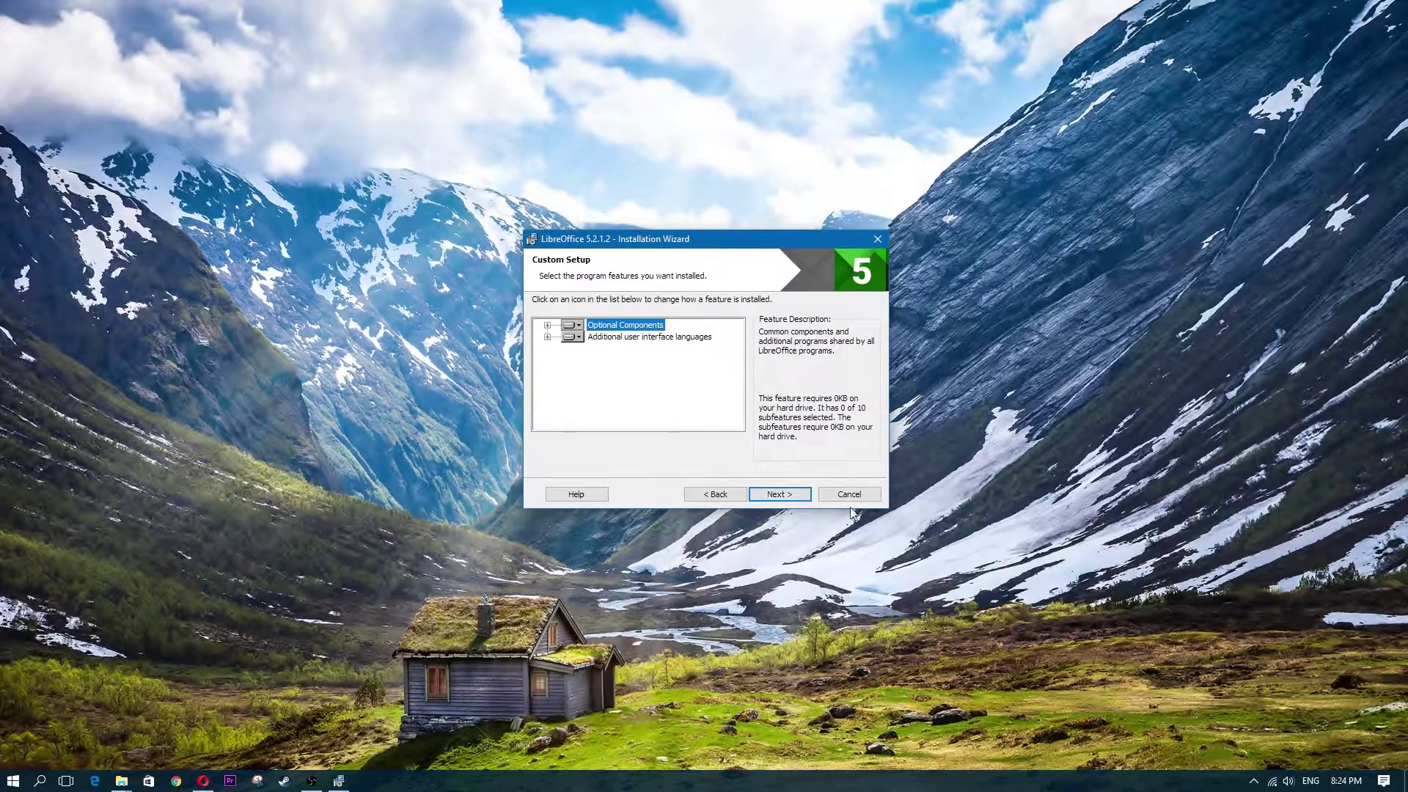
click(772, 500)
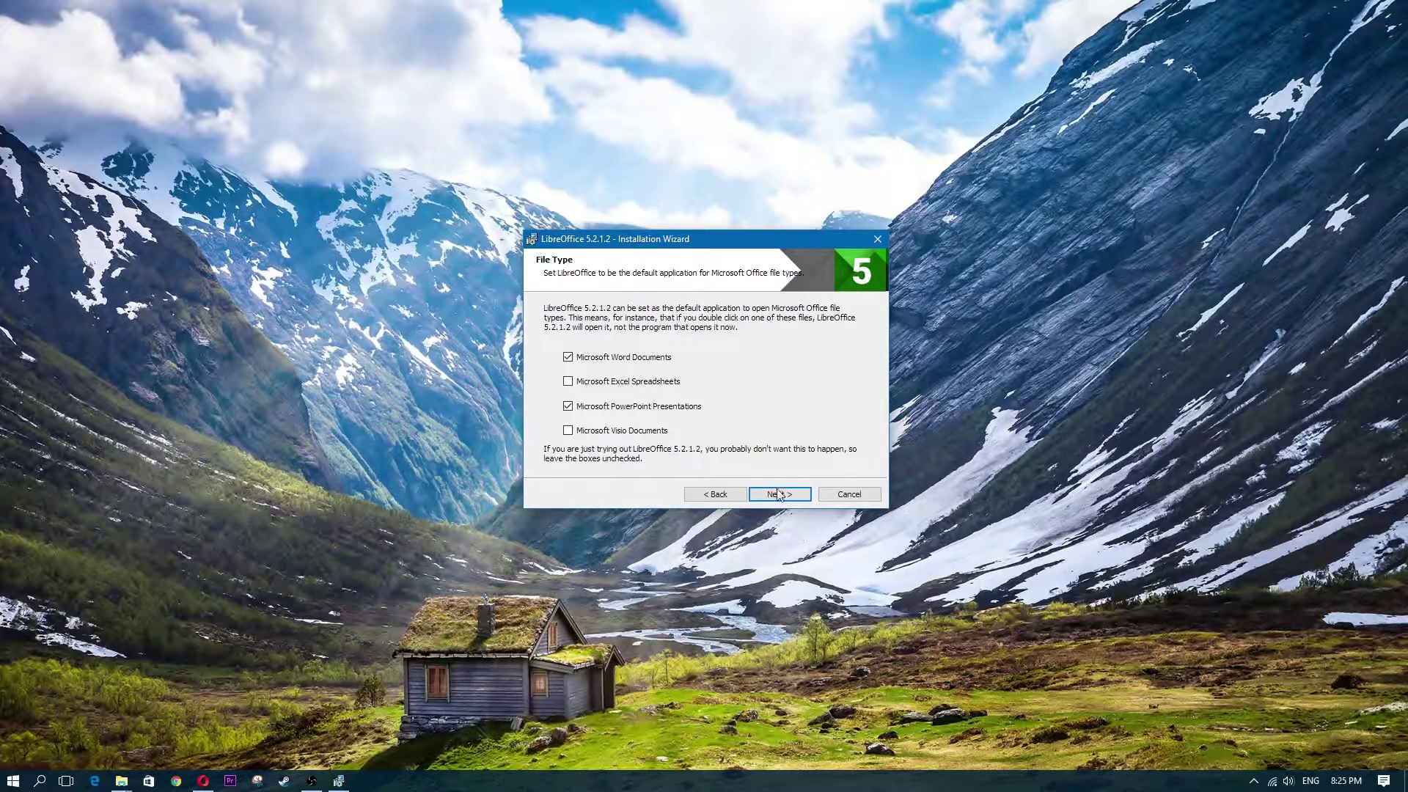
click(789, 501)
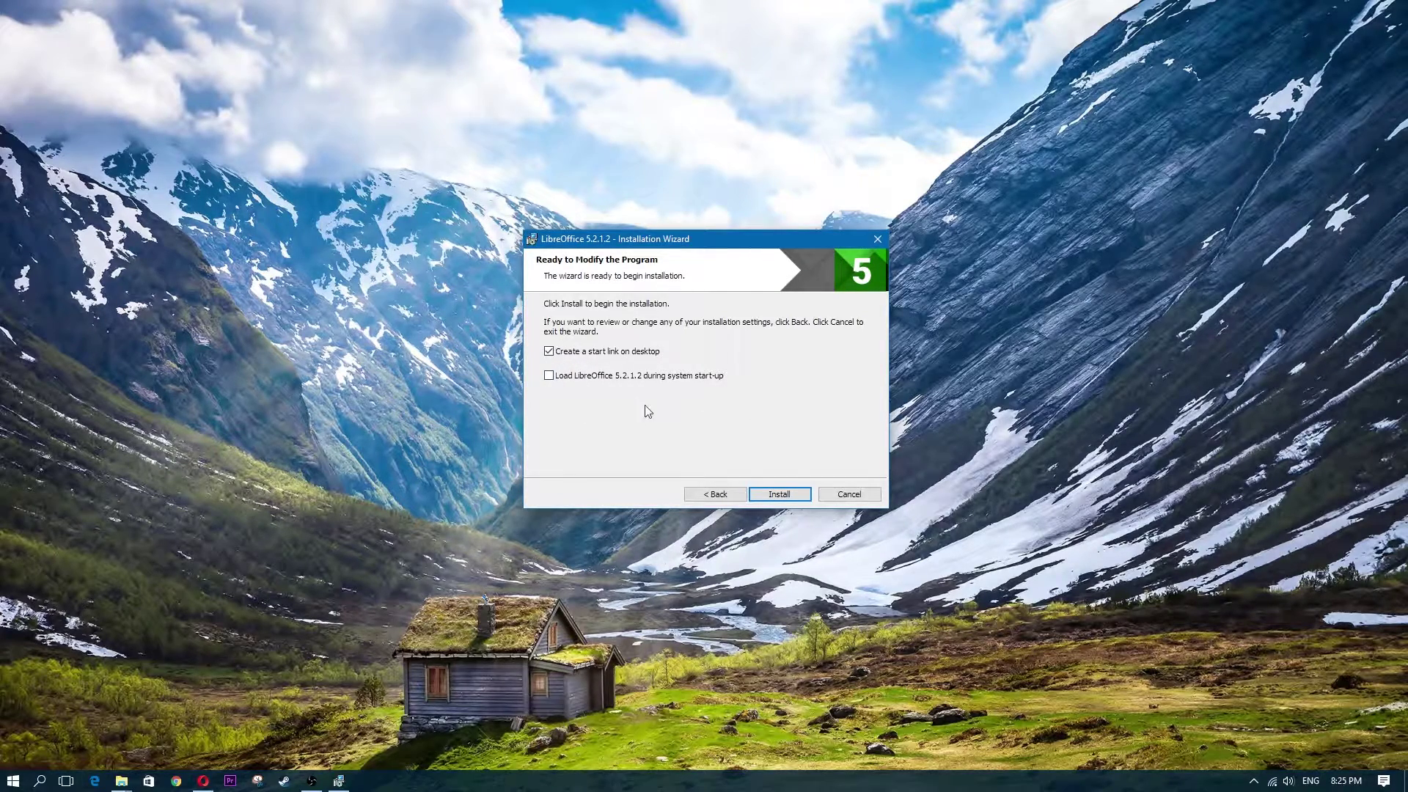
Install LibreOffice 5.2.1.2 and close the completed wizard
click(787, 497)
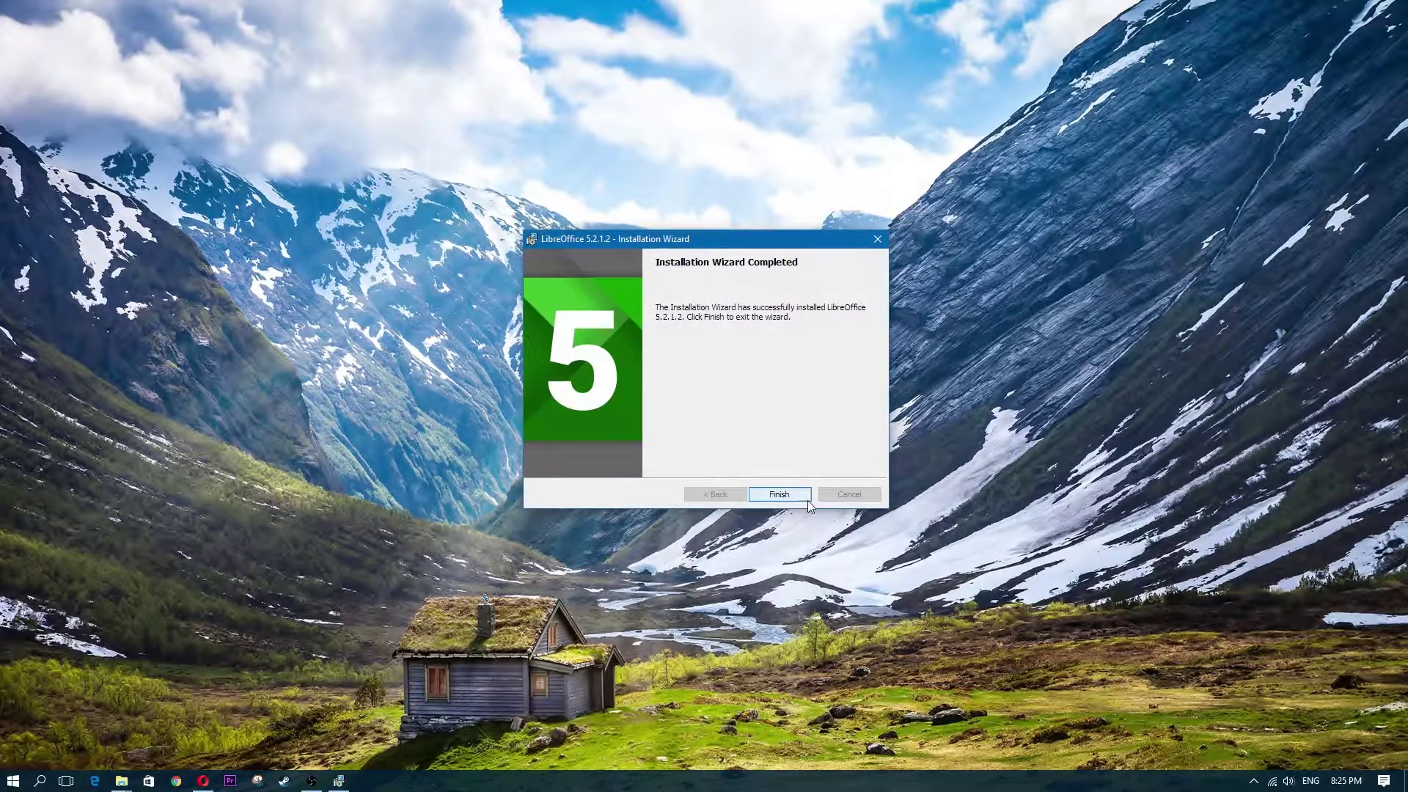
click(784, 497)
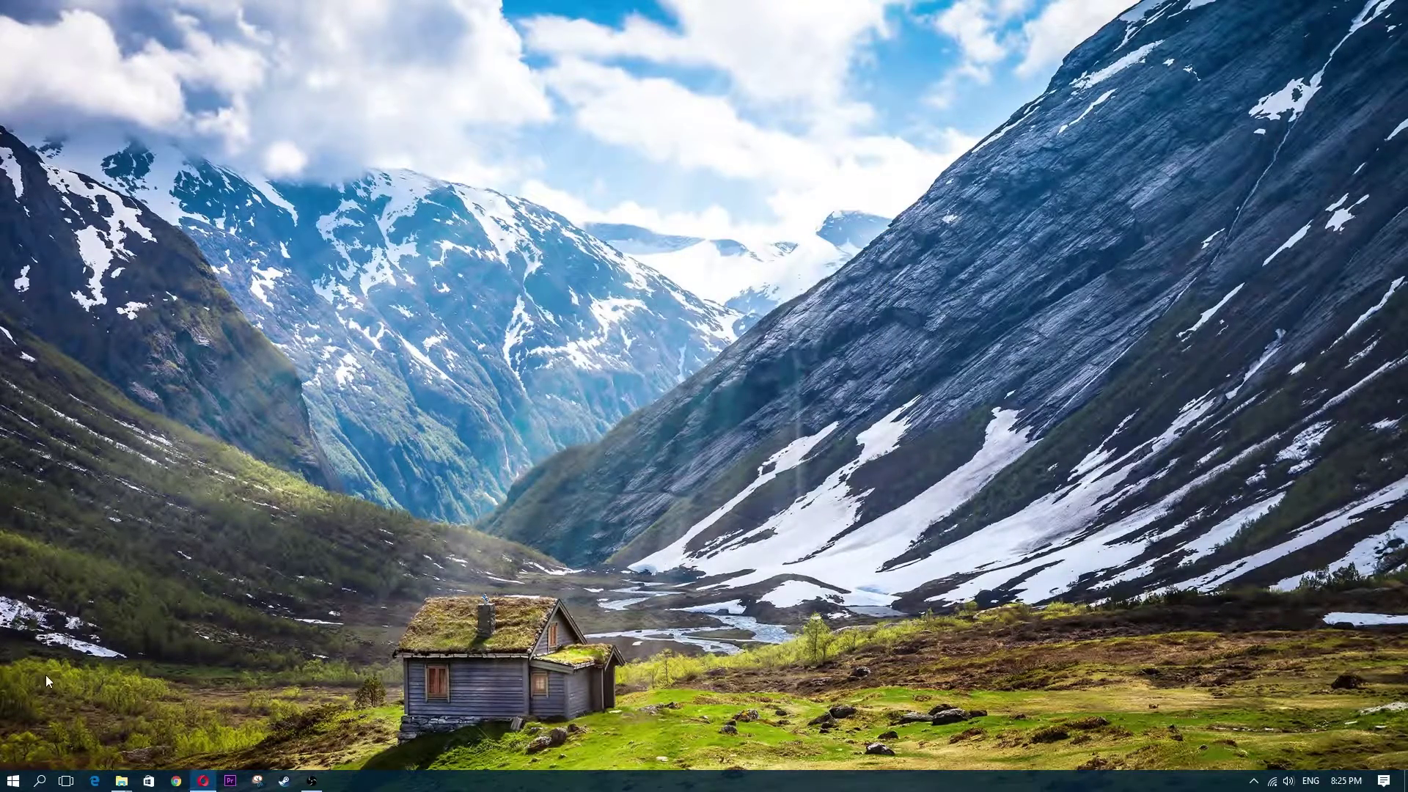
click(14, 782)
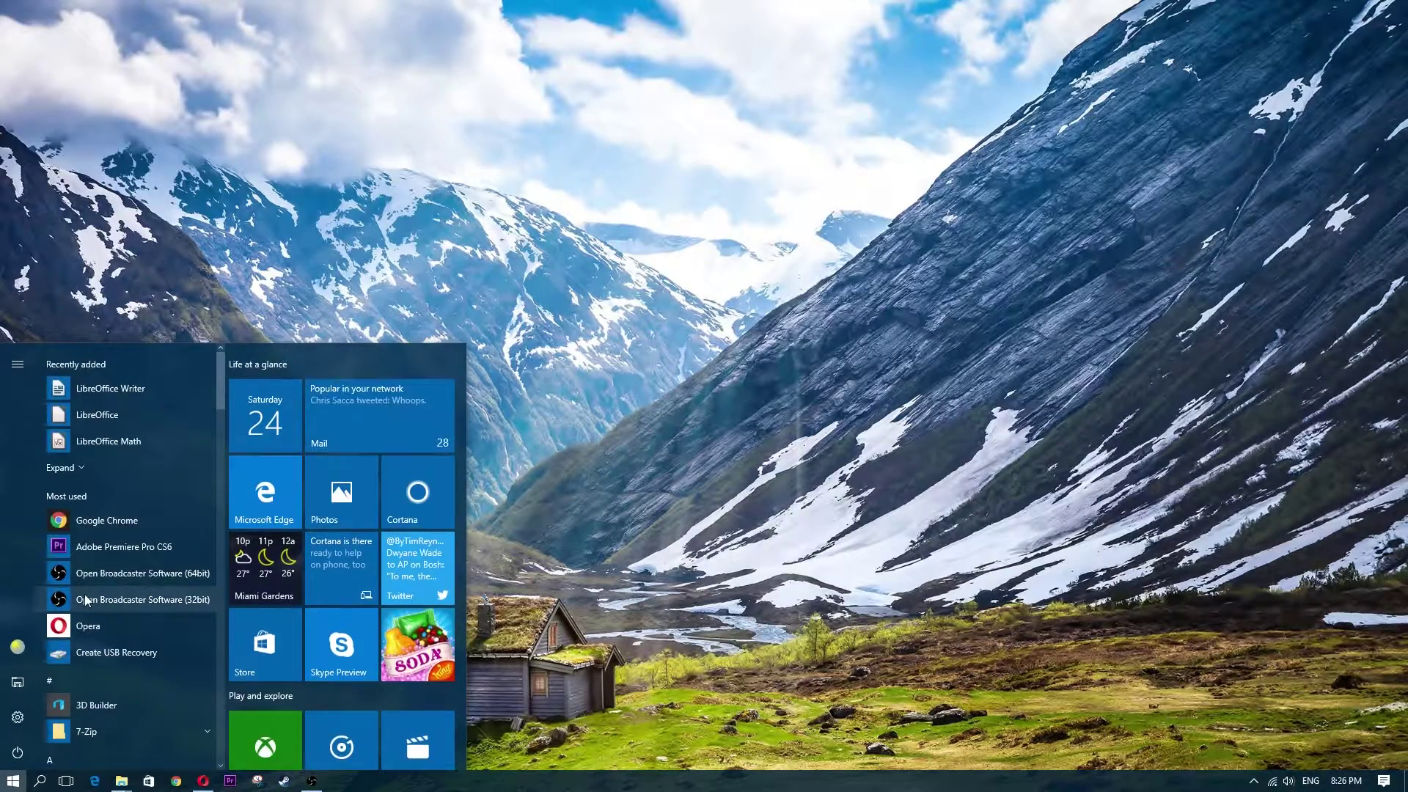
Search the Start menu for 'libre' and launch LibreOffice Writer
text(libre)
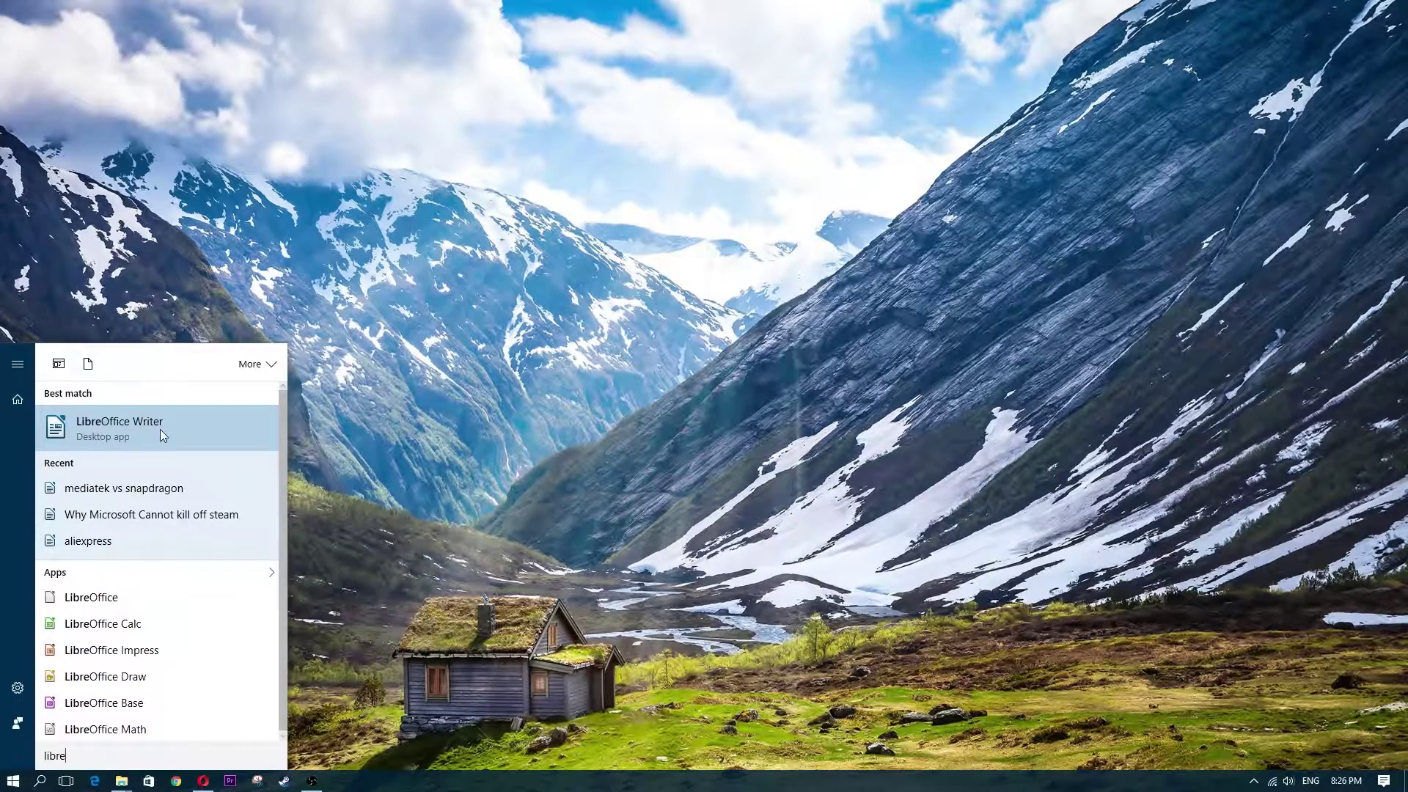
click(138, 421)
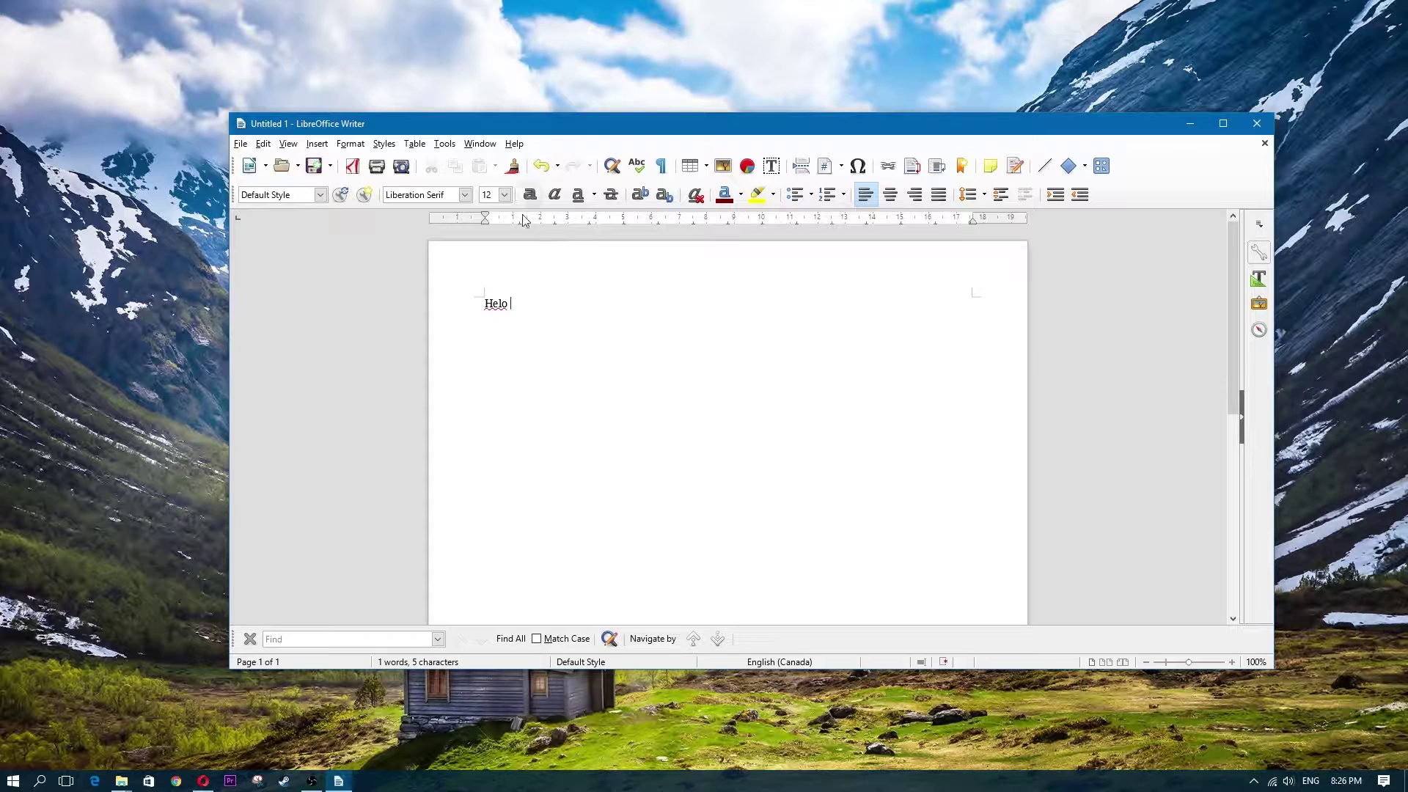
Correct 'Helo' so the document reads 'Hello how are you?'
right_click(496, 303)
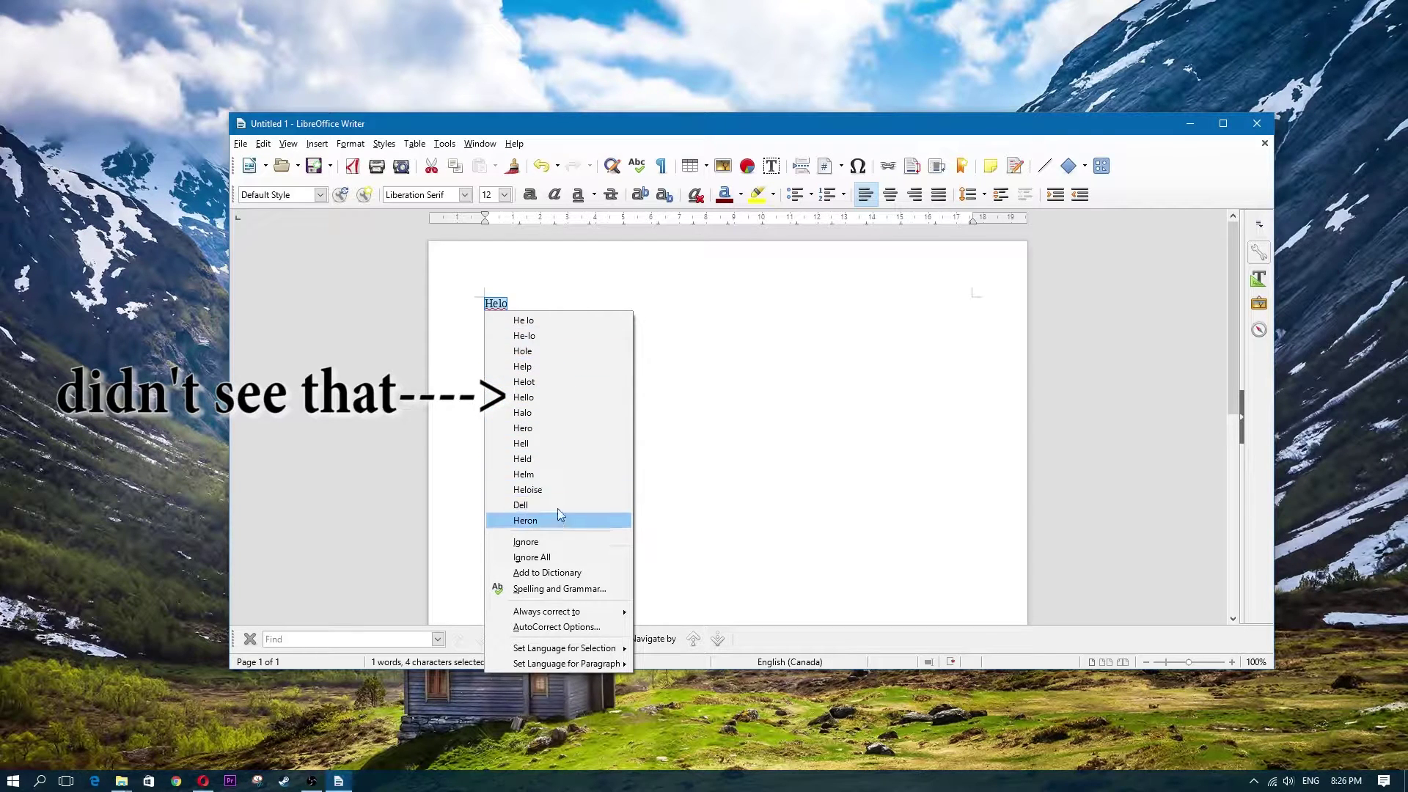
click(534, 292)
click(535, 301)
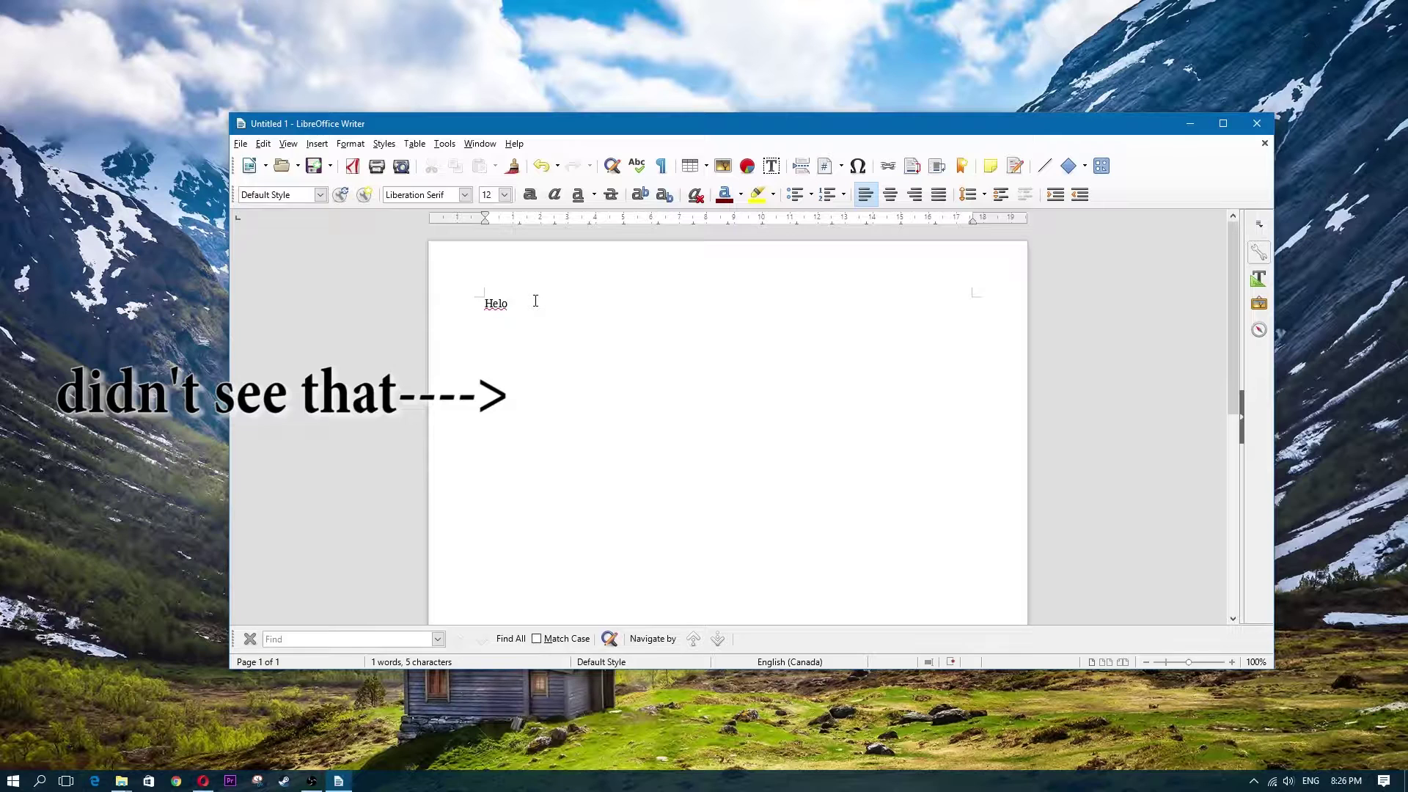
key(BackSpace)
key(BackSpace)
key(BackSpace)
text(llo )
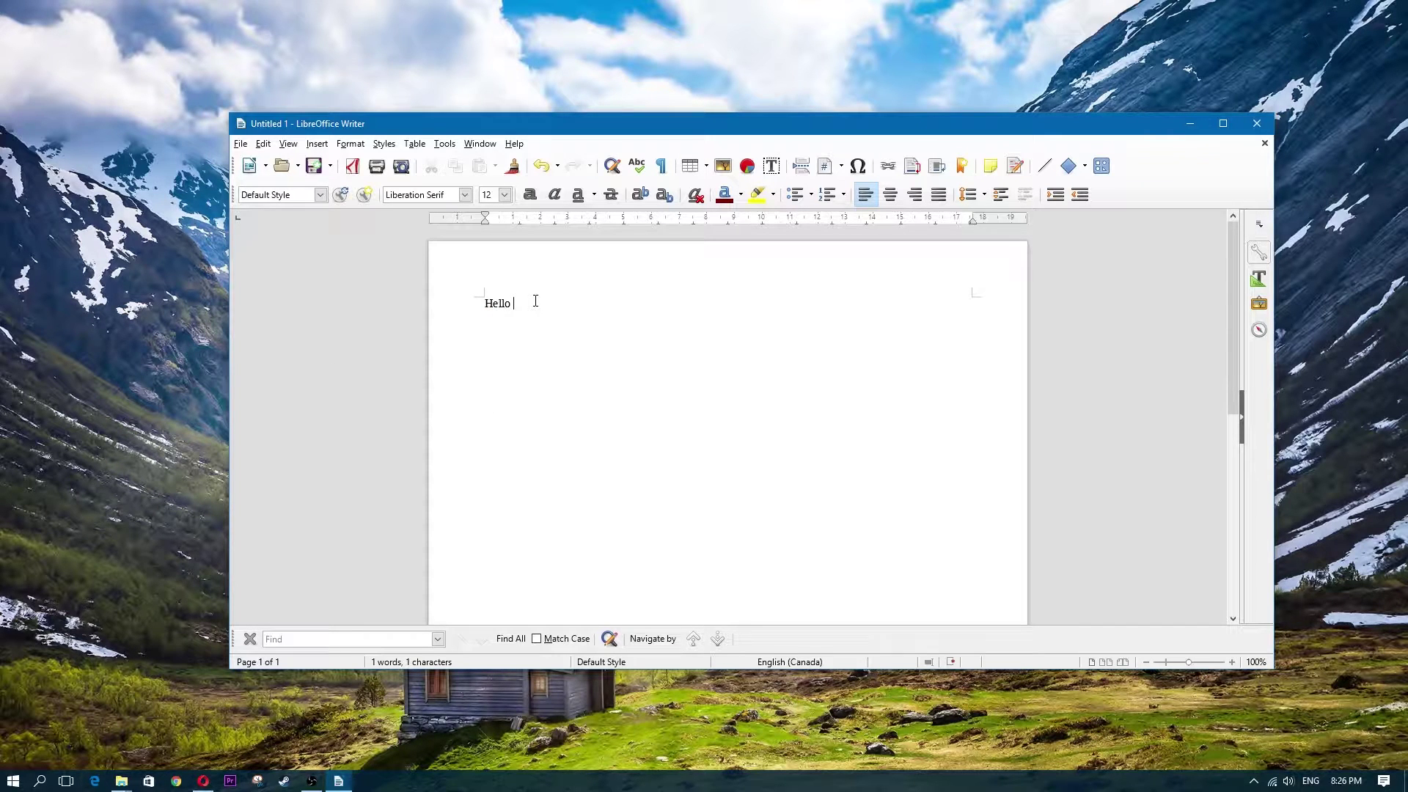
text(how are you?)
Move the Writer window, browse the Insert and Format menus, and search Start for 'libre'
drag(641, 130, 605, 89)
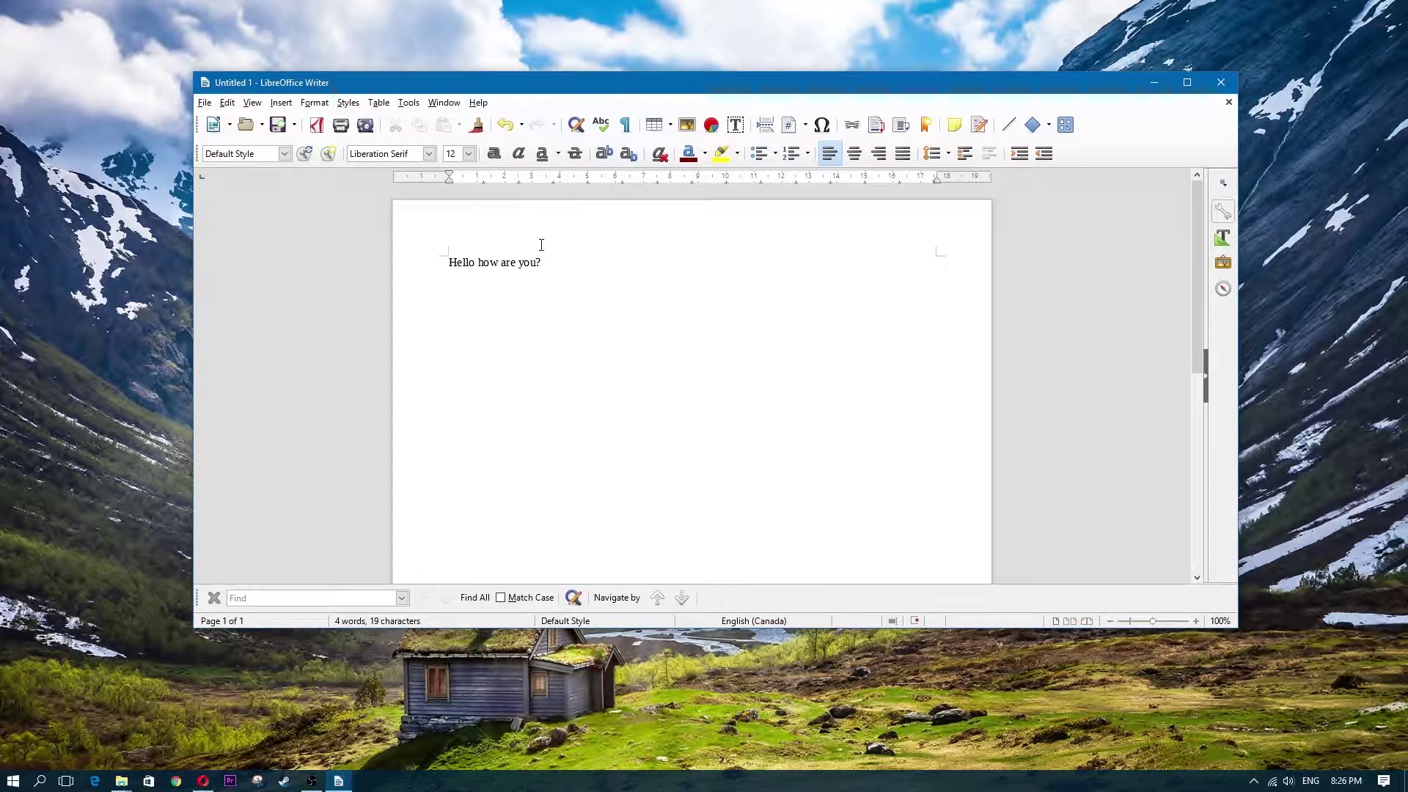
click(284, 106)
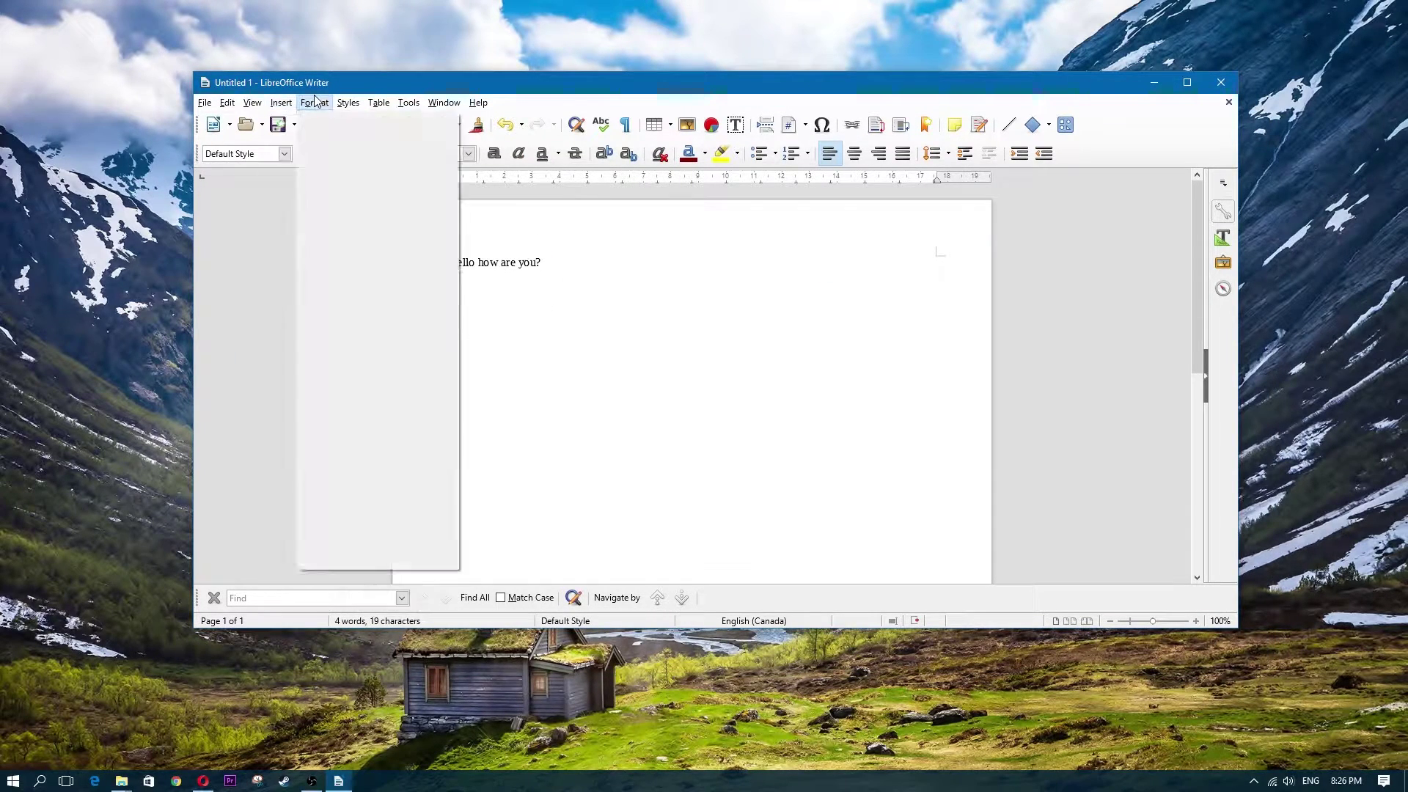
click(913, 342)
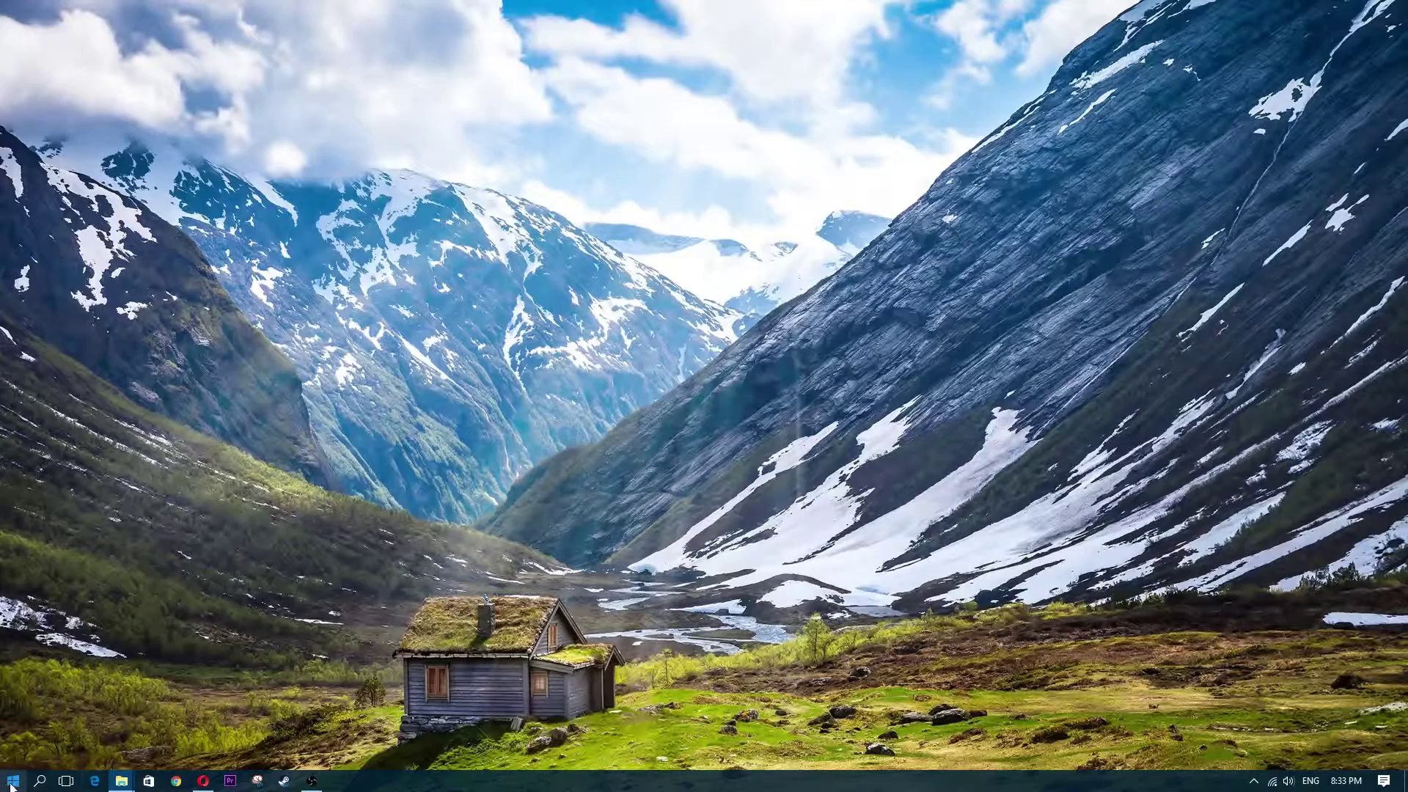
click(13, 781)
text(libre)
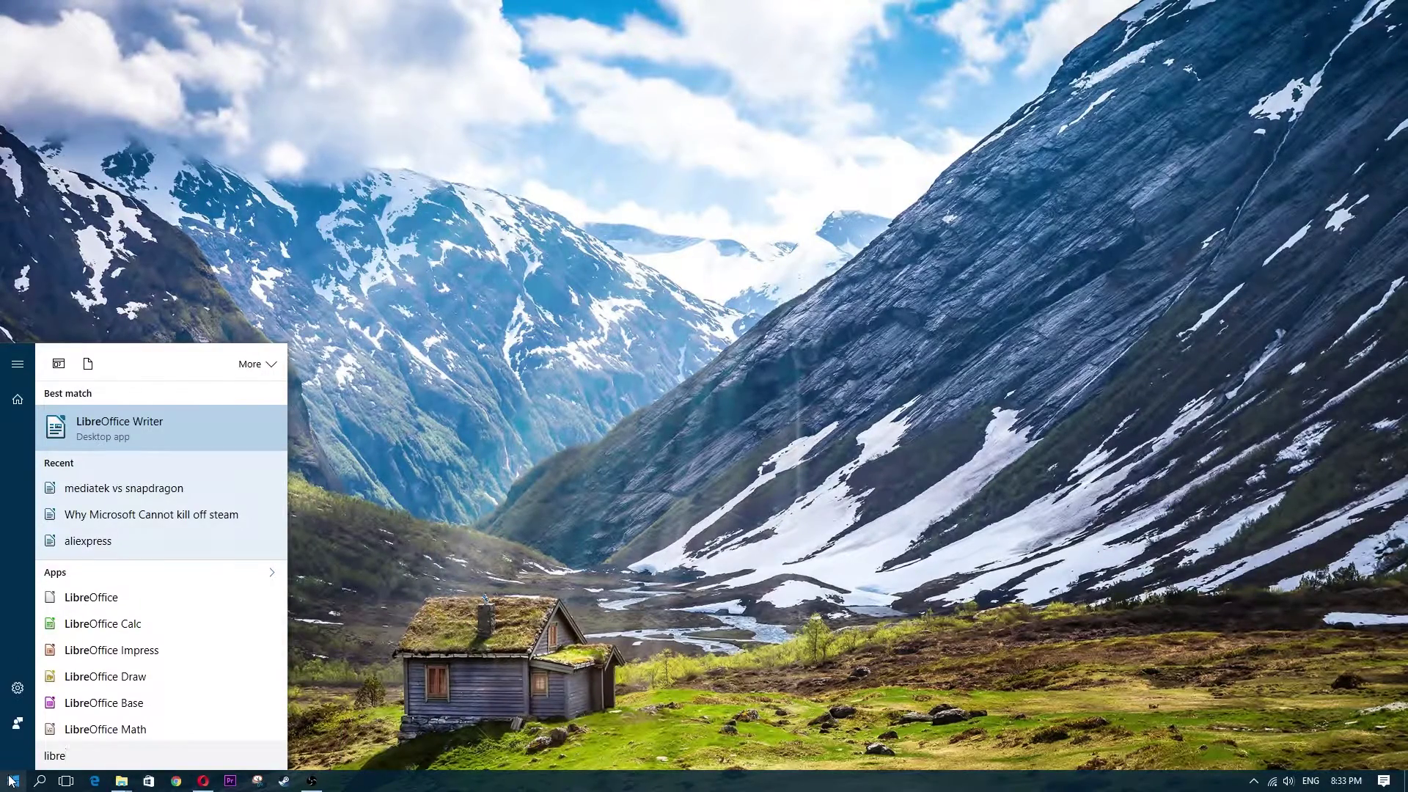
Search Start again for 'libre' and launch the LibreOffice Start Center
click(11, 784)
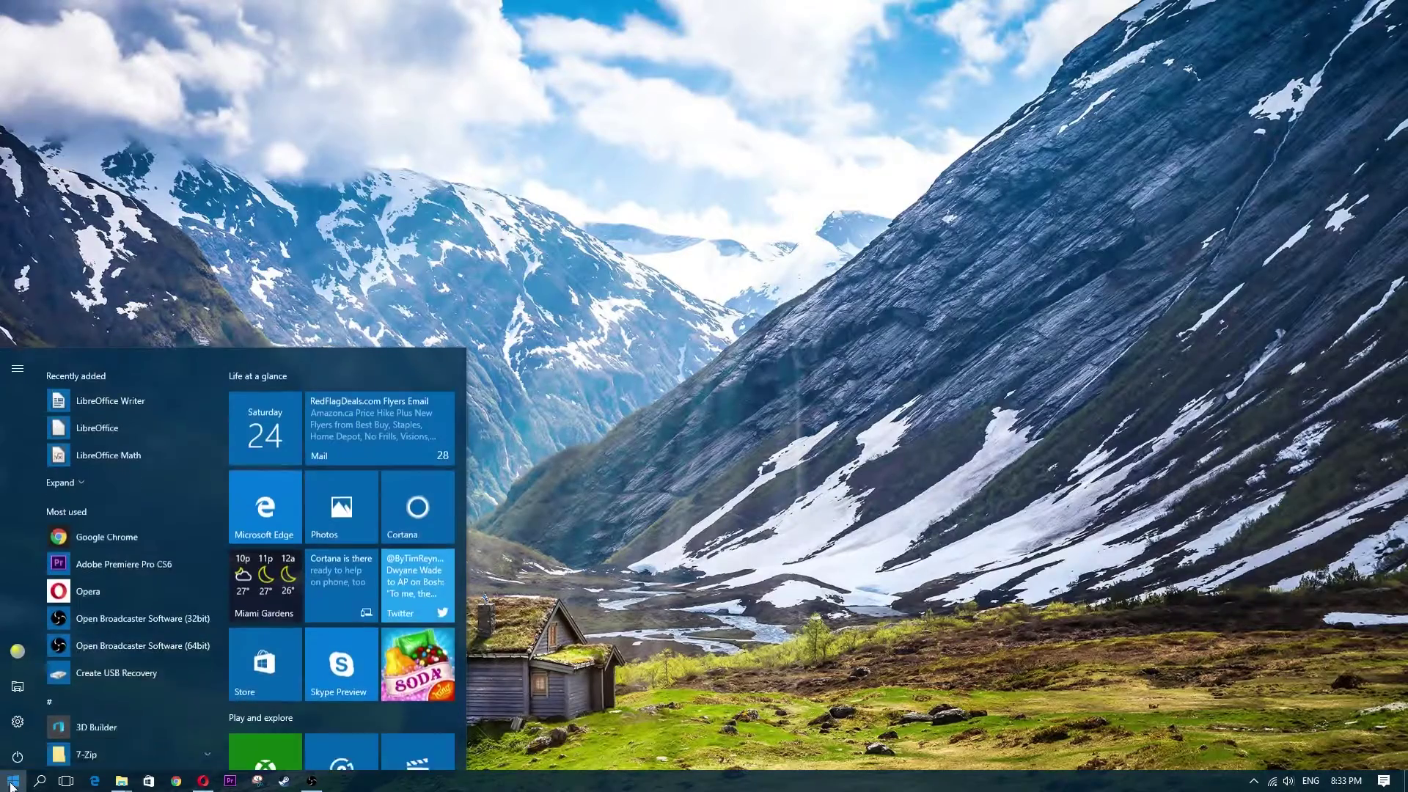
text(libre)
click(123, 598)
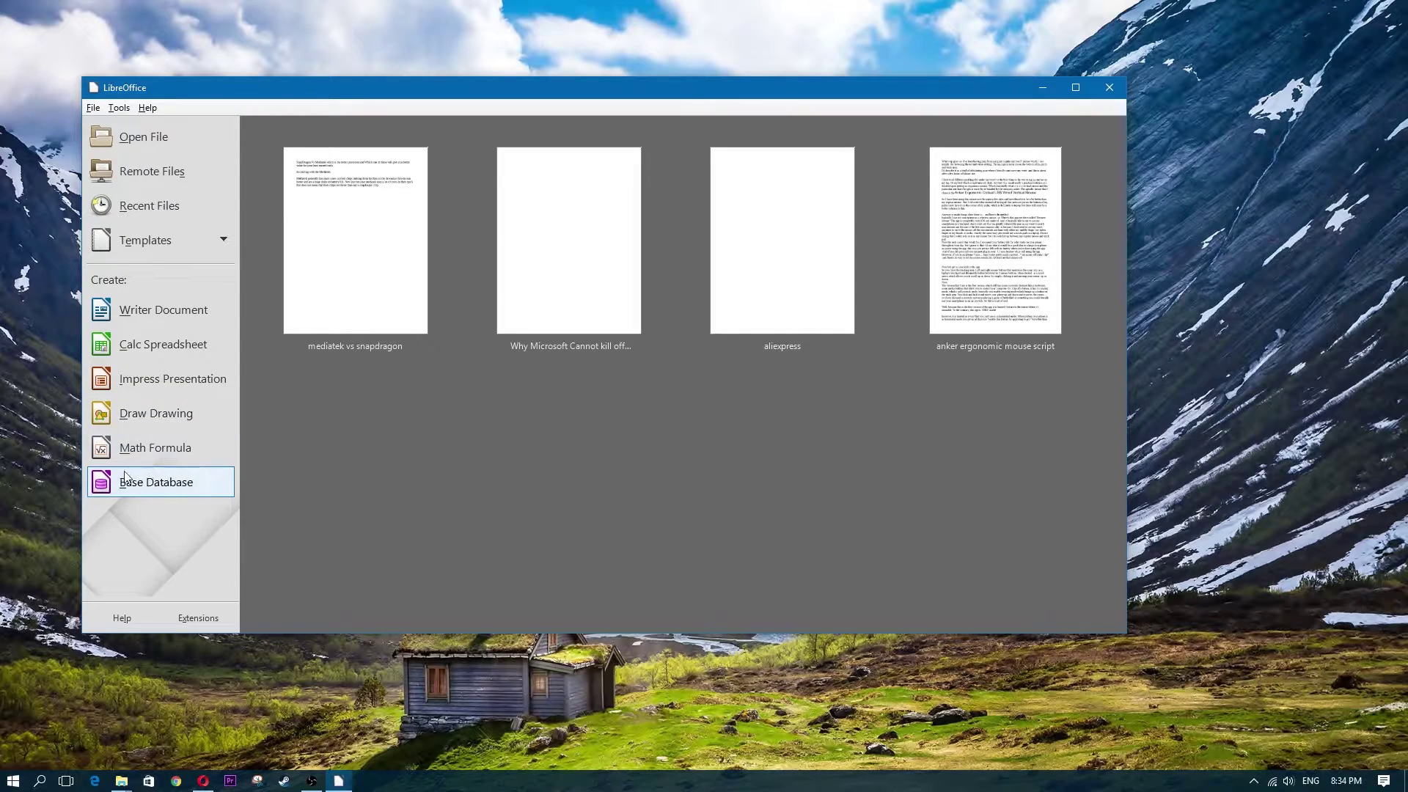
Cancel the Base Database Wizard unused and start a new blank Calc spreadsheet instead
click(169, 485)
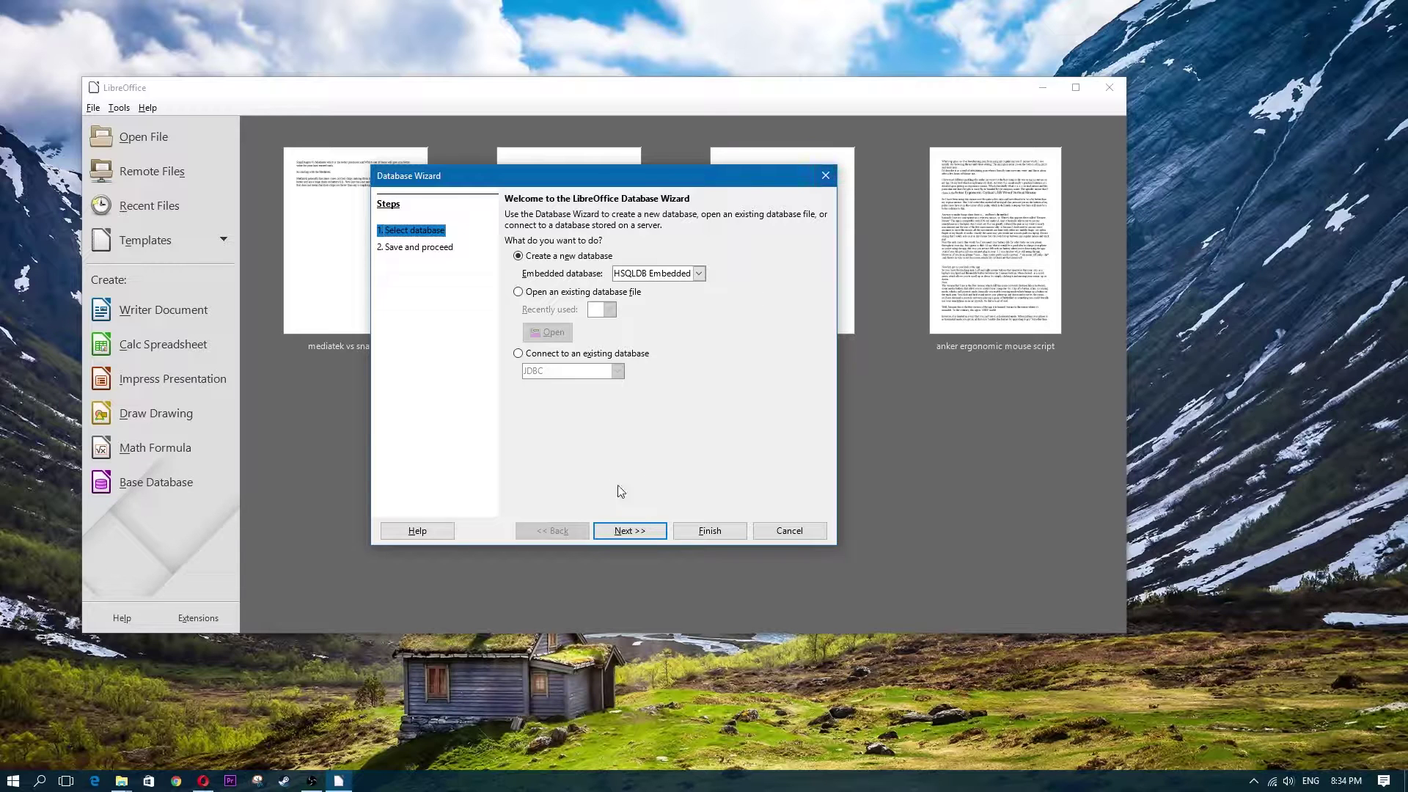
click(826, 177)
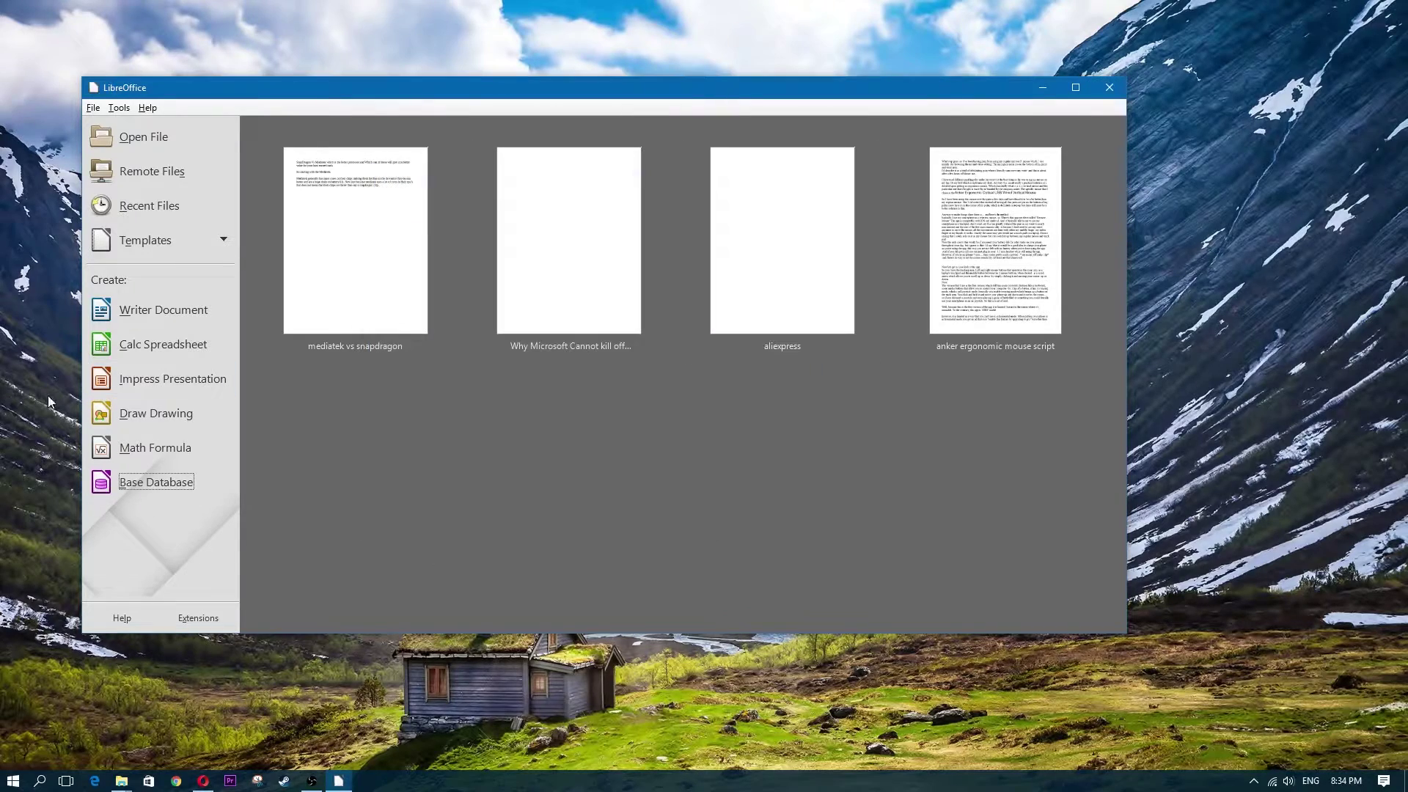
click(159, 349)
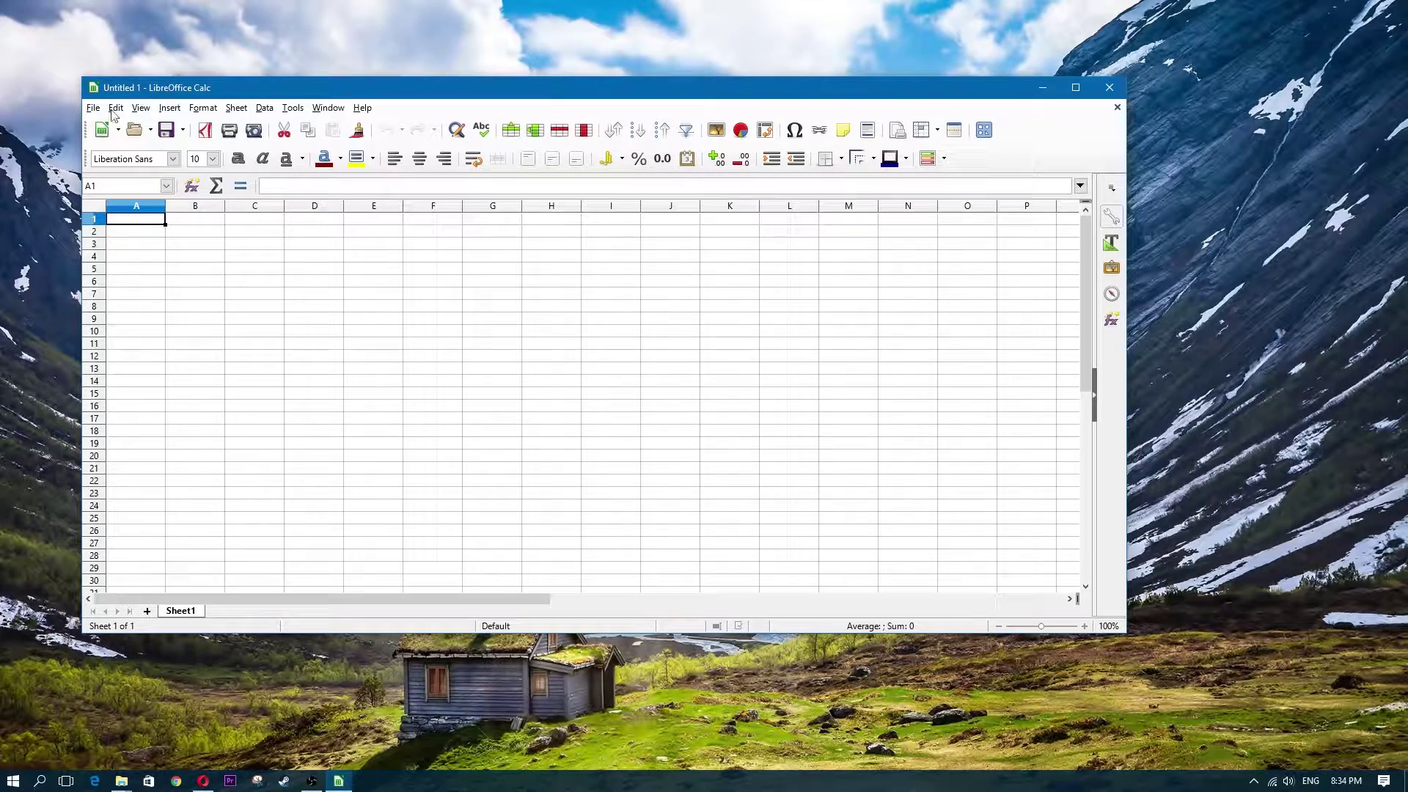
Nudge the Calc window and select several cells in columns A and B without entering data
drag(695, 81, 730, 105)
click(216, 319)
click(373, 392)
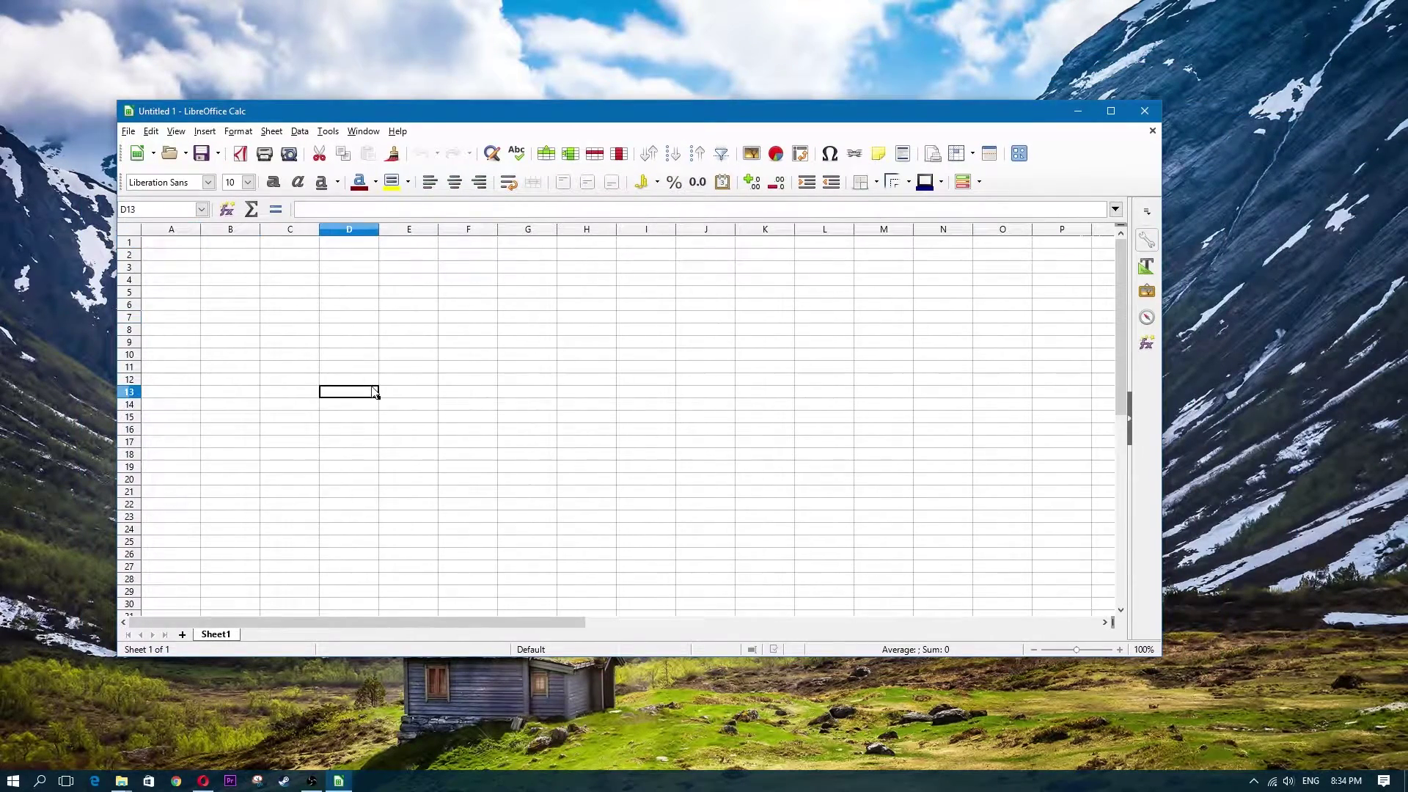
click(189, 404)
click(184, 343)
click(182, 282)
click(195, 356)
click(192, 454)
click(173, 419)
click(174, 405)
click(182, 366)
click(177, 357)
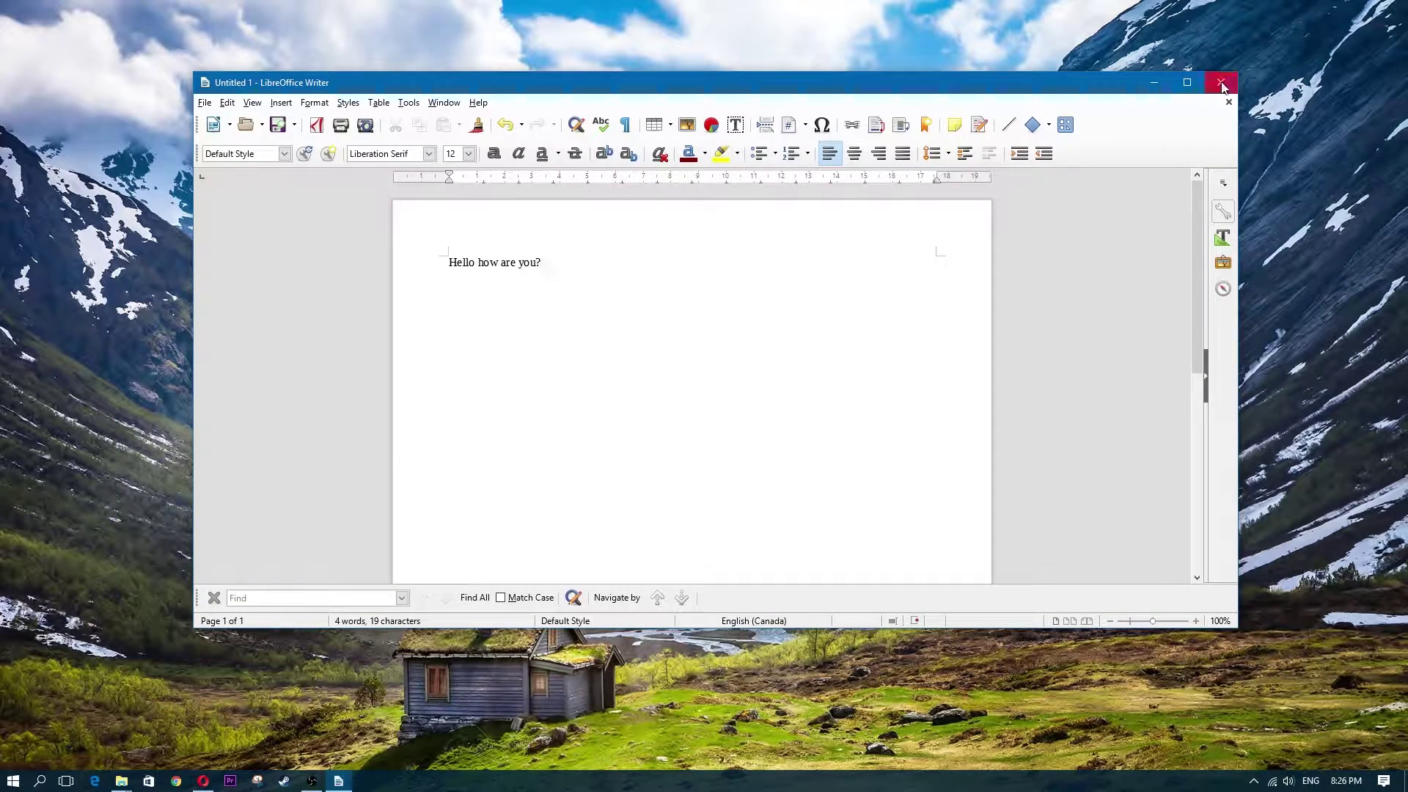
Close Writer, cancel once, then close again and discard the Untitled 1 document unsaved
click(1221, 83)
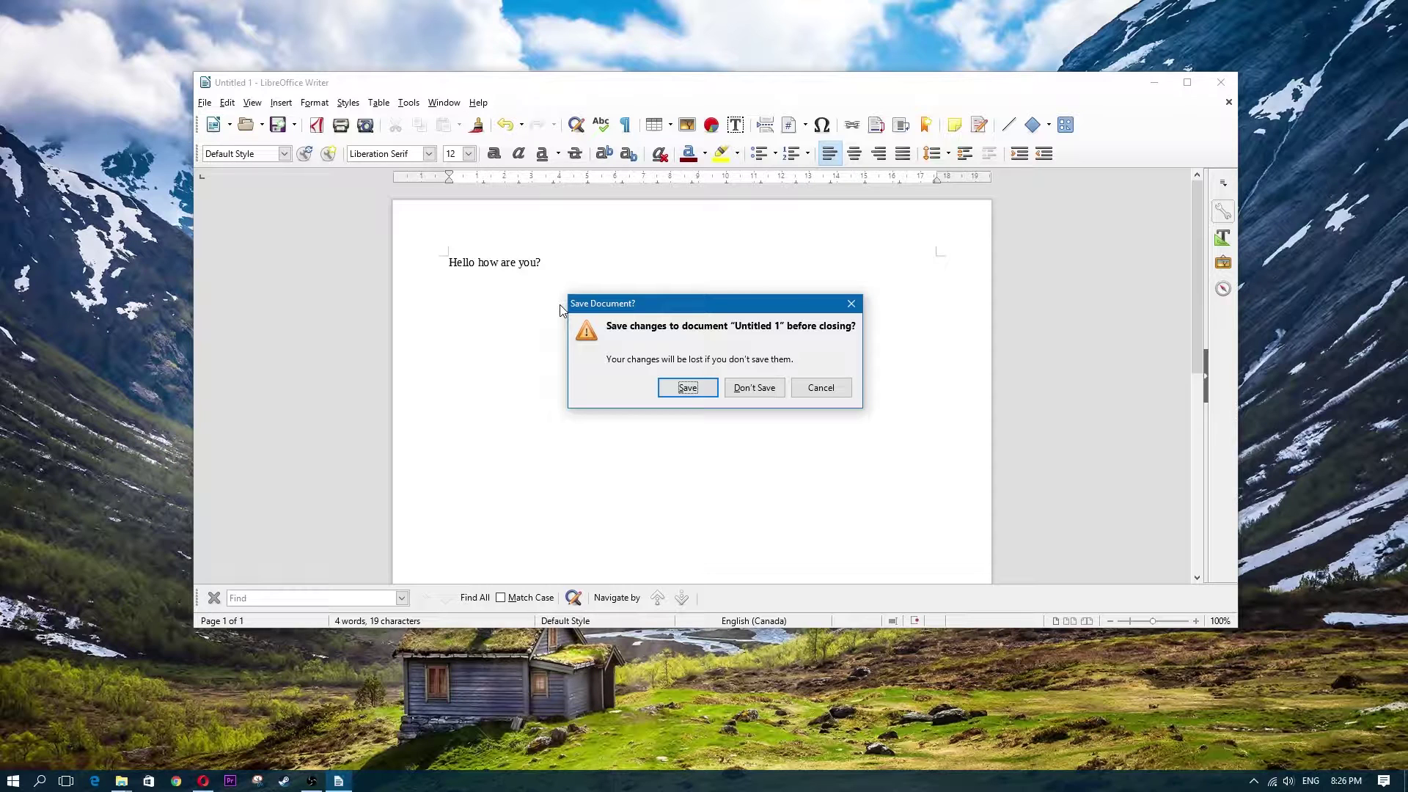
click(820, 387)
click(1220, 82)
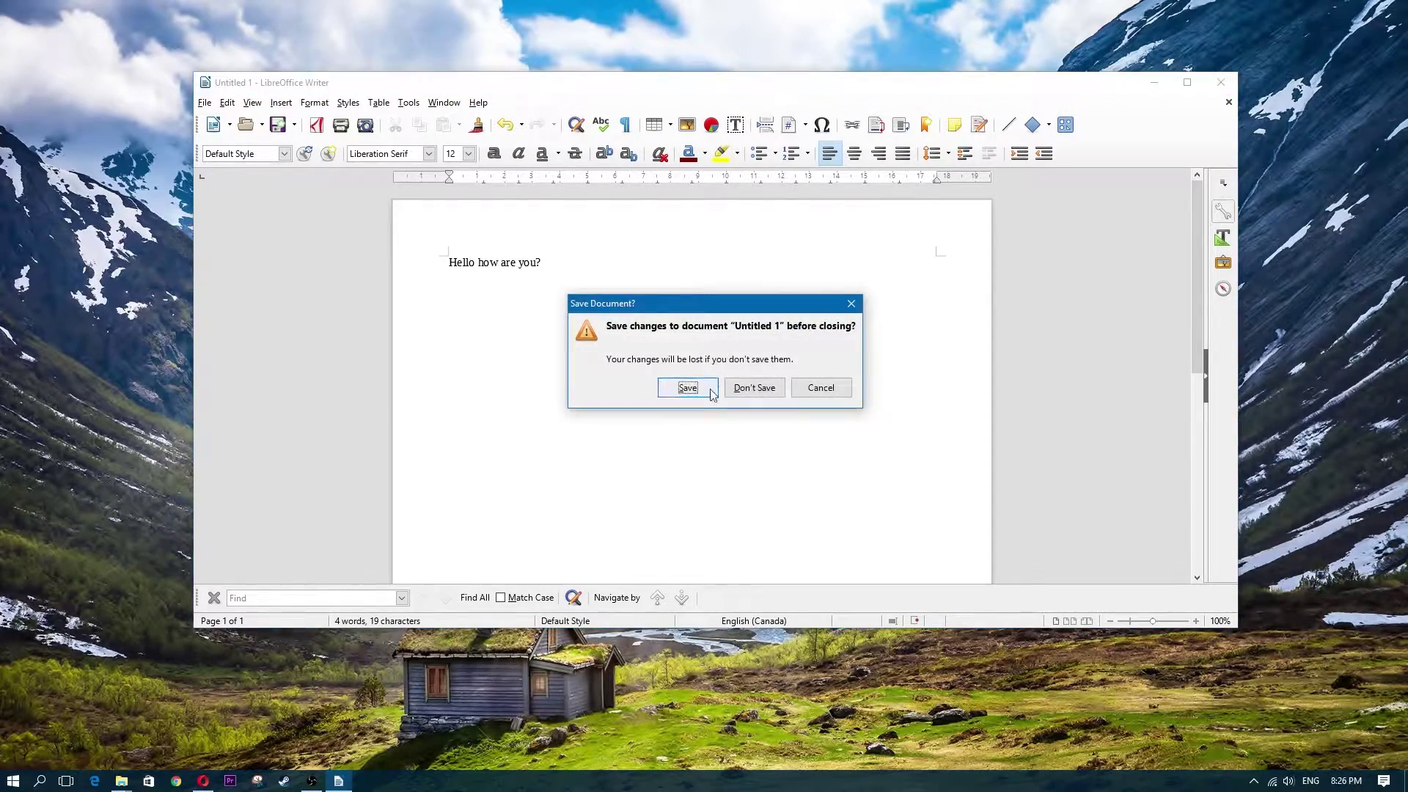
click(747, 386)
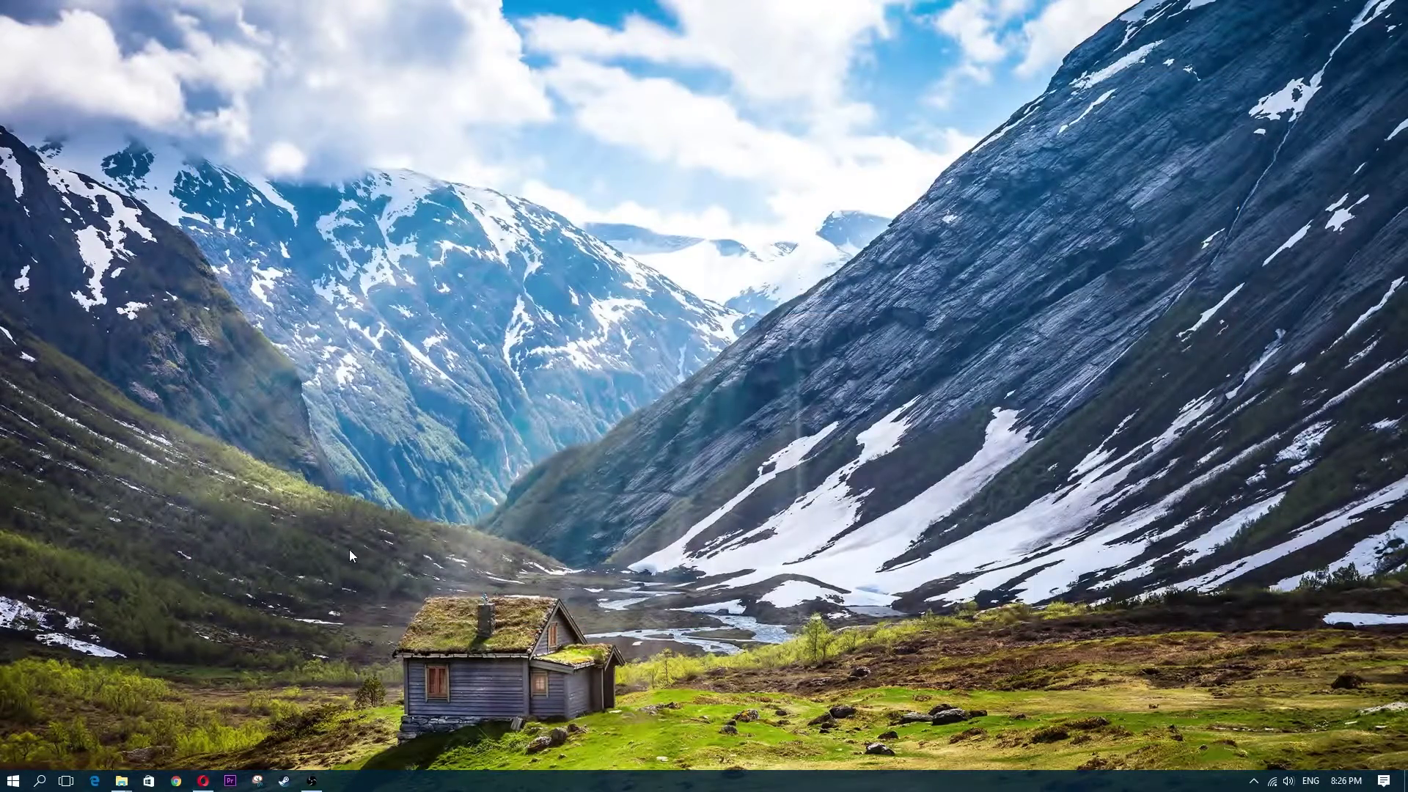
Restore Opera and go to gmail.com
click(203, 784)
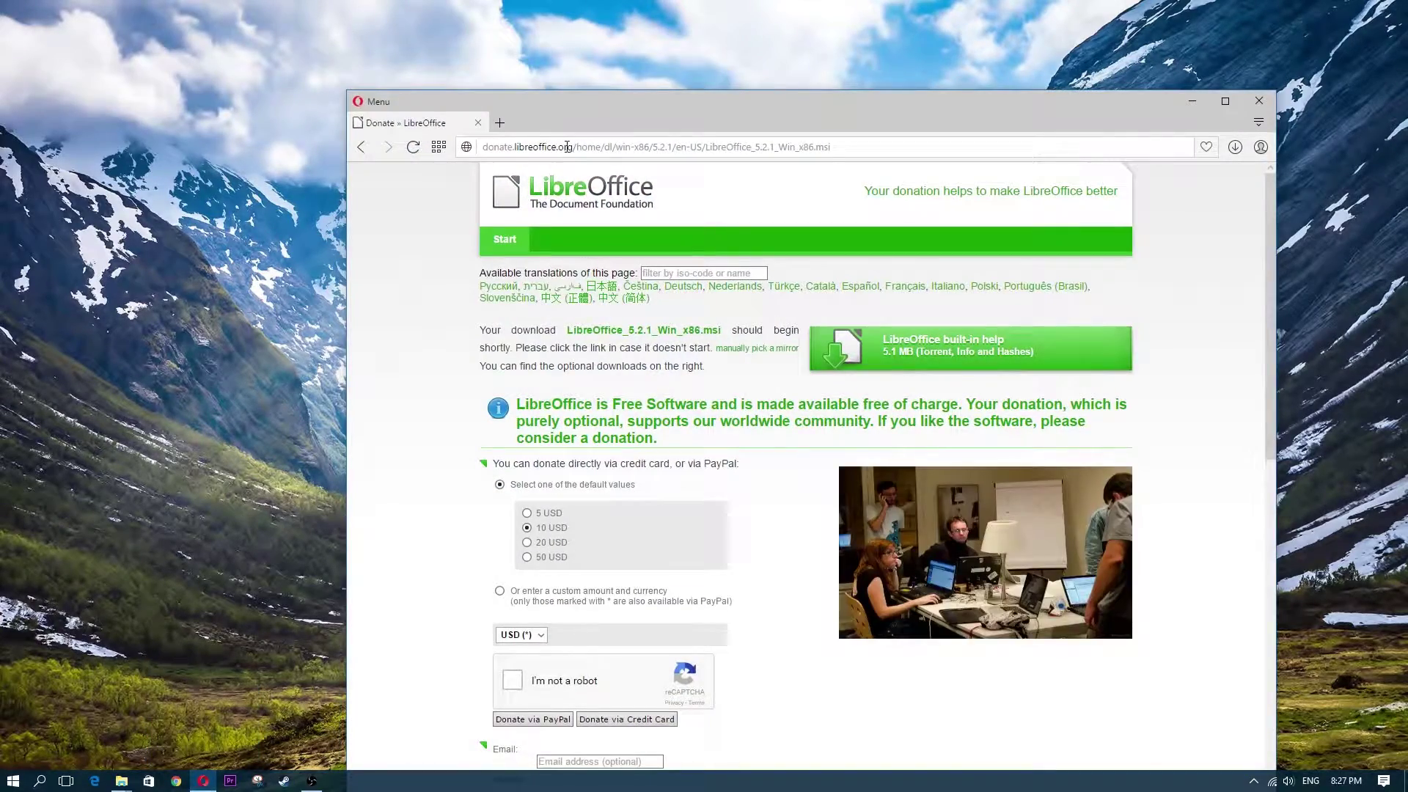
click(567, 150)
text(gmail.com)
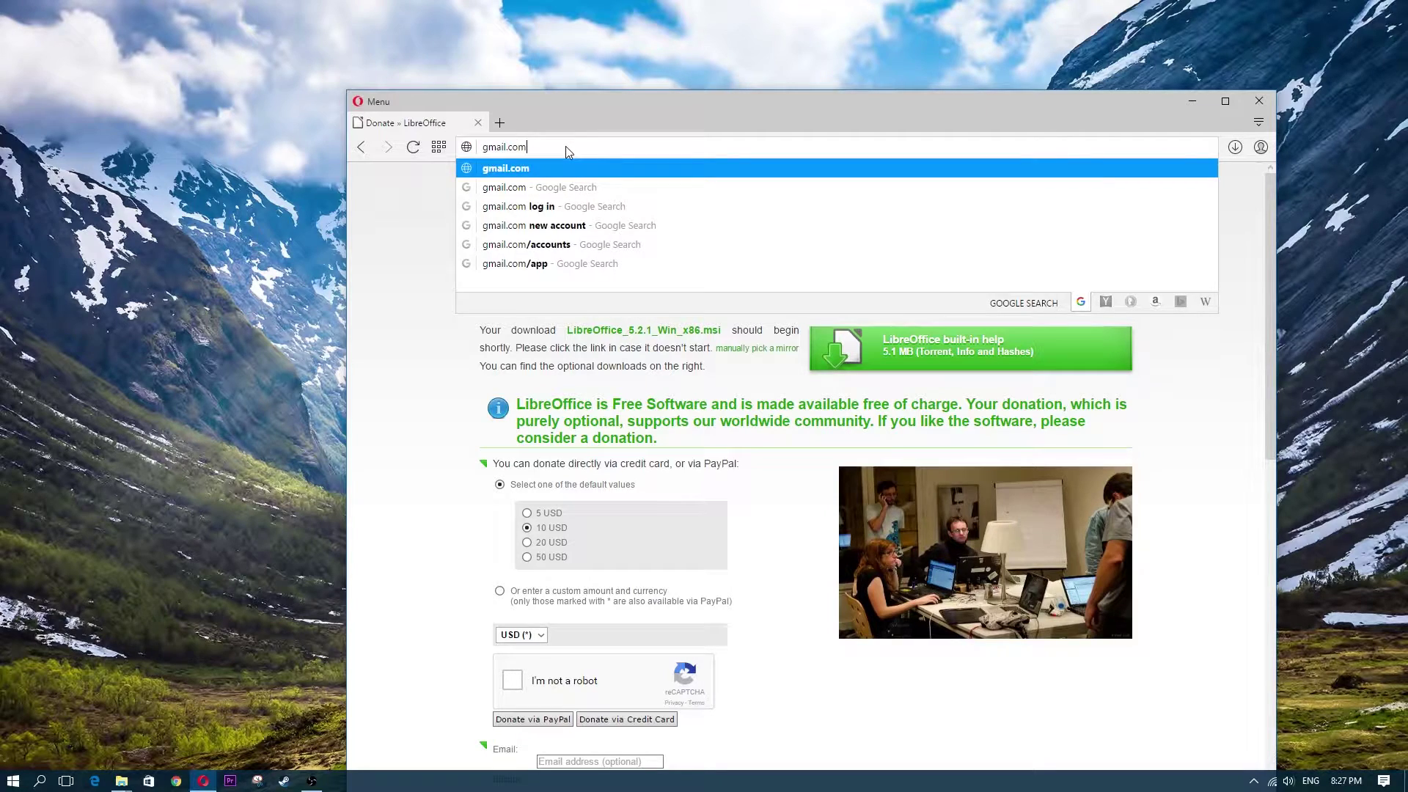
key(Return)
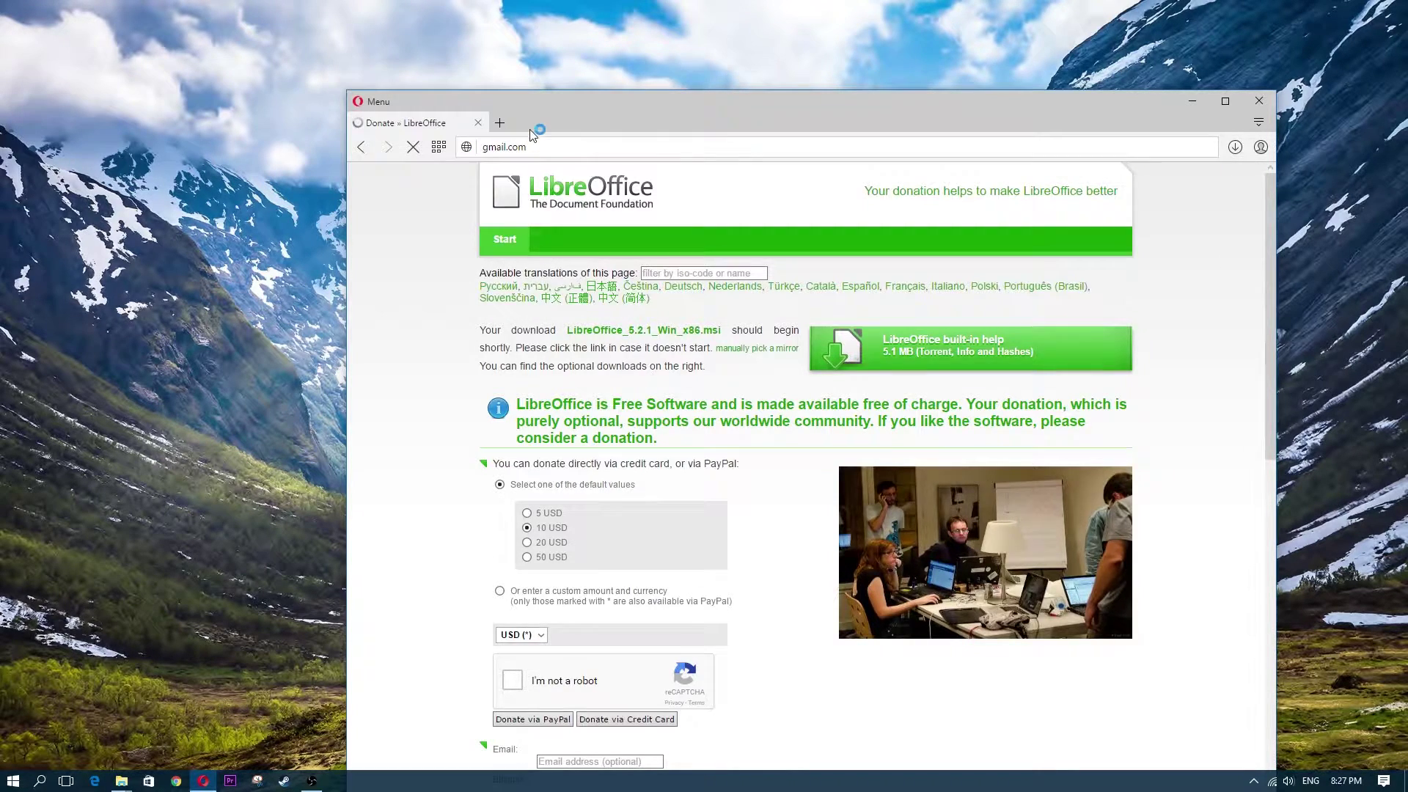
Search 'google docs' from the address bar and open the Google Docs about page
click(622, 146)
text(goog)
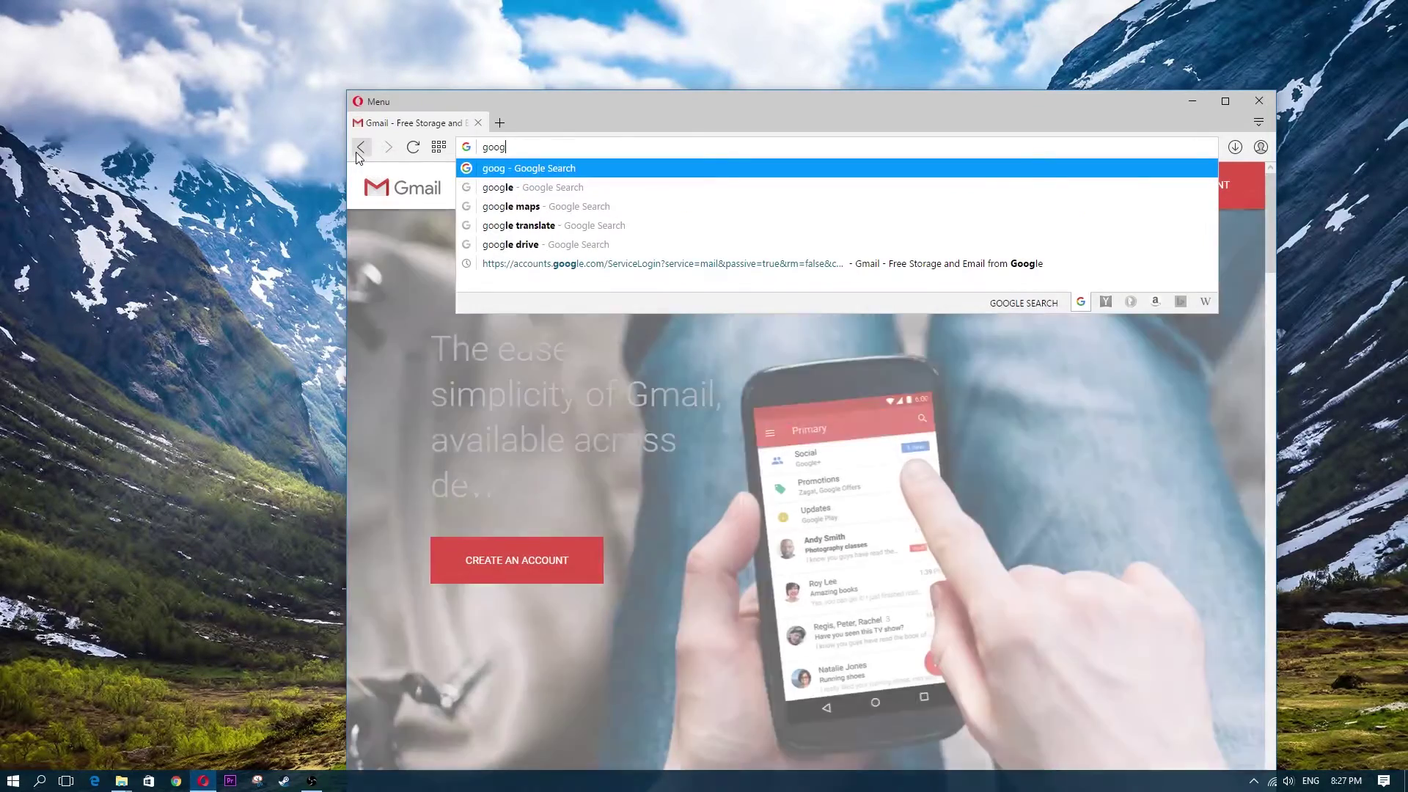
text(le docs)
key(Return)
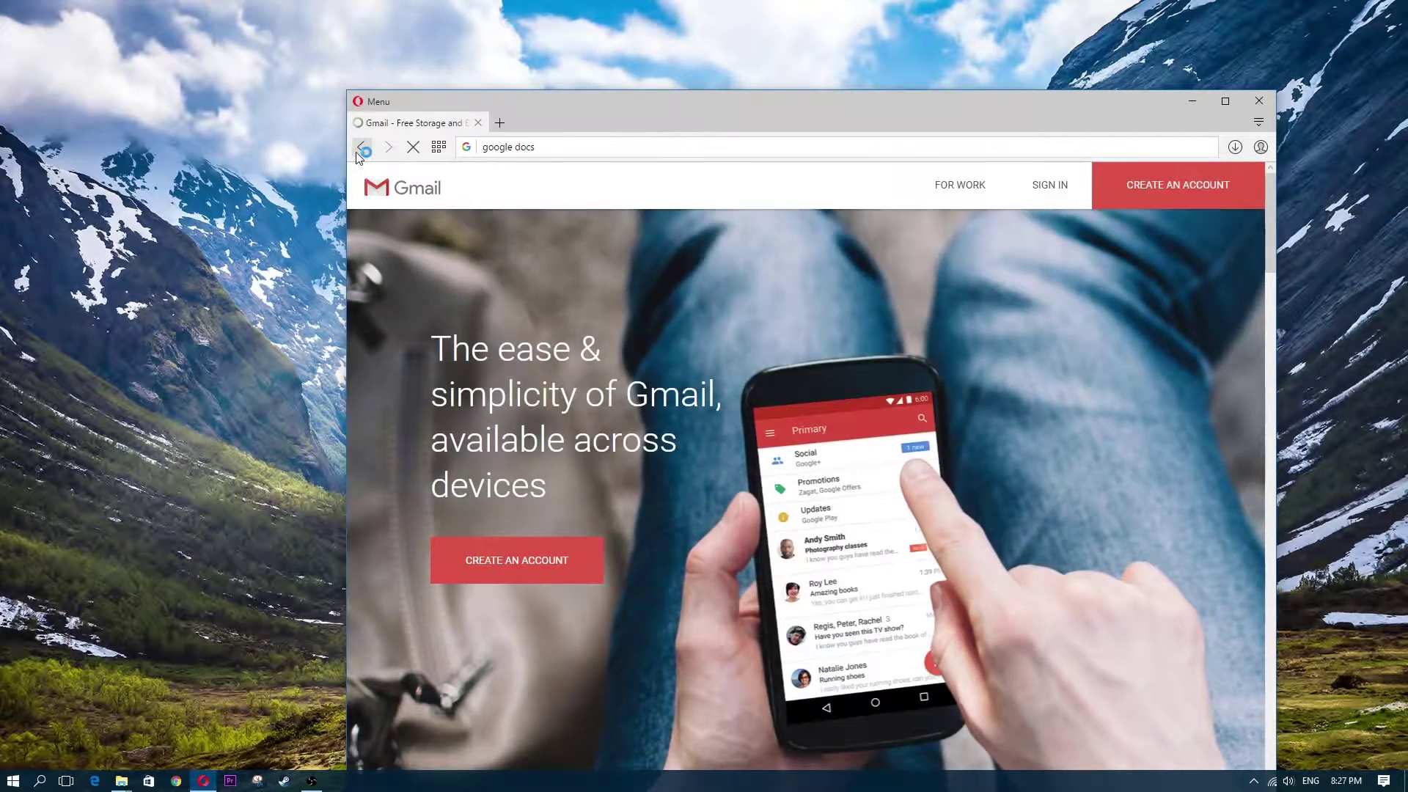
drag(1124, 100, 1048, 44)
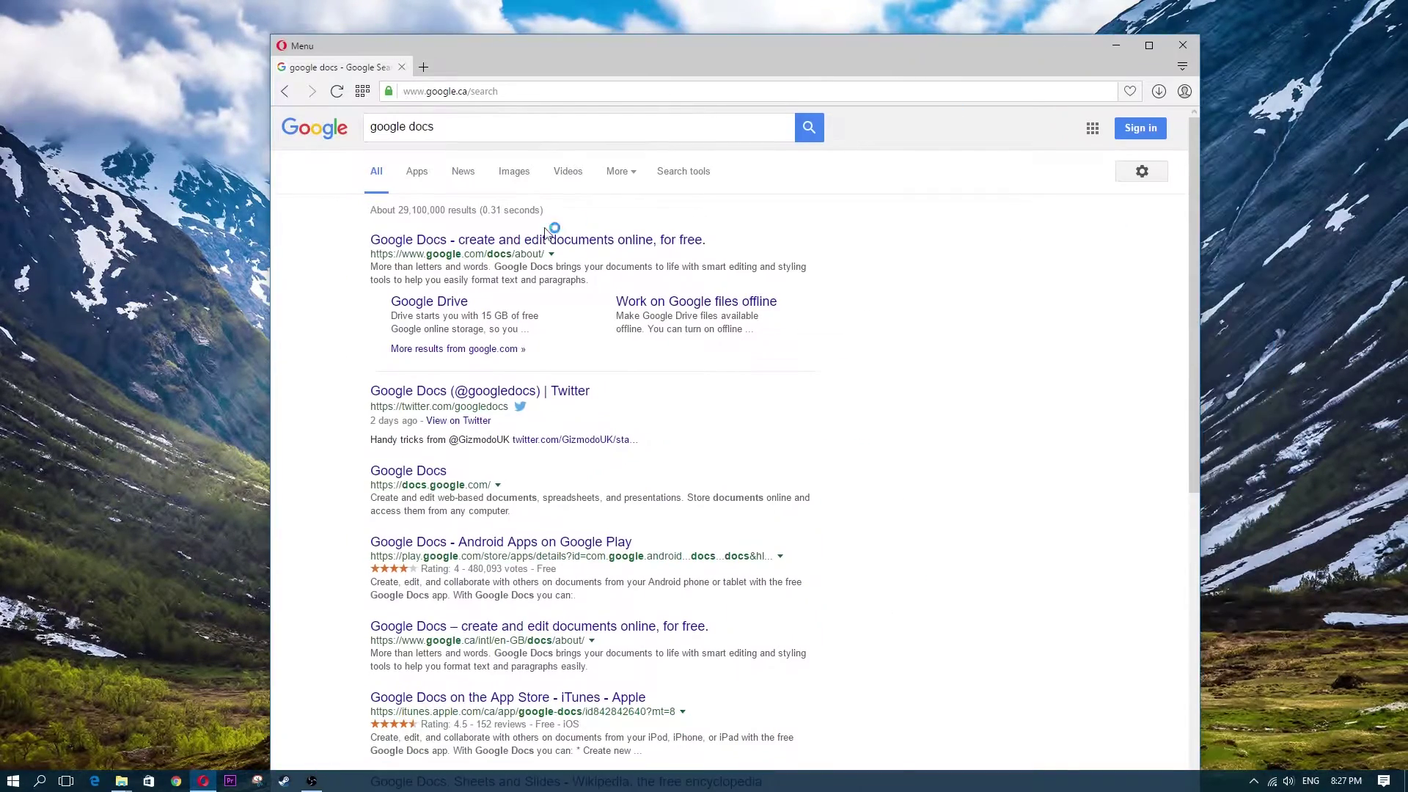
click(485, 240)
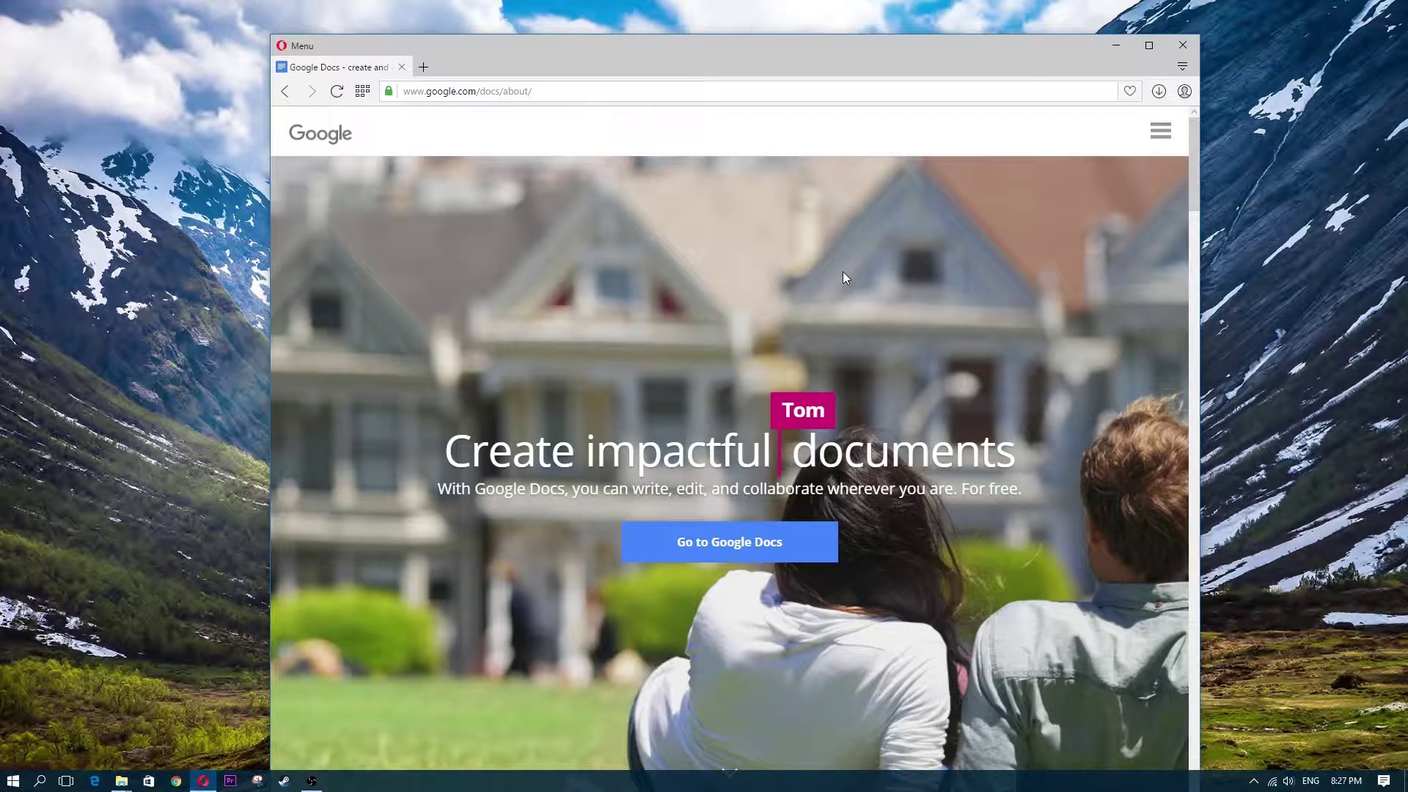
Maximize Opera, visit the Sheets page and return, then go to the Google Docs sign-in
click(1151, 44)
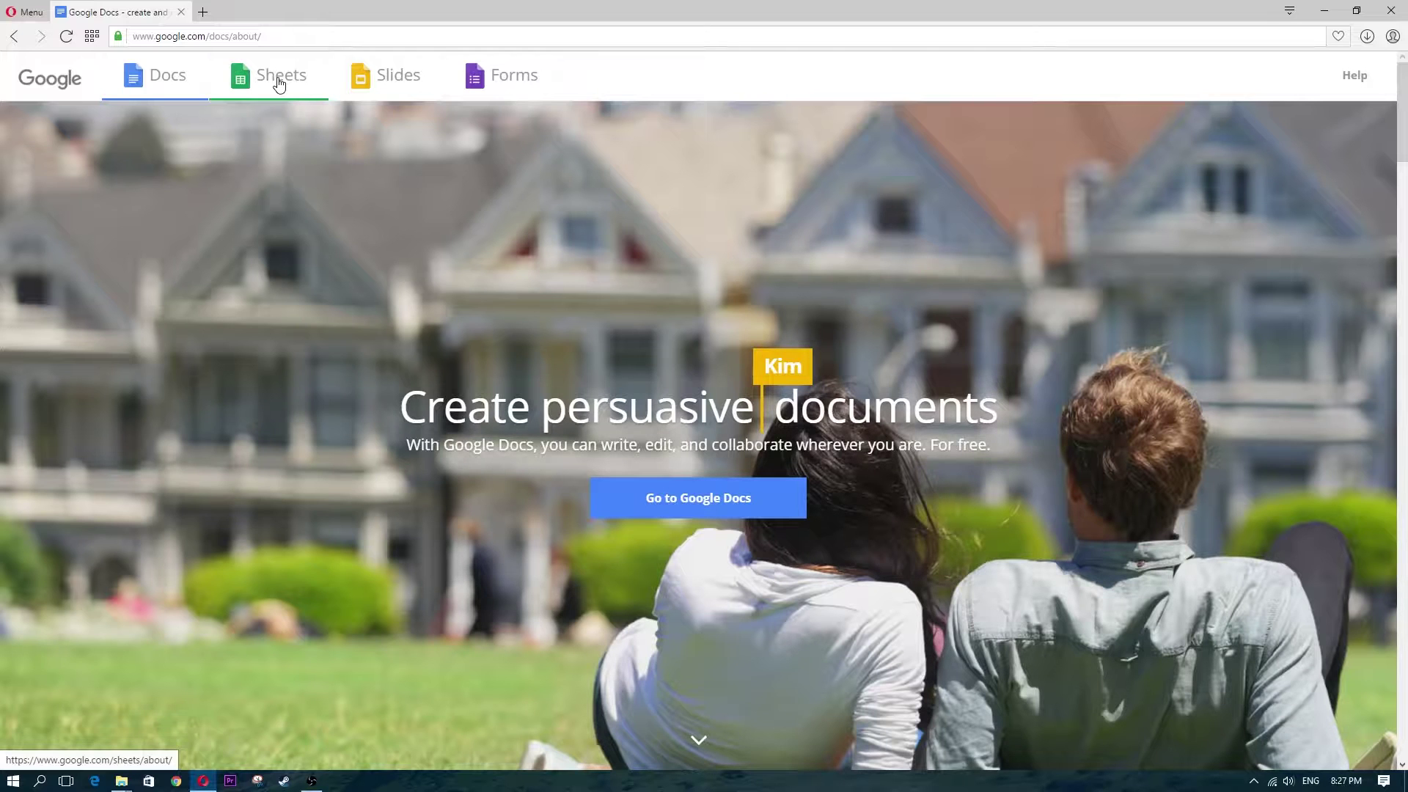
click(300, 83)
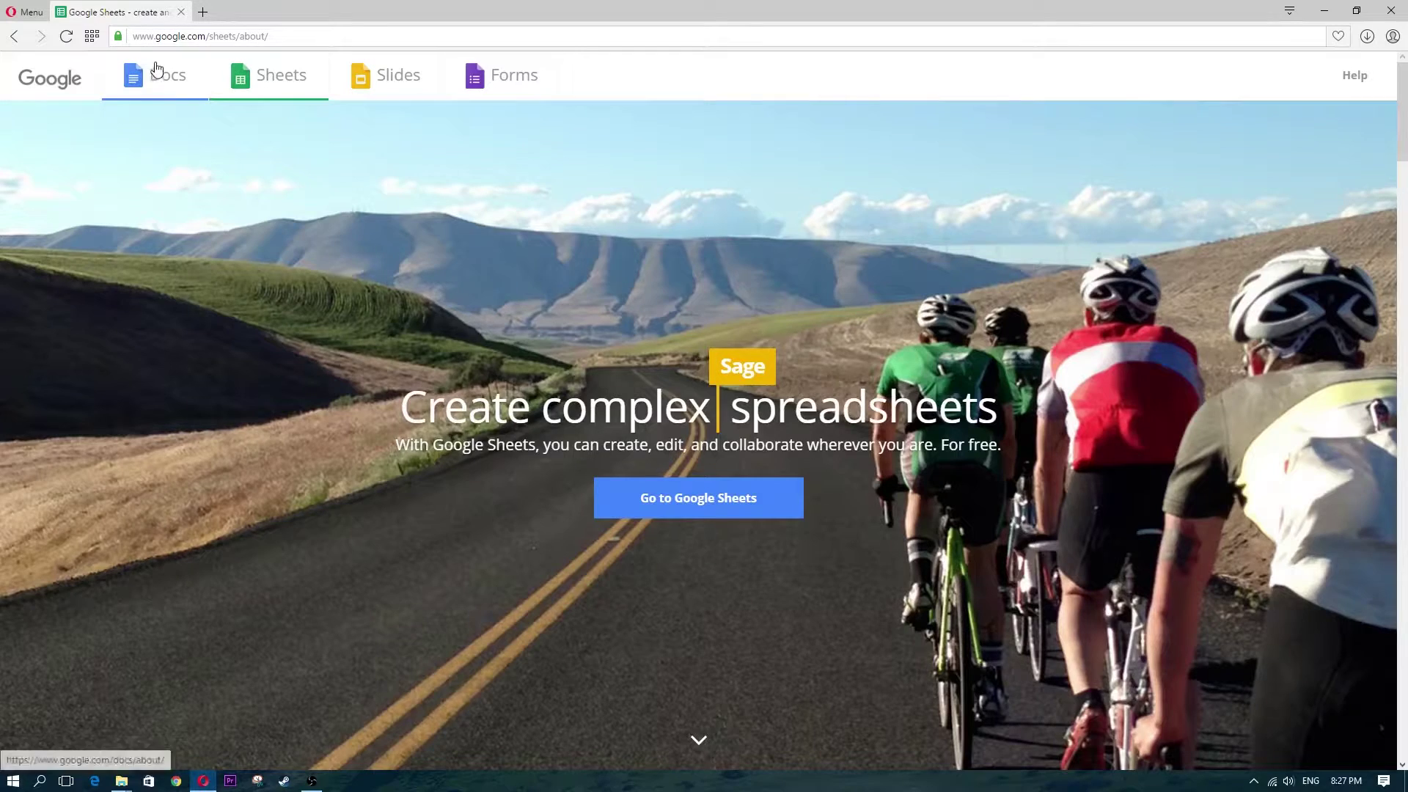
click(154, 68)
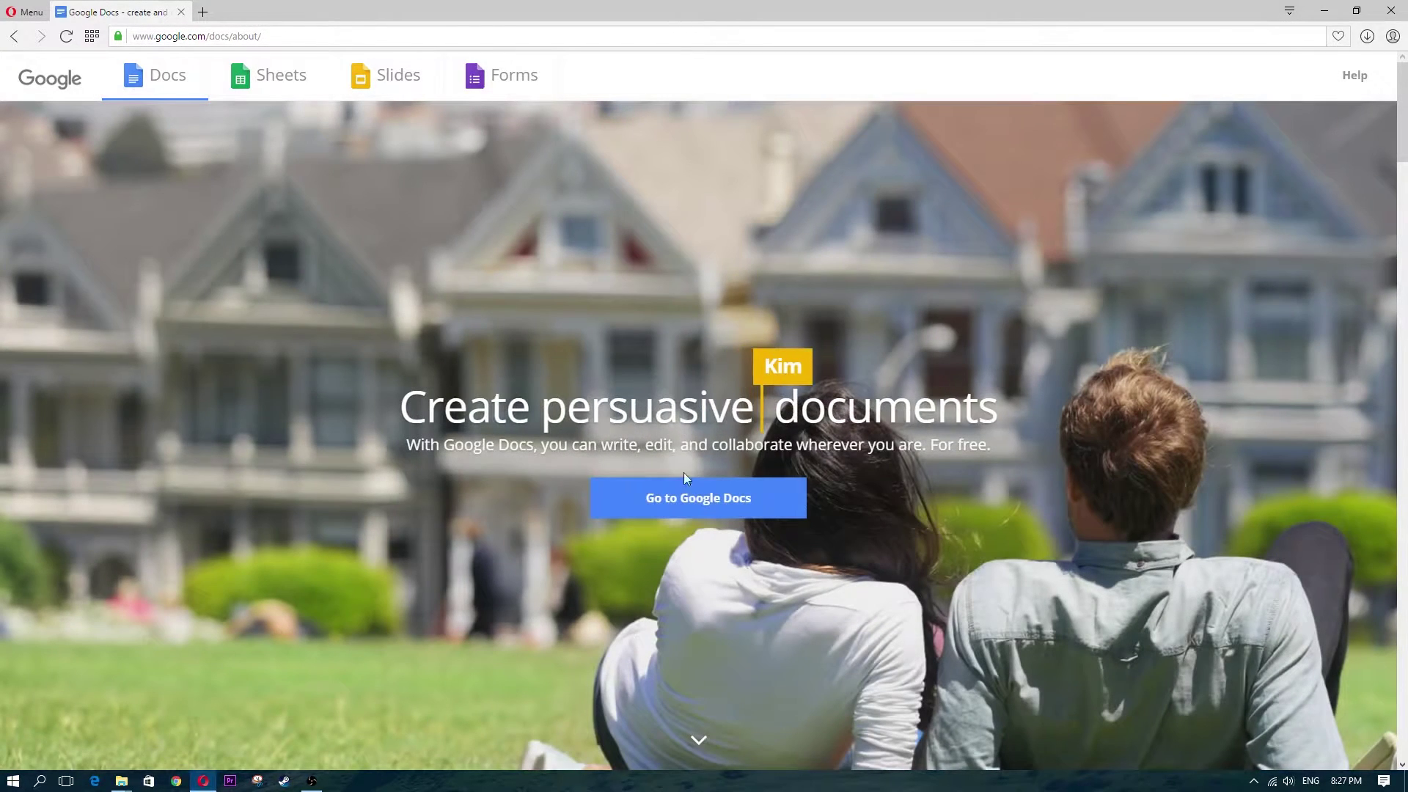
click(699, 504)
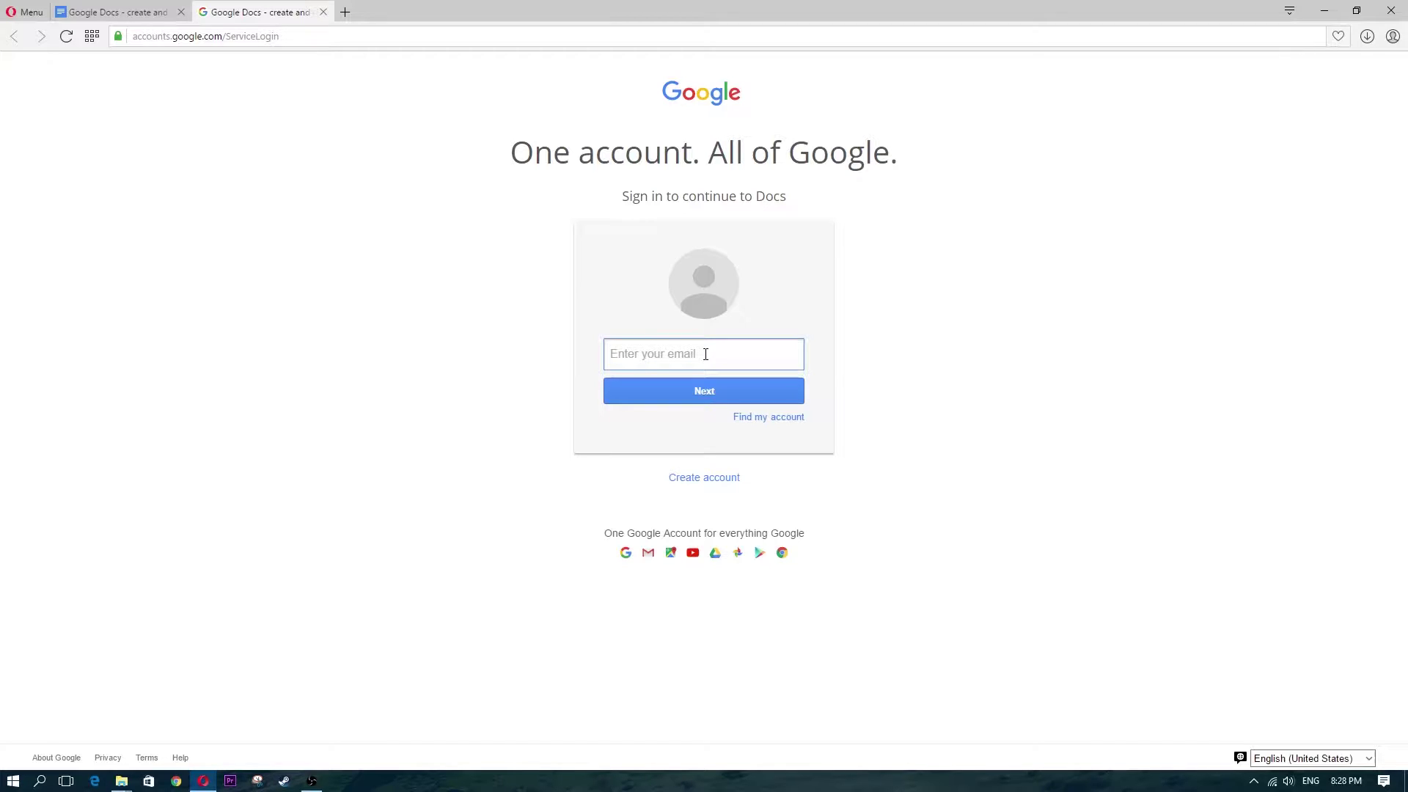
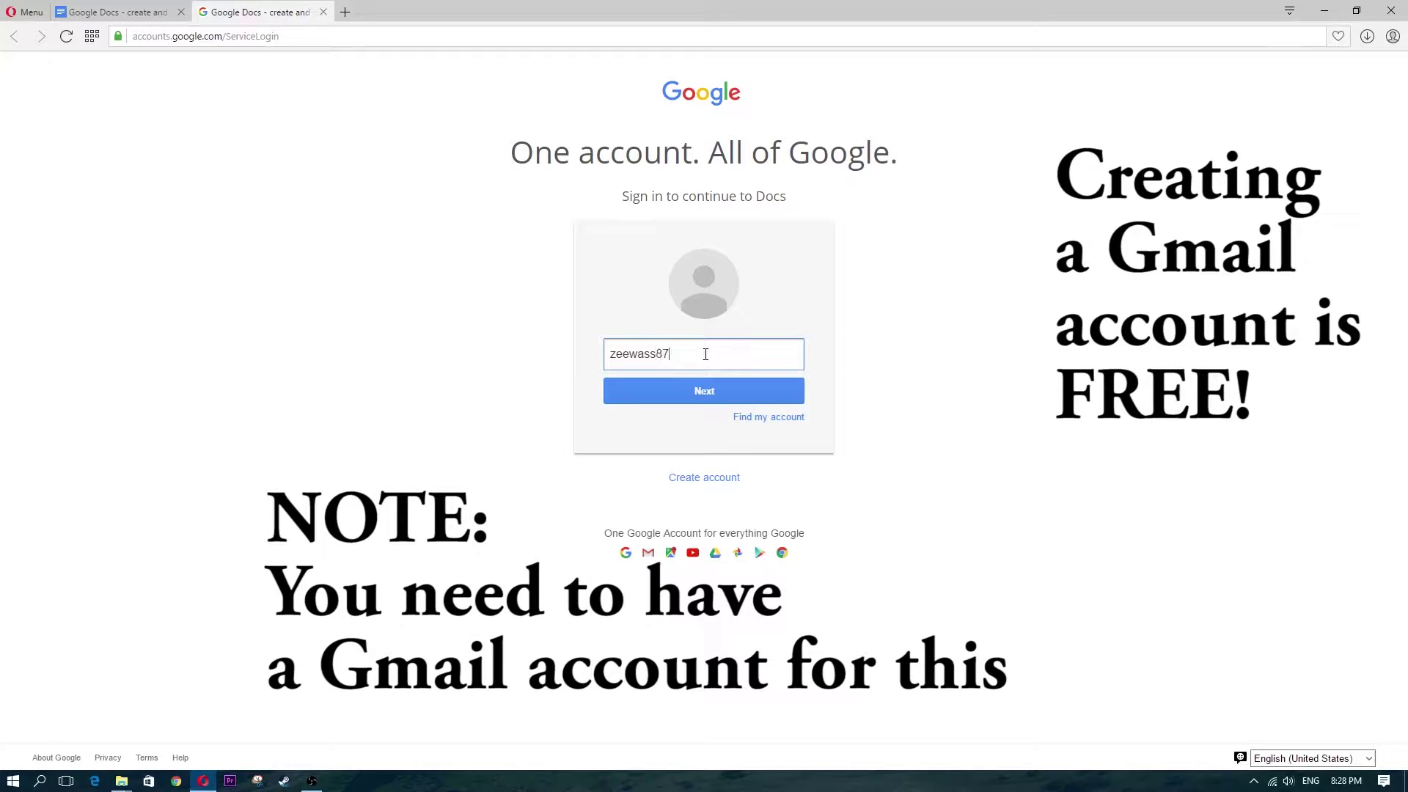
Sign in with the account e-mail and dismiss the Google Docs welcome message
key(Return)
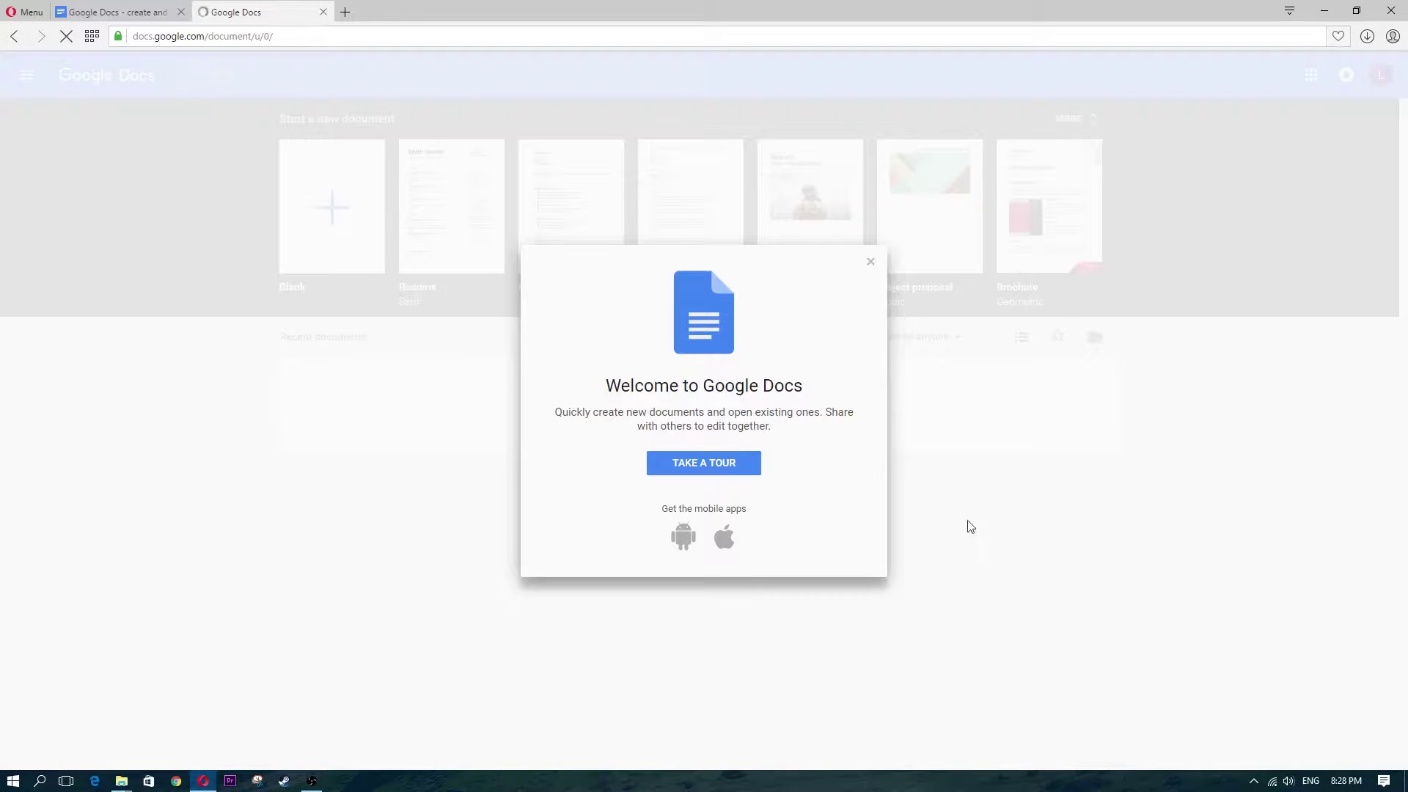
click(734, 471)
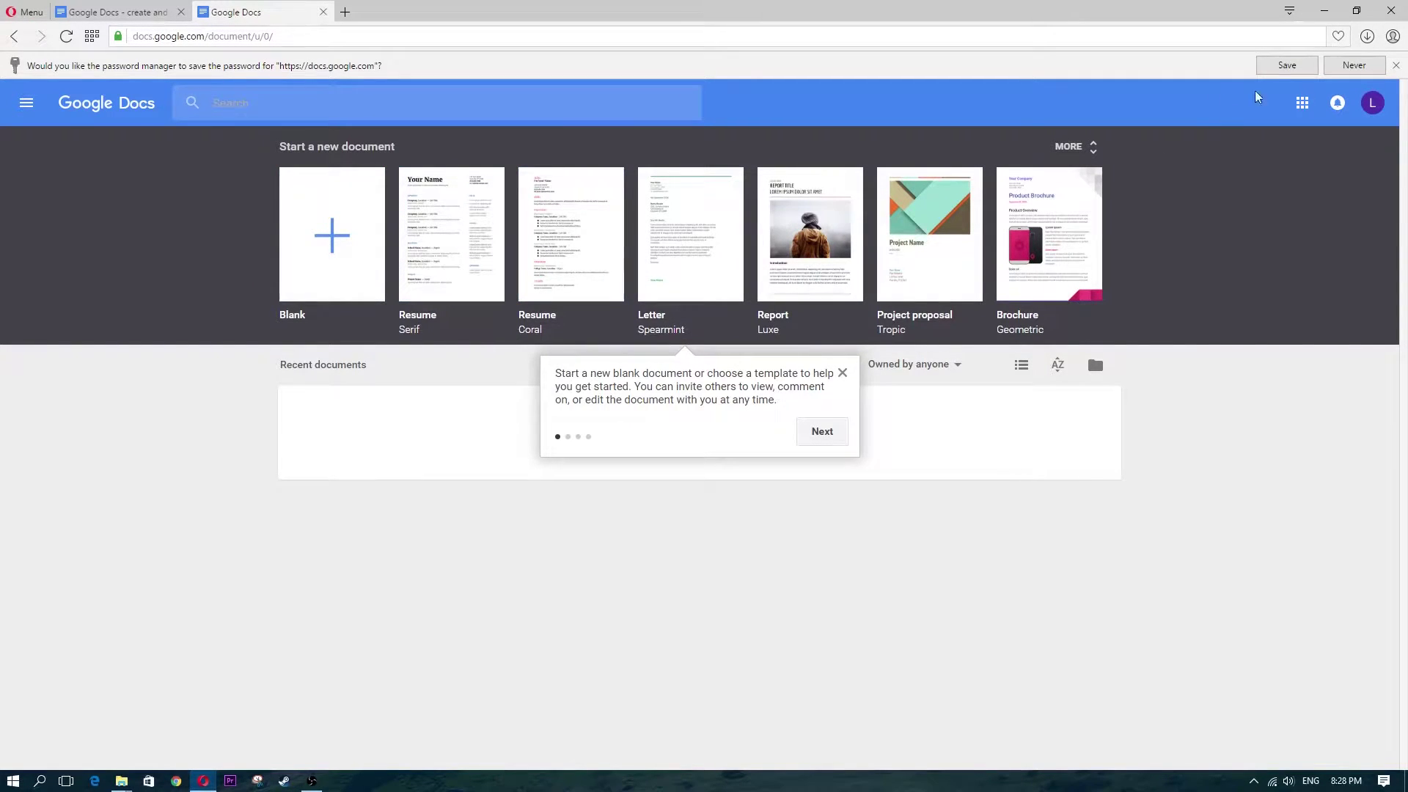
Close the Google apps grid and the getting-started tip, then start a blank document
click(1302, 106)
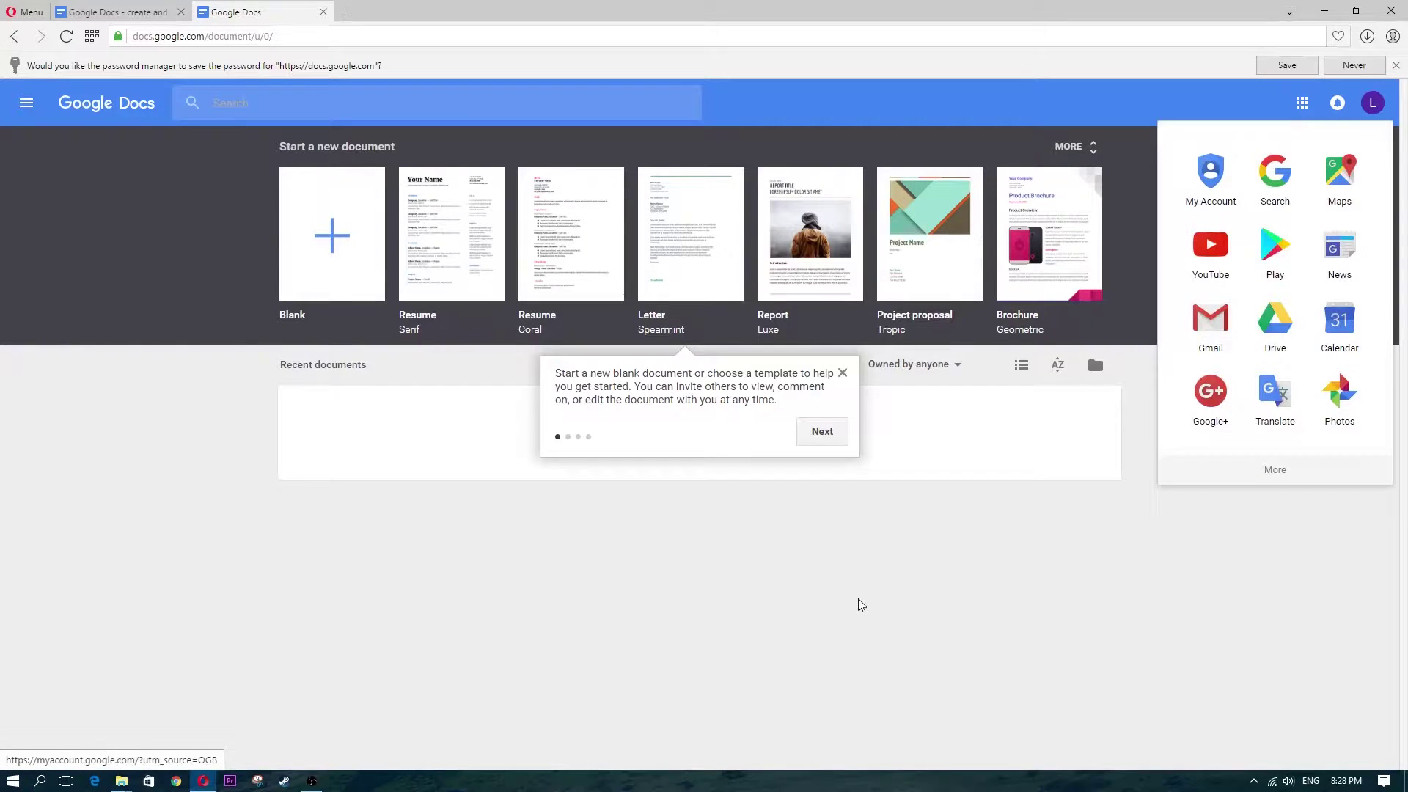
key(Escape)
click(843, 375)
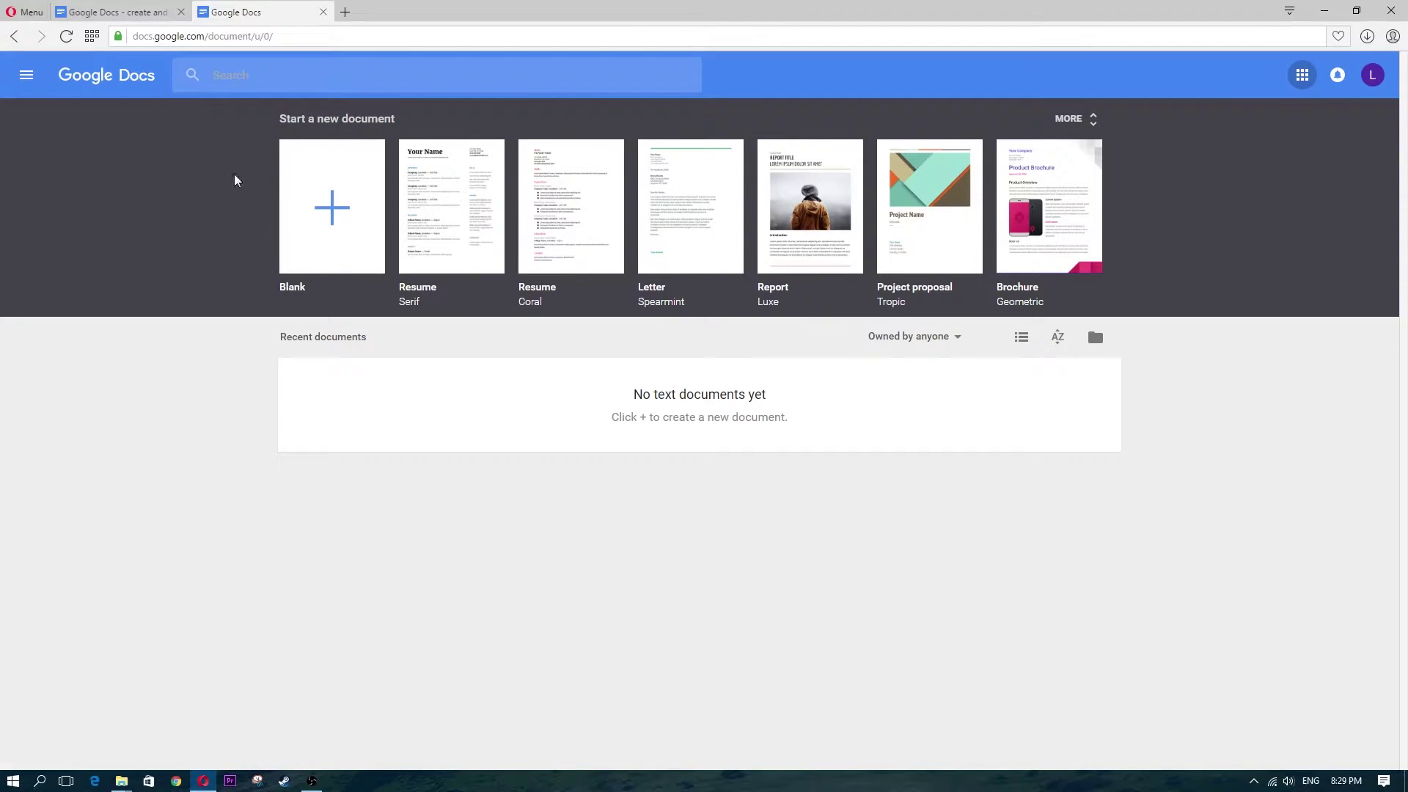
click(312, 197)
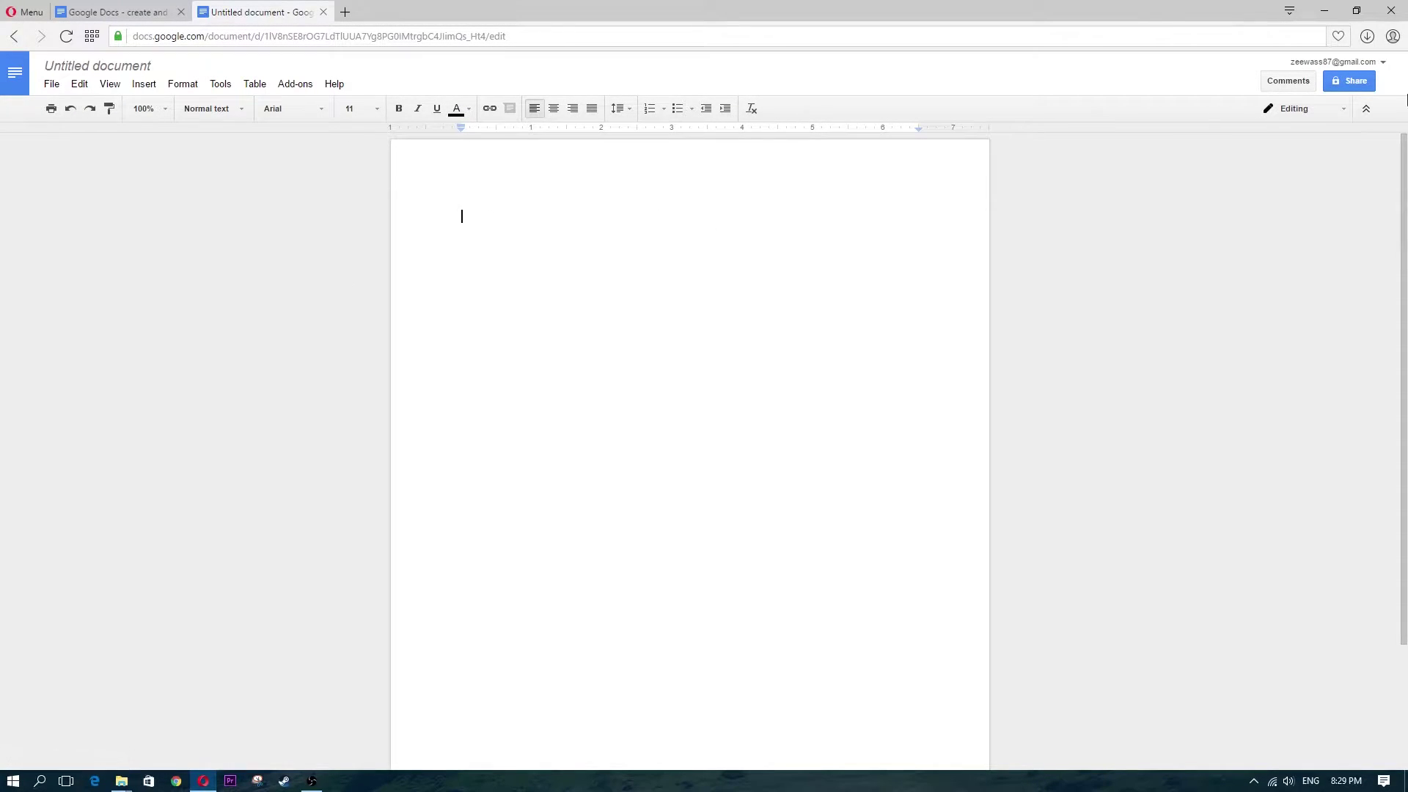
Name the new document 'test' and save it from the Share prompt
click(1348, 80)
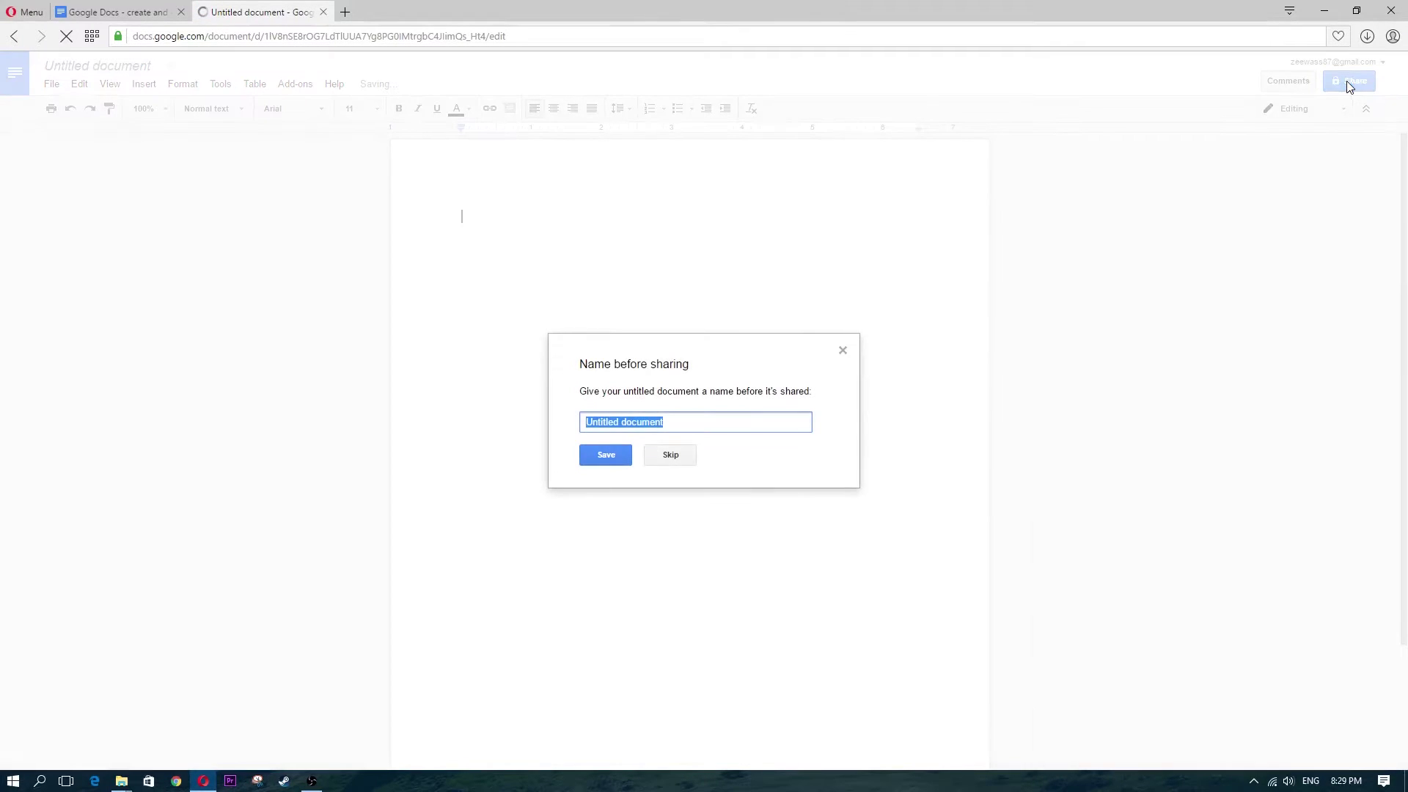
text(test)
click(618, 456)
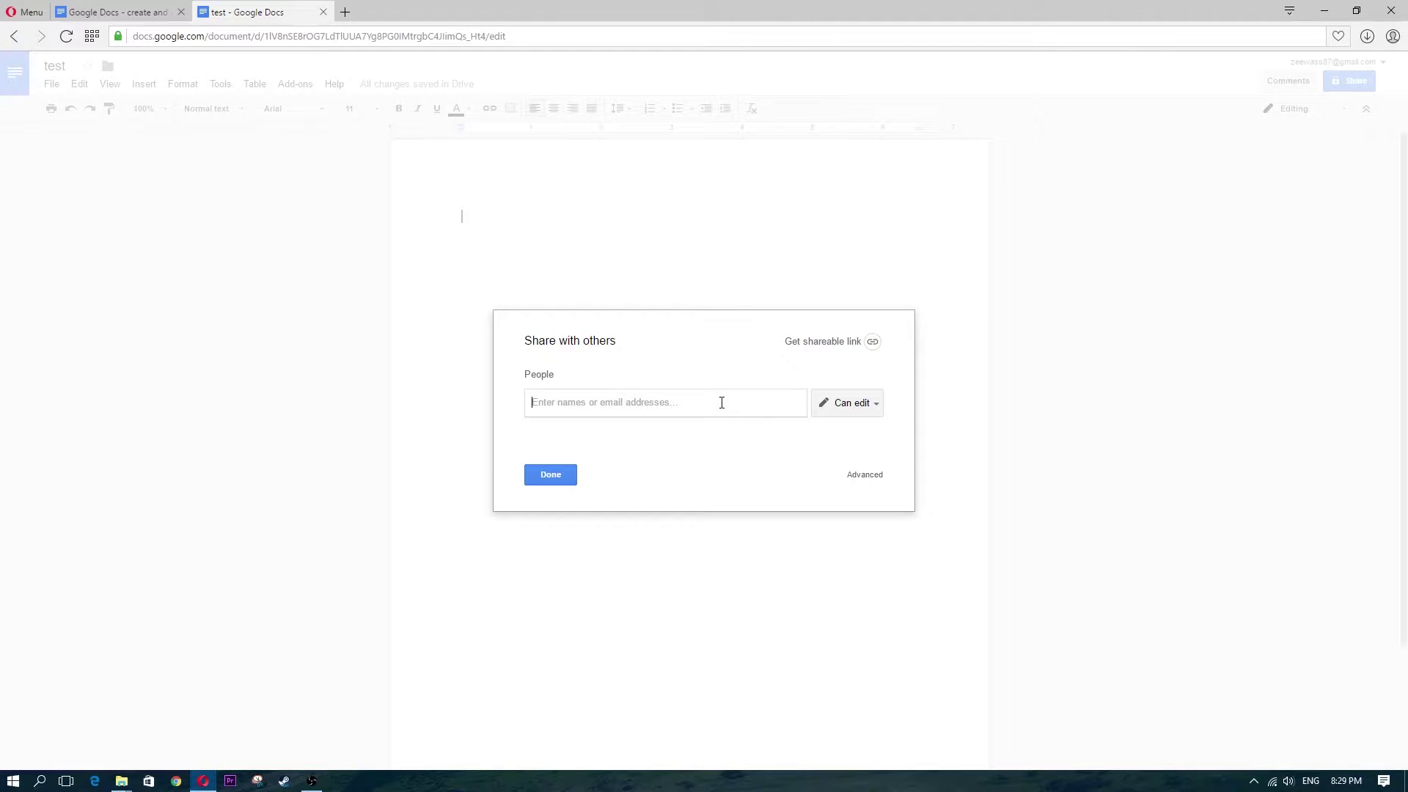
Review the Can edit permission choices without changing them and close the Share dialog
click(875, 406)
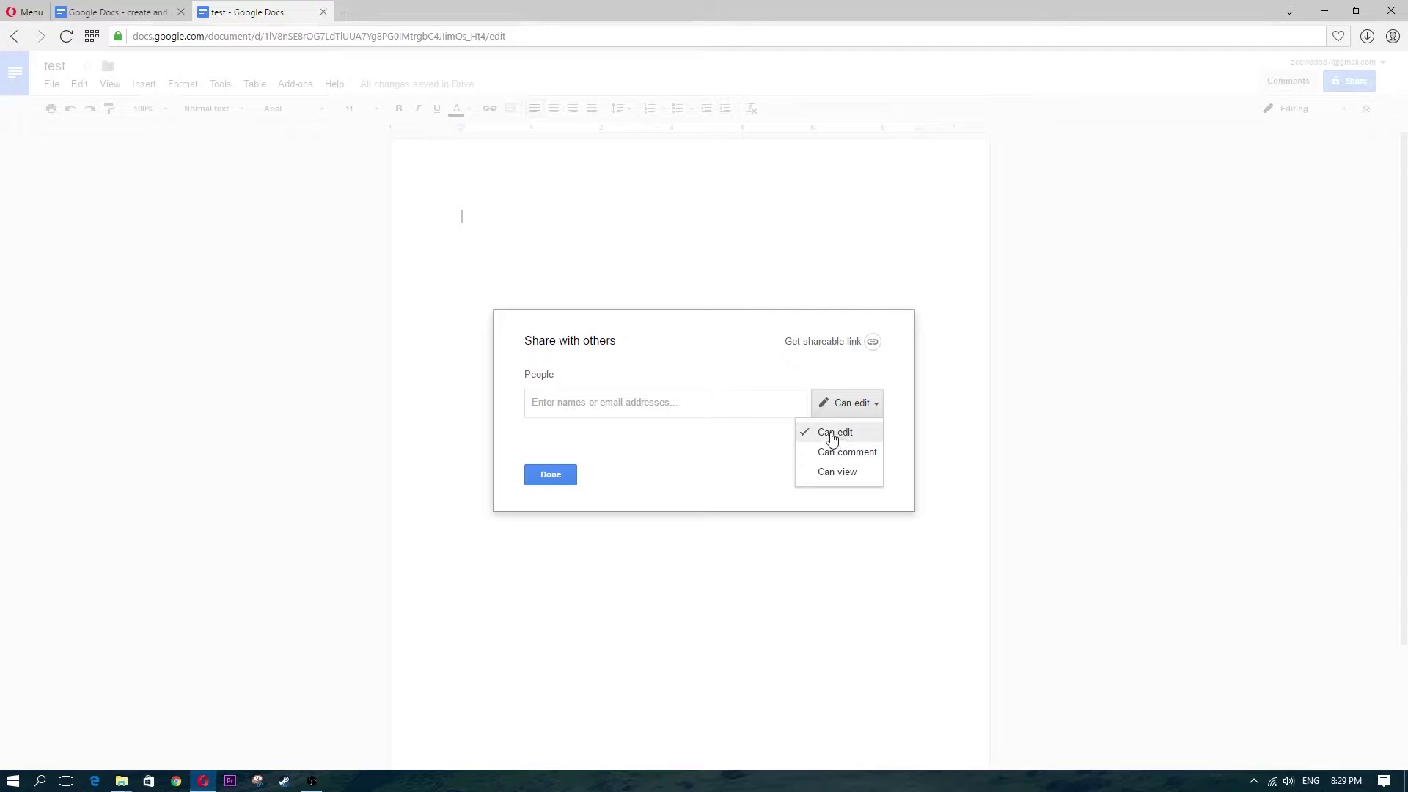
click(824, 362)
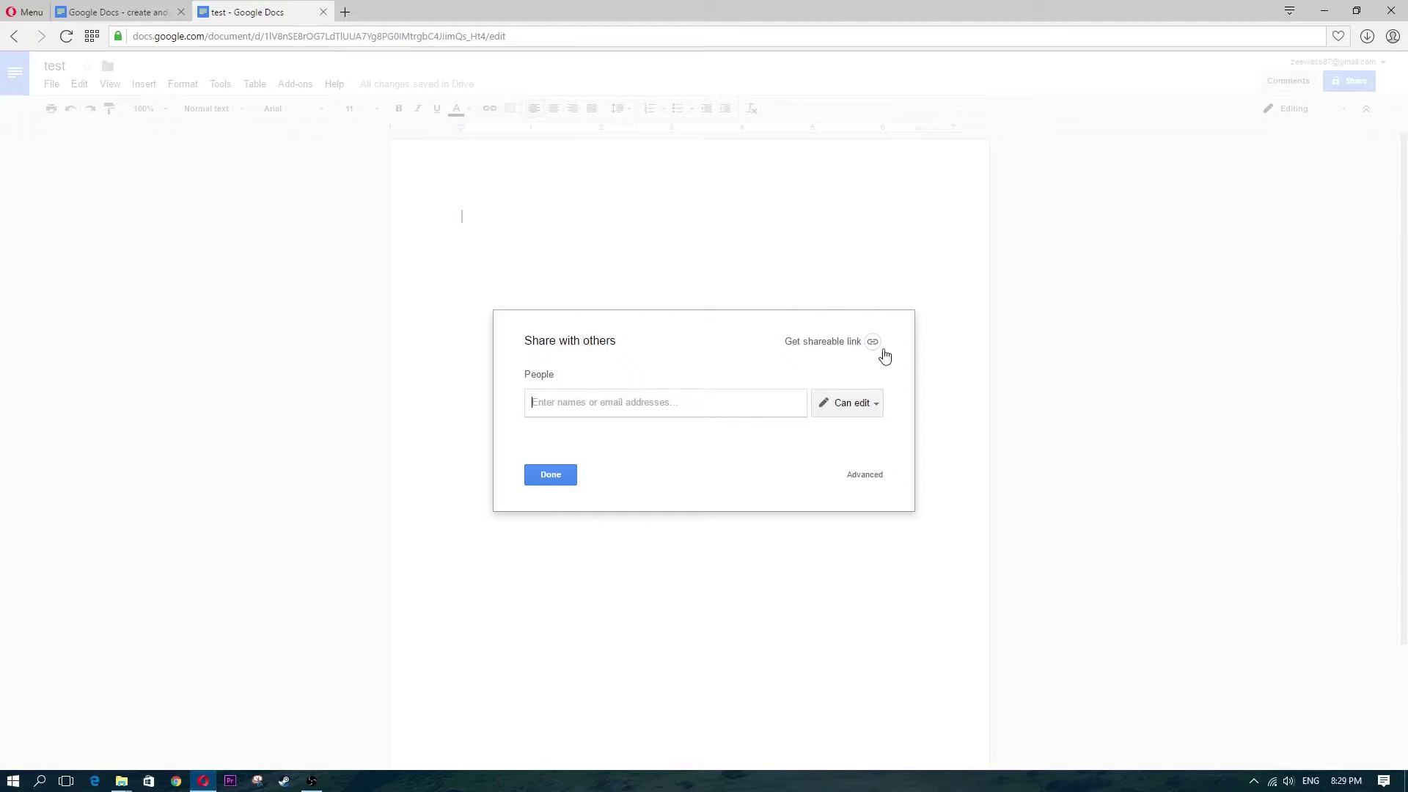
click(869, 403)
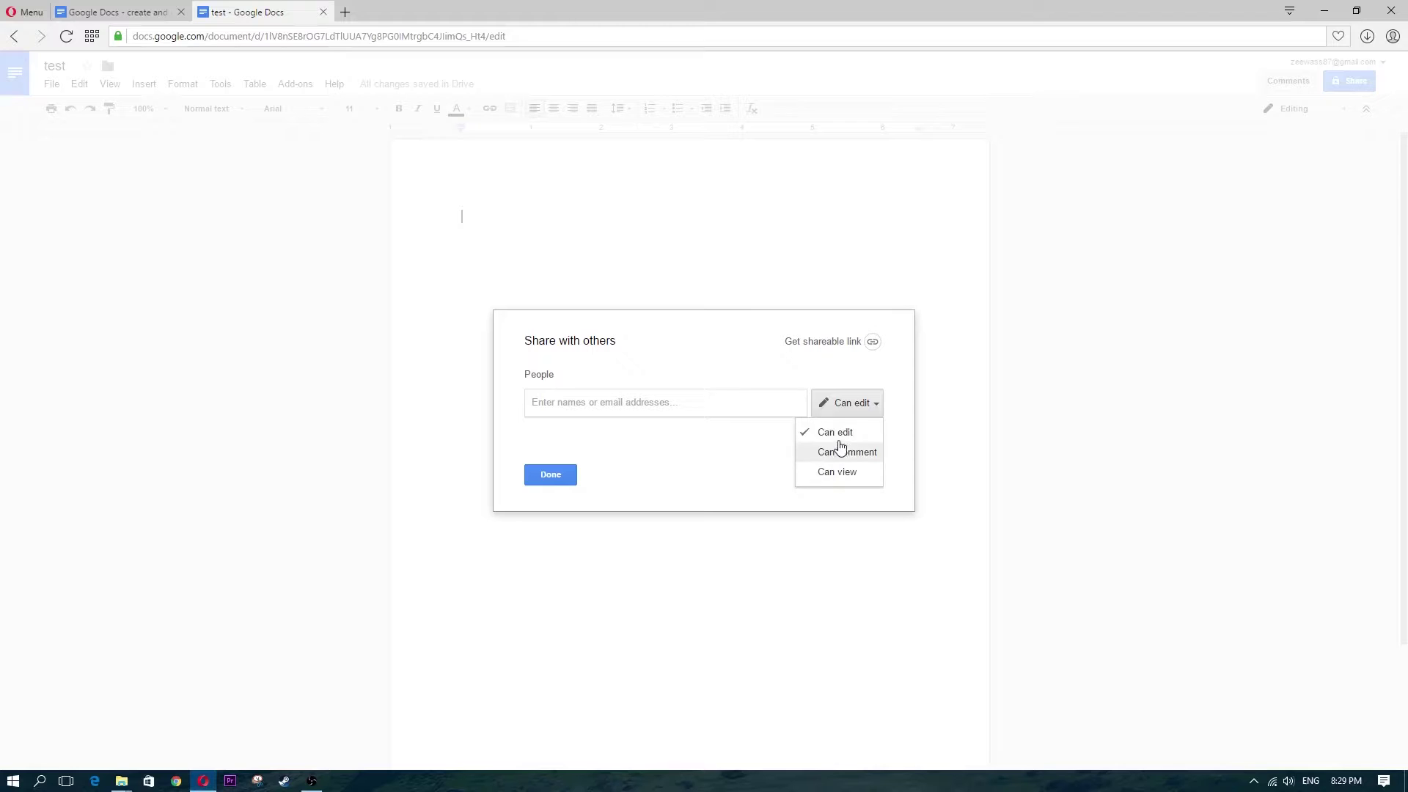
click(673, 449)
click(588, 403)
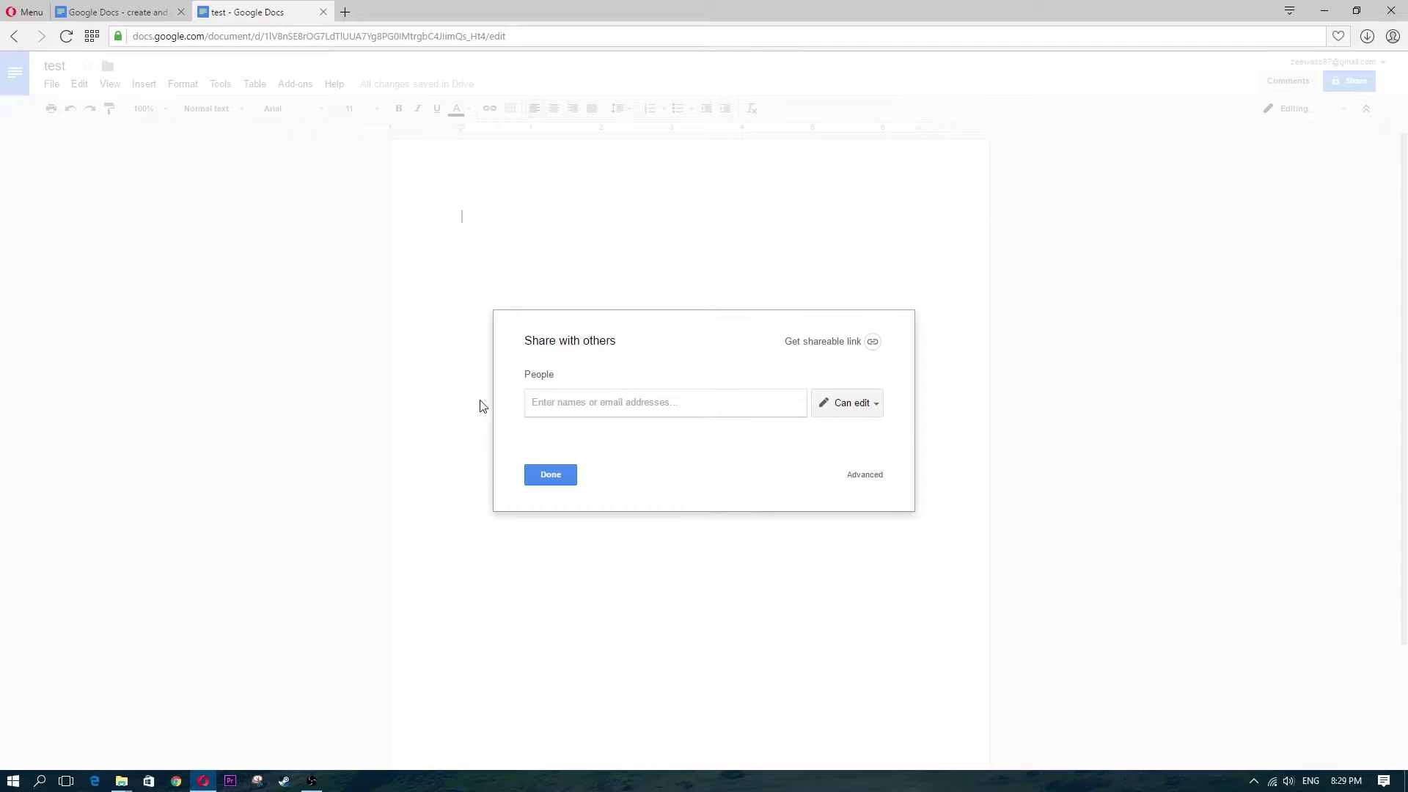
click(876, 403)
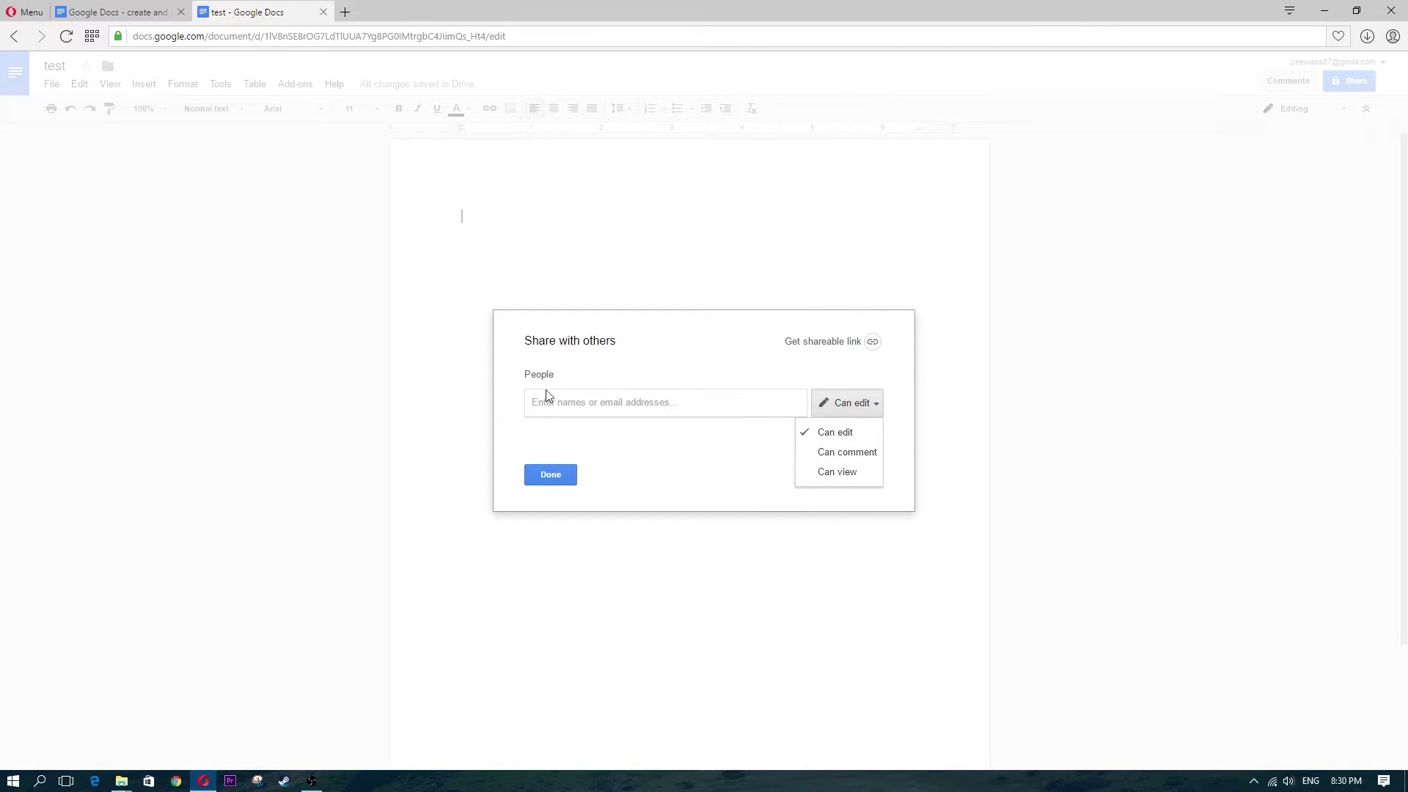
click(321, 464)
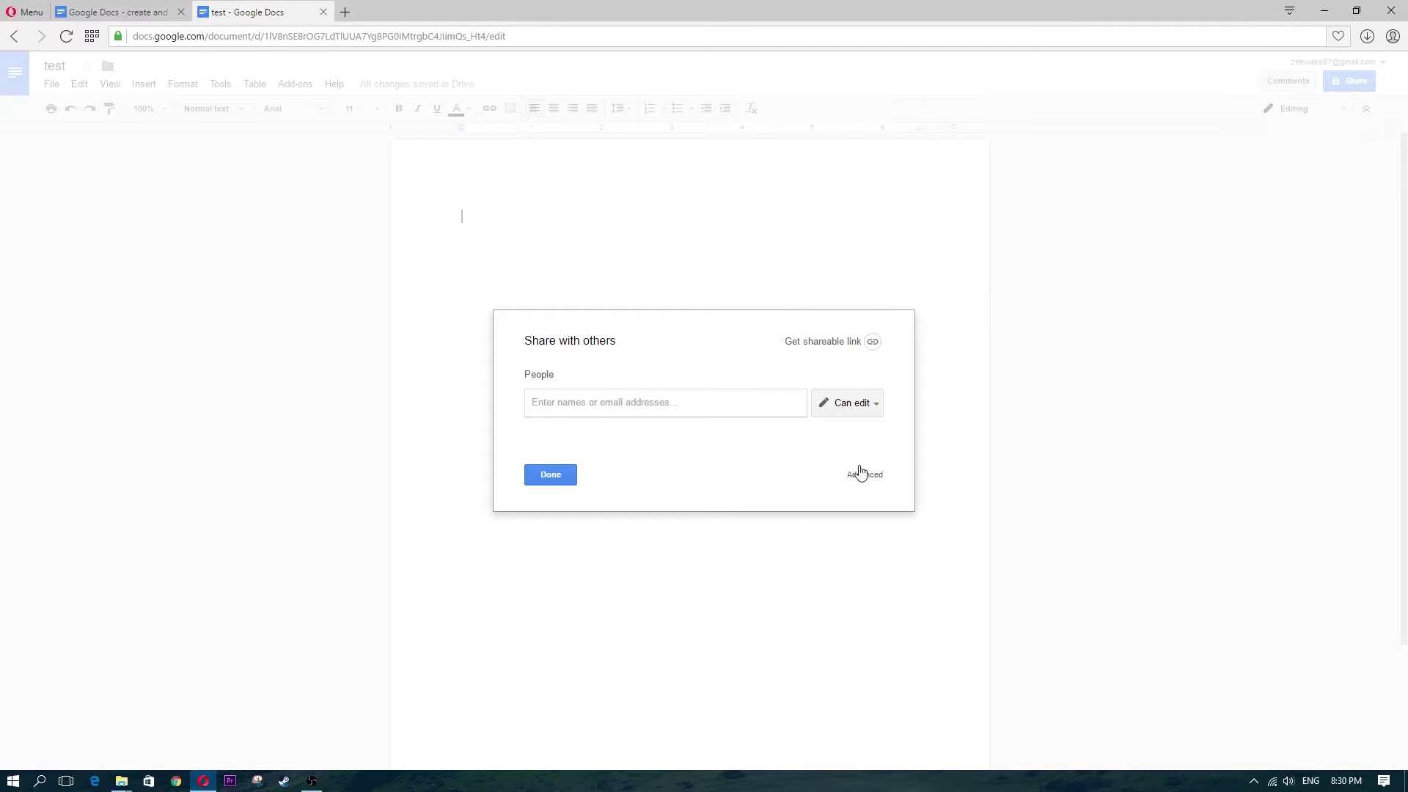
click(553, 476)
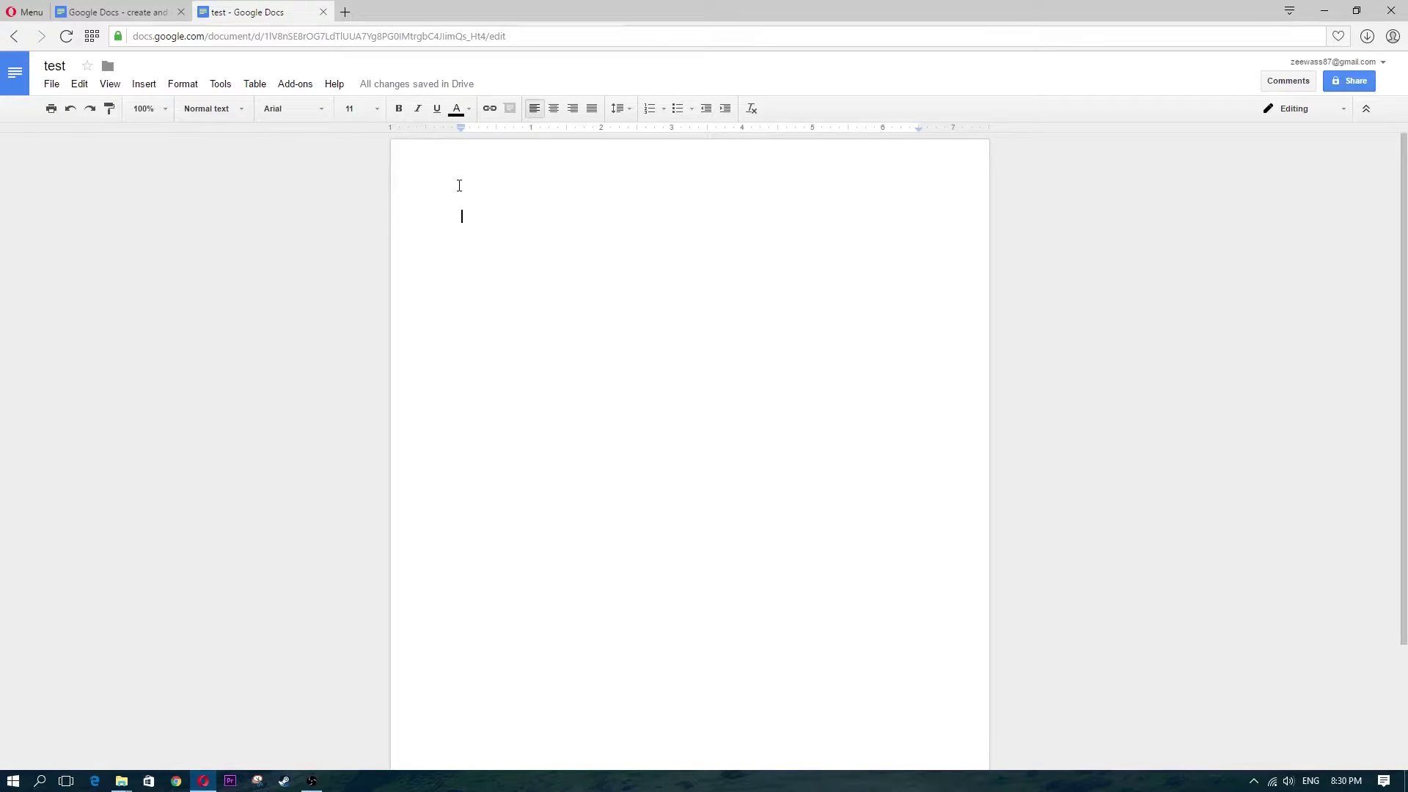
Type the greeting 'Hey whats up' in test, go to Docs home, and reopen test
text(Hey wah)
click(51, 85)
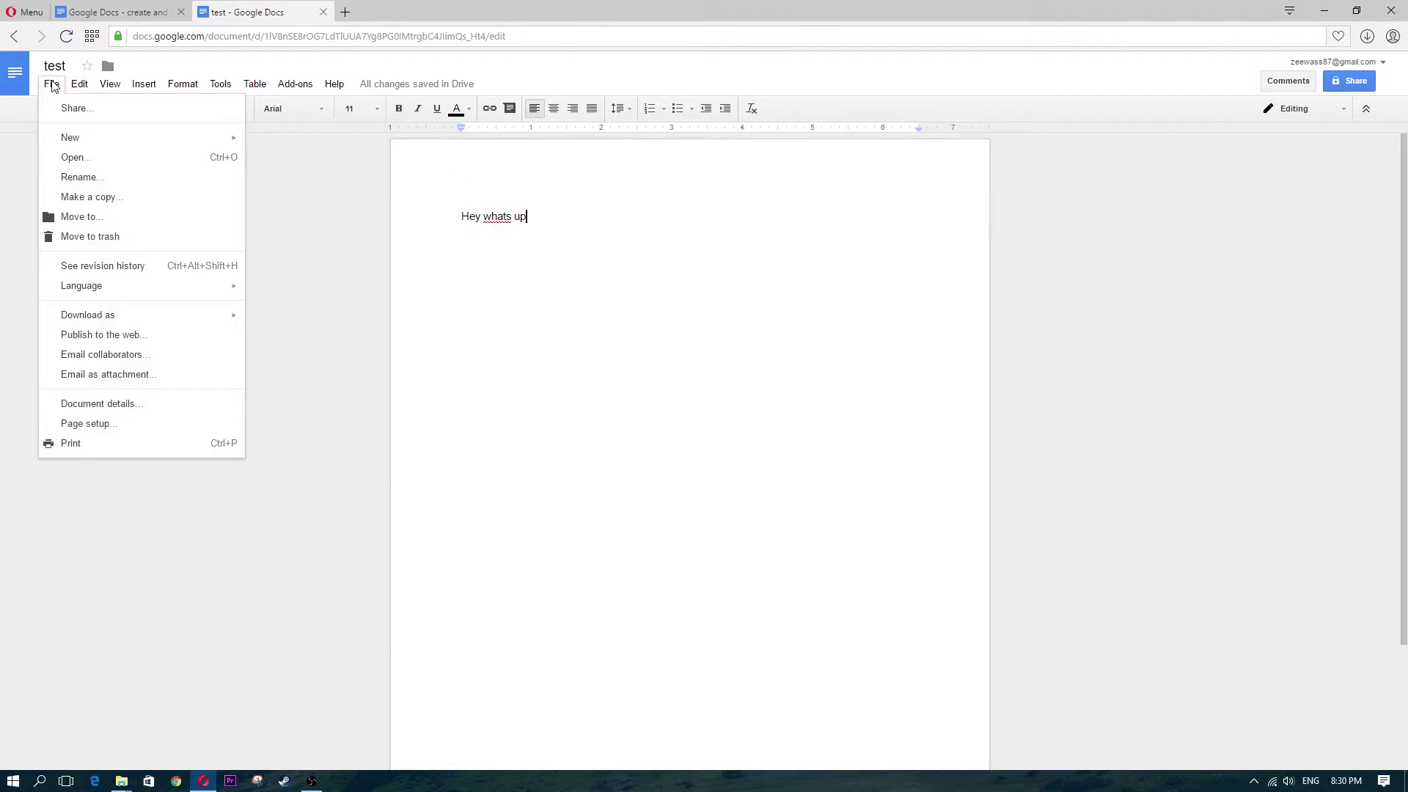
click(435, 238)
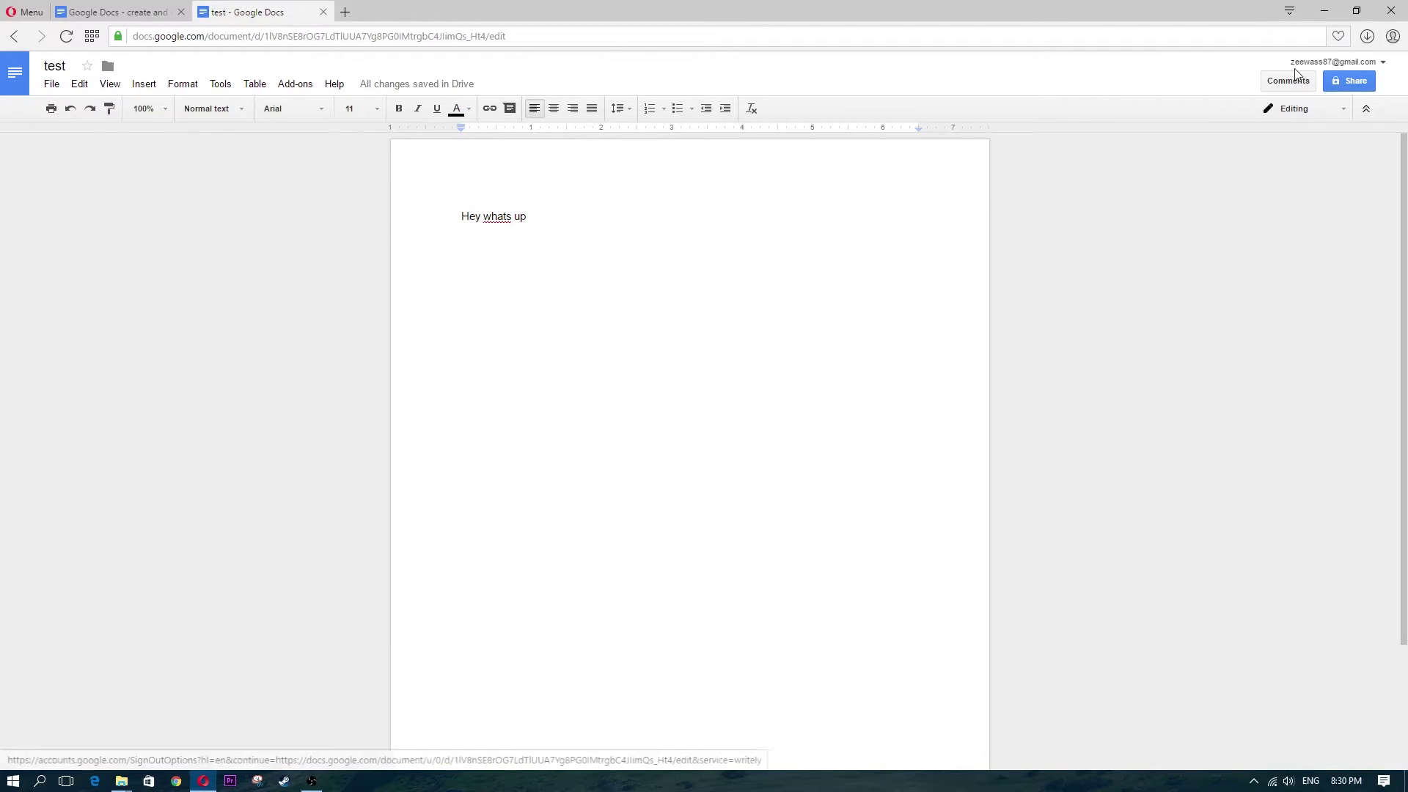
click(13, 71)
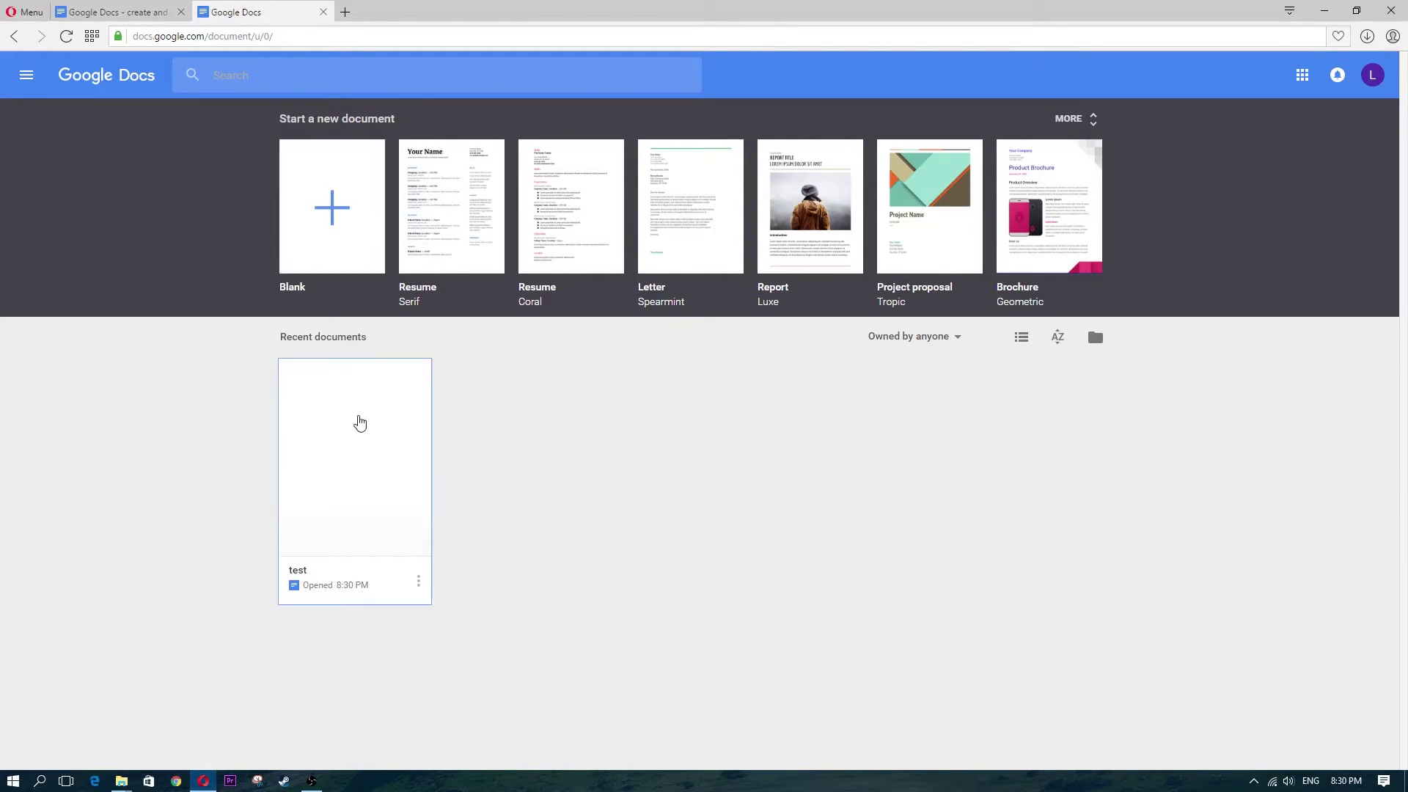
click(354, 476)
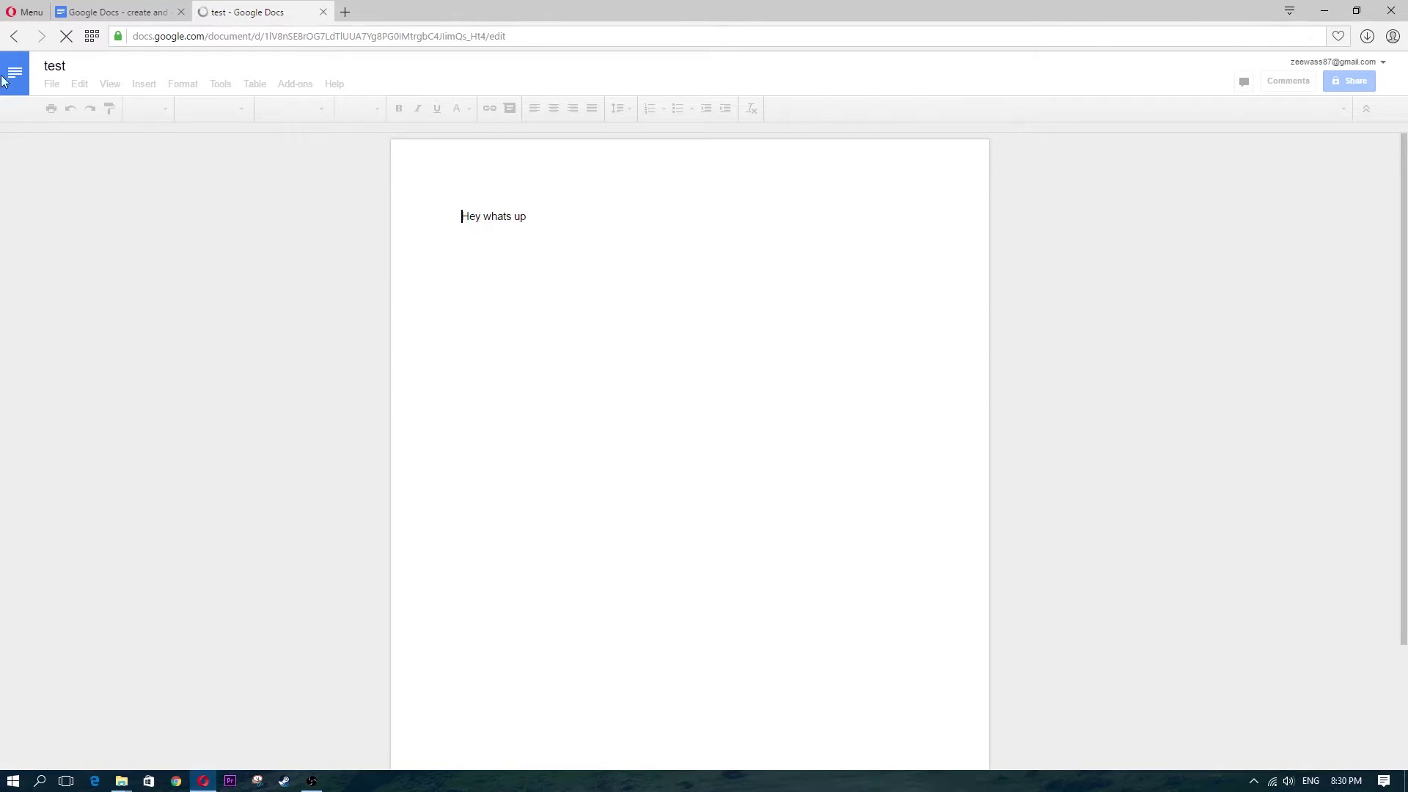
Return to Docs home, switch to Google Sheets via the side menu, and create a blank spreadsheet
key(alt+Left)
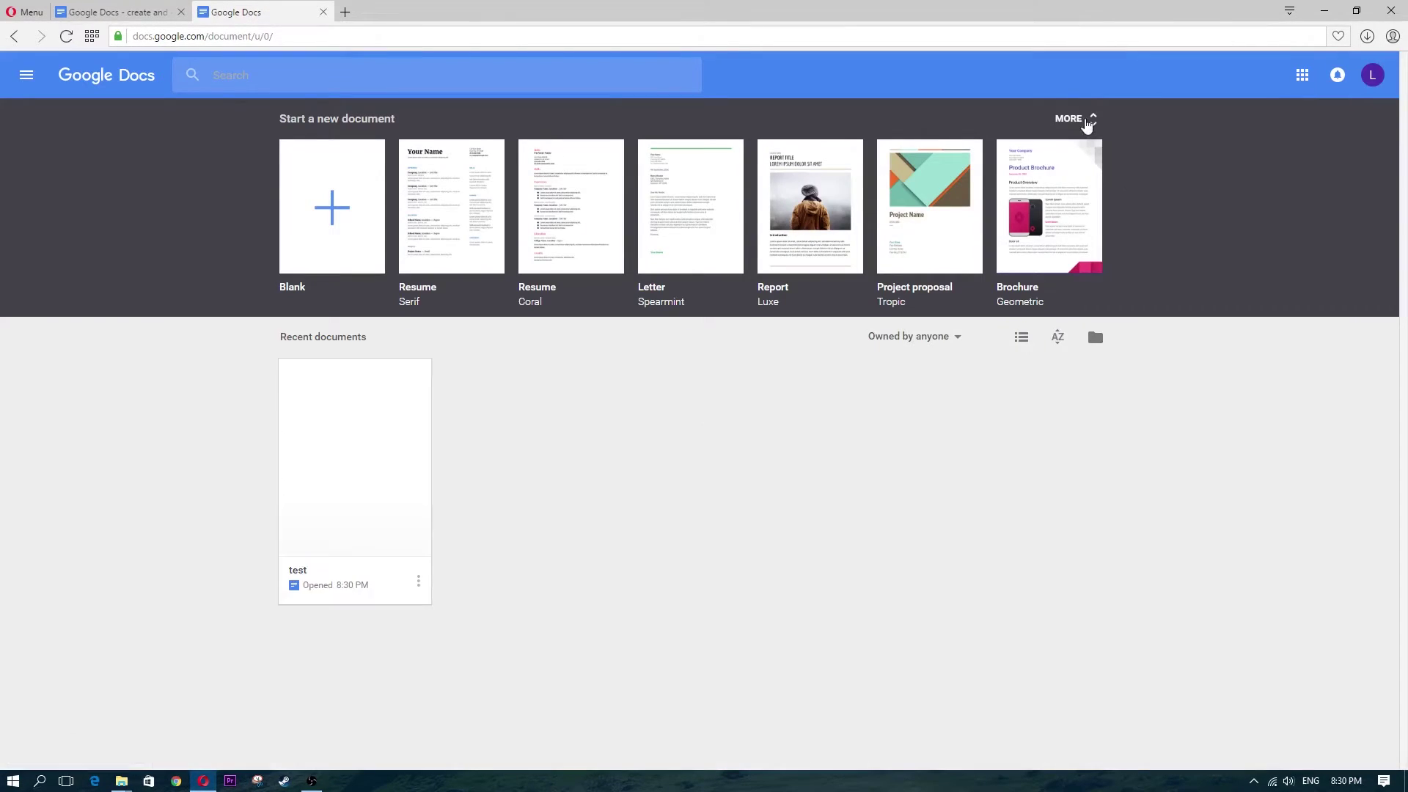
click(27, 76)
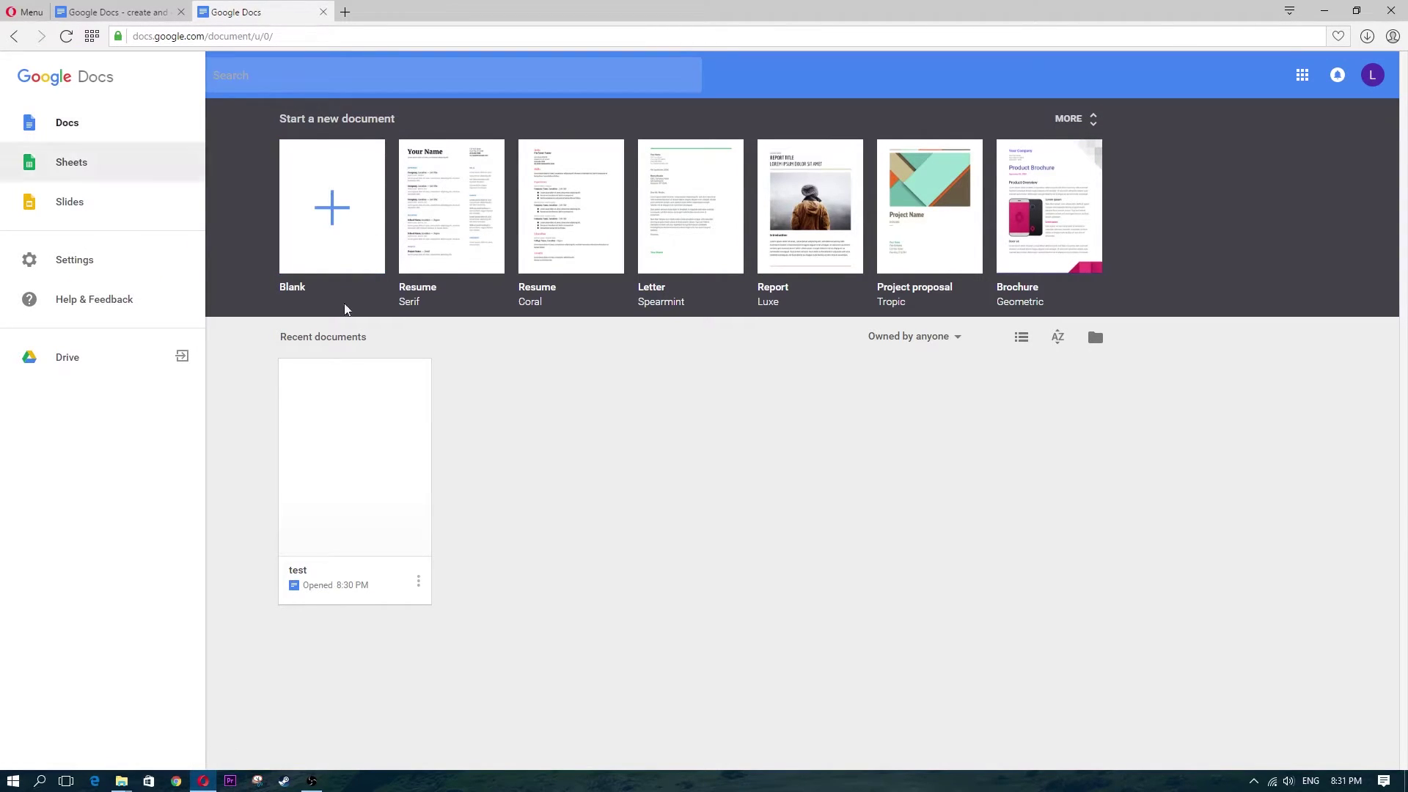
click(540, 437)
click(28, 77)
click(67, 164)
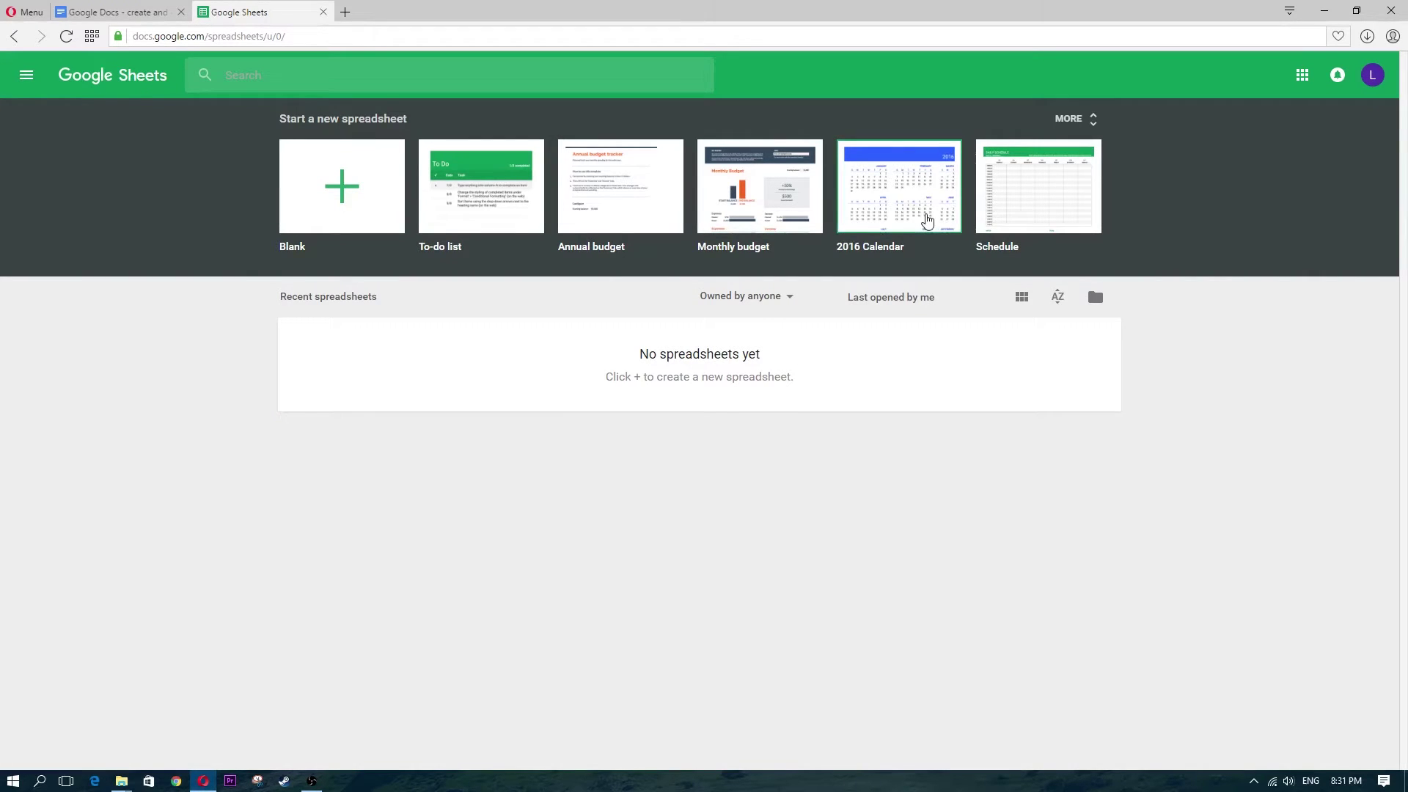
click(355, 191)
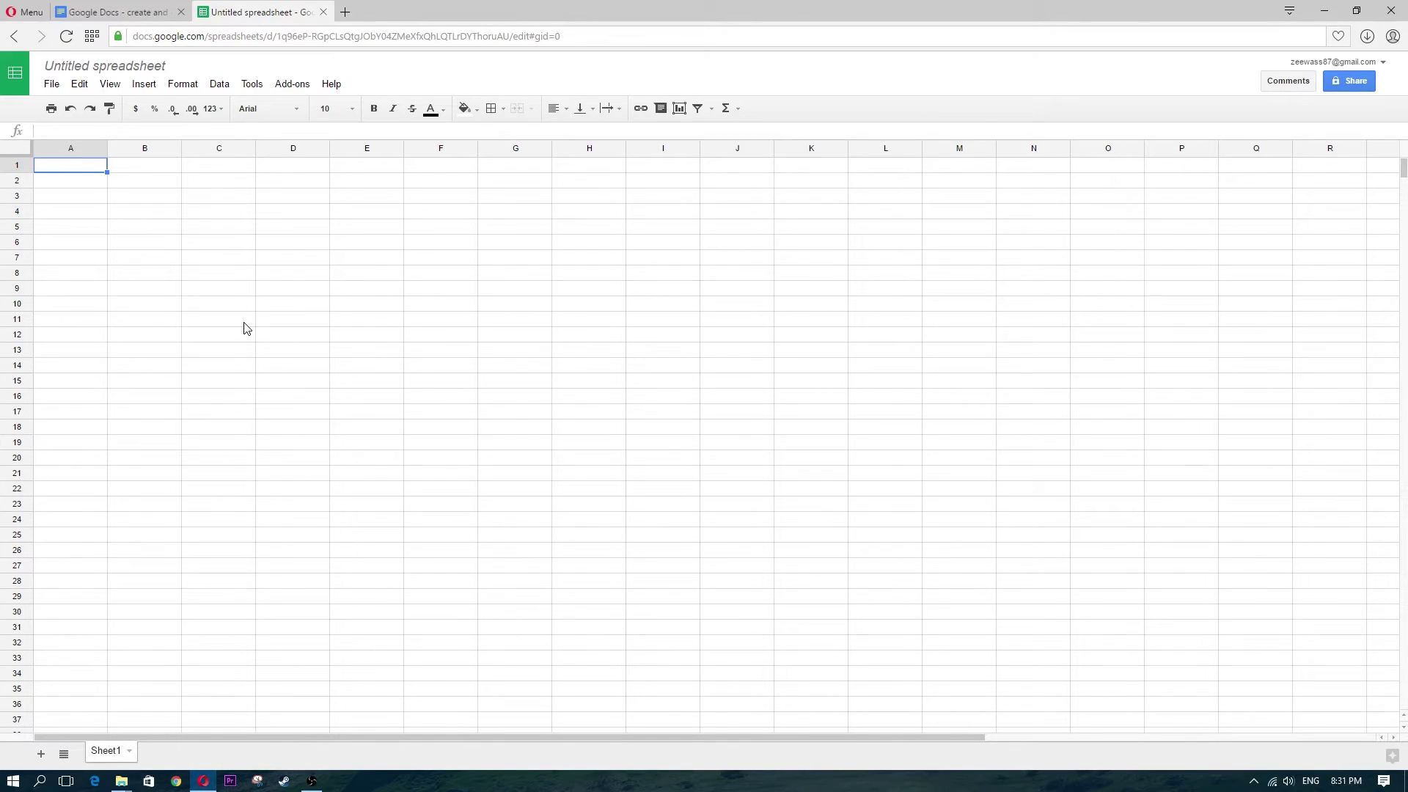
click(99, 194)
click(101, 240)
click(100, 227)
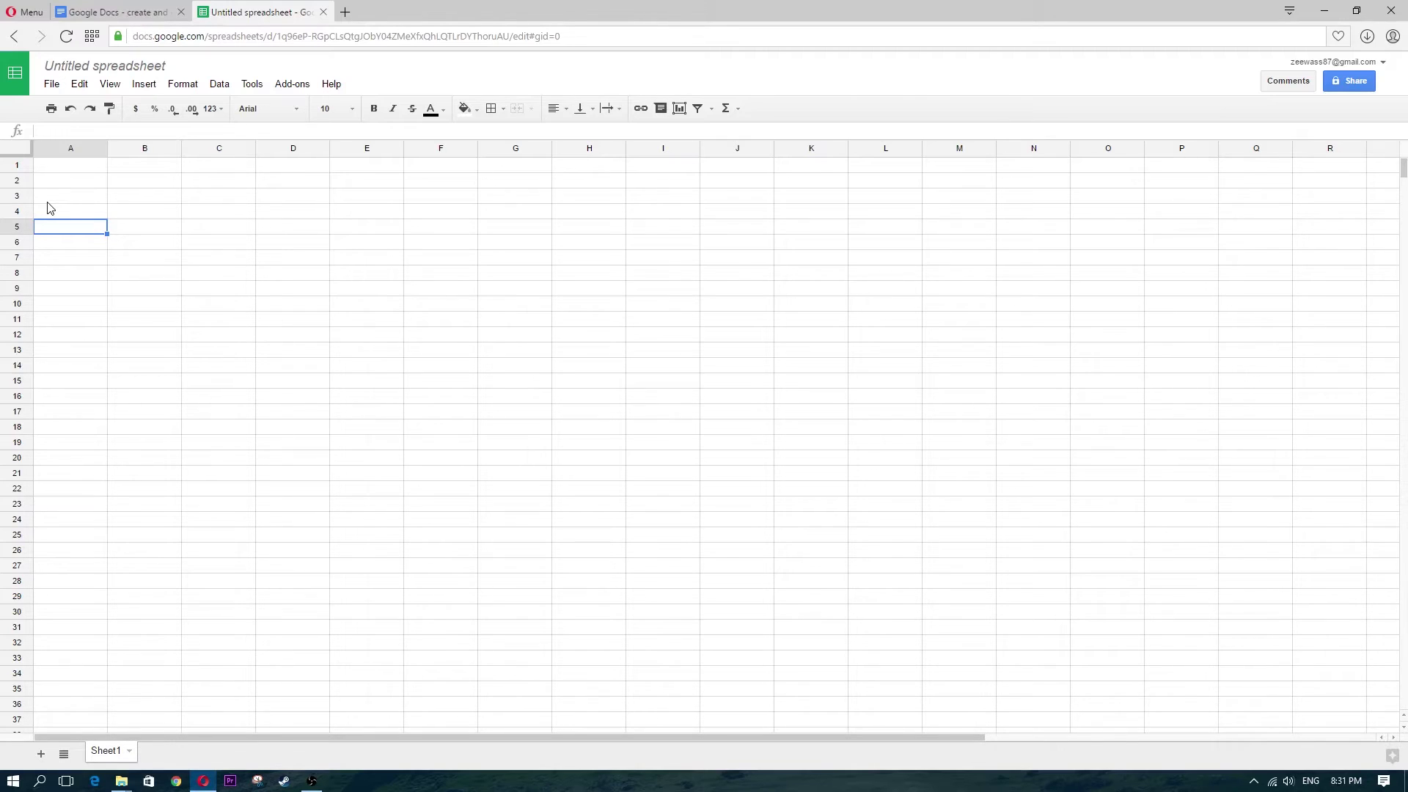
click(73, 211)
click(68, 262)
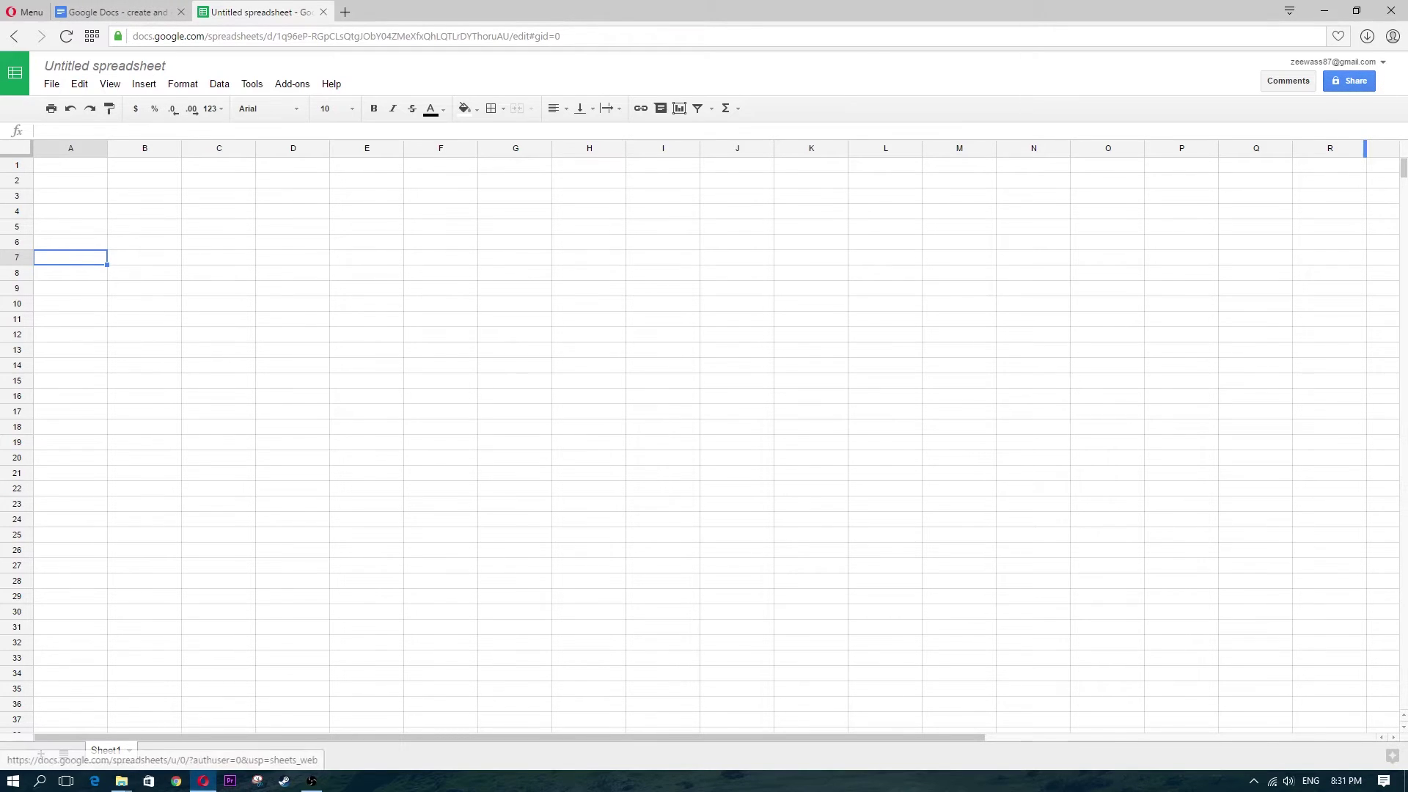
click(14, 39)
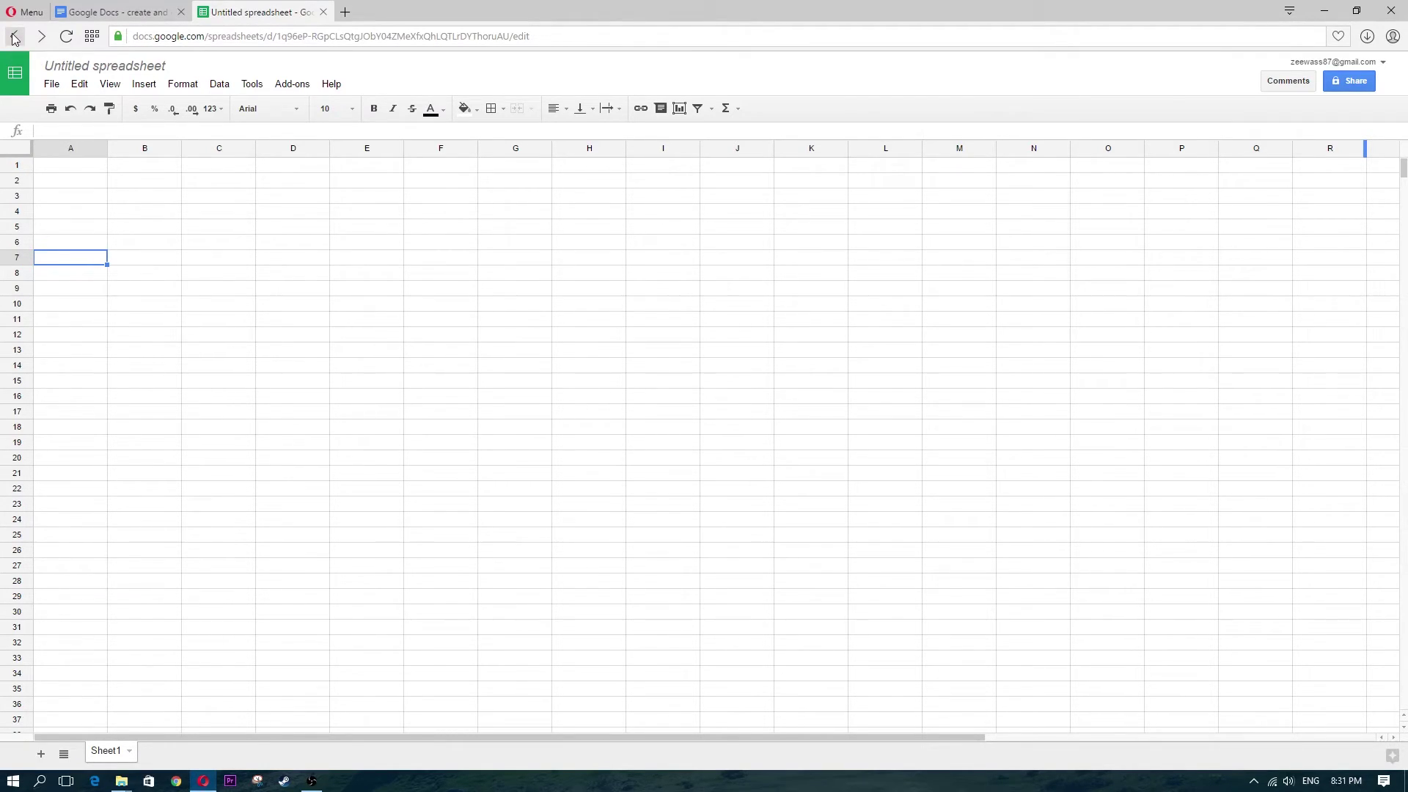
click(14, 39)
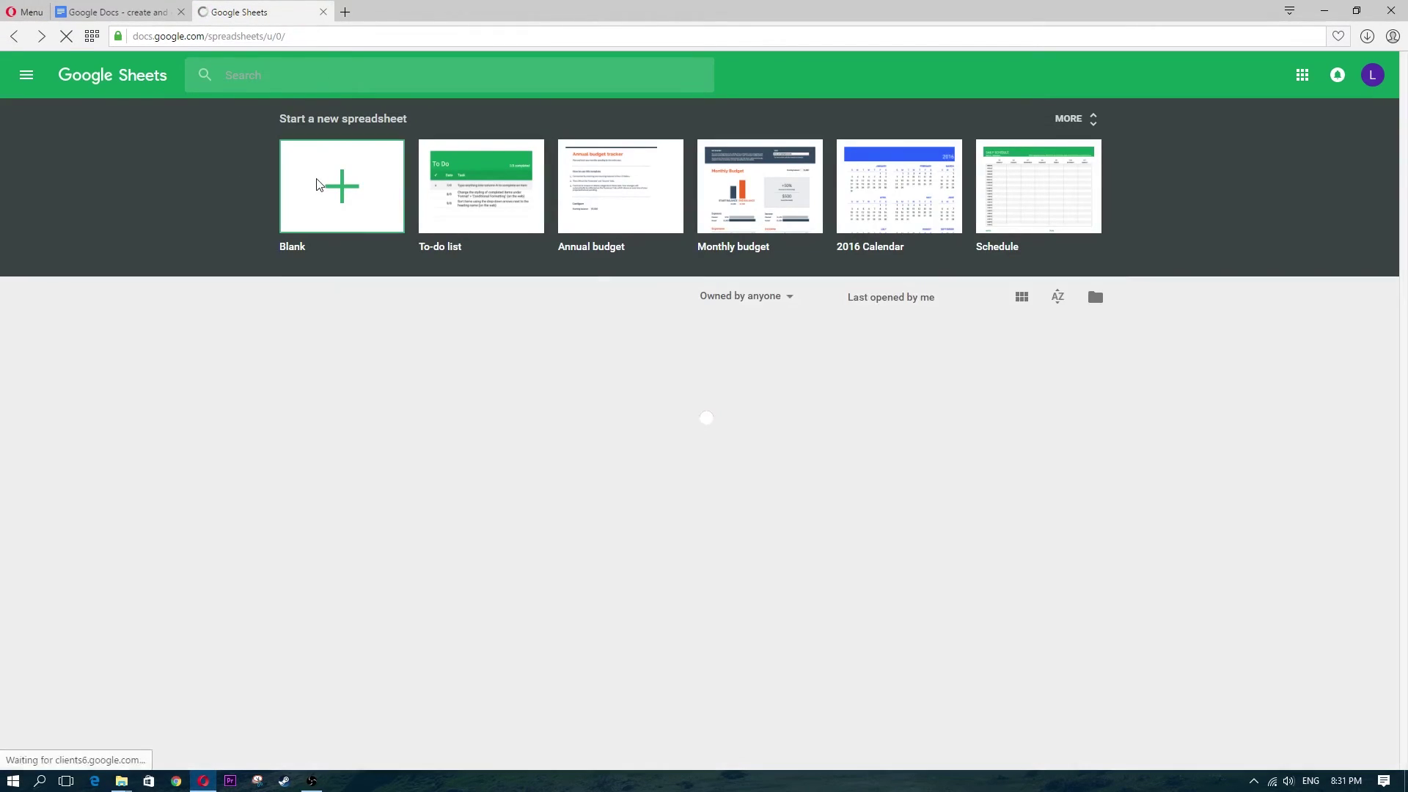
click(27, 75)
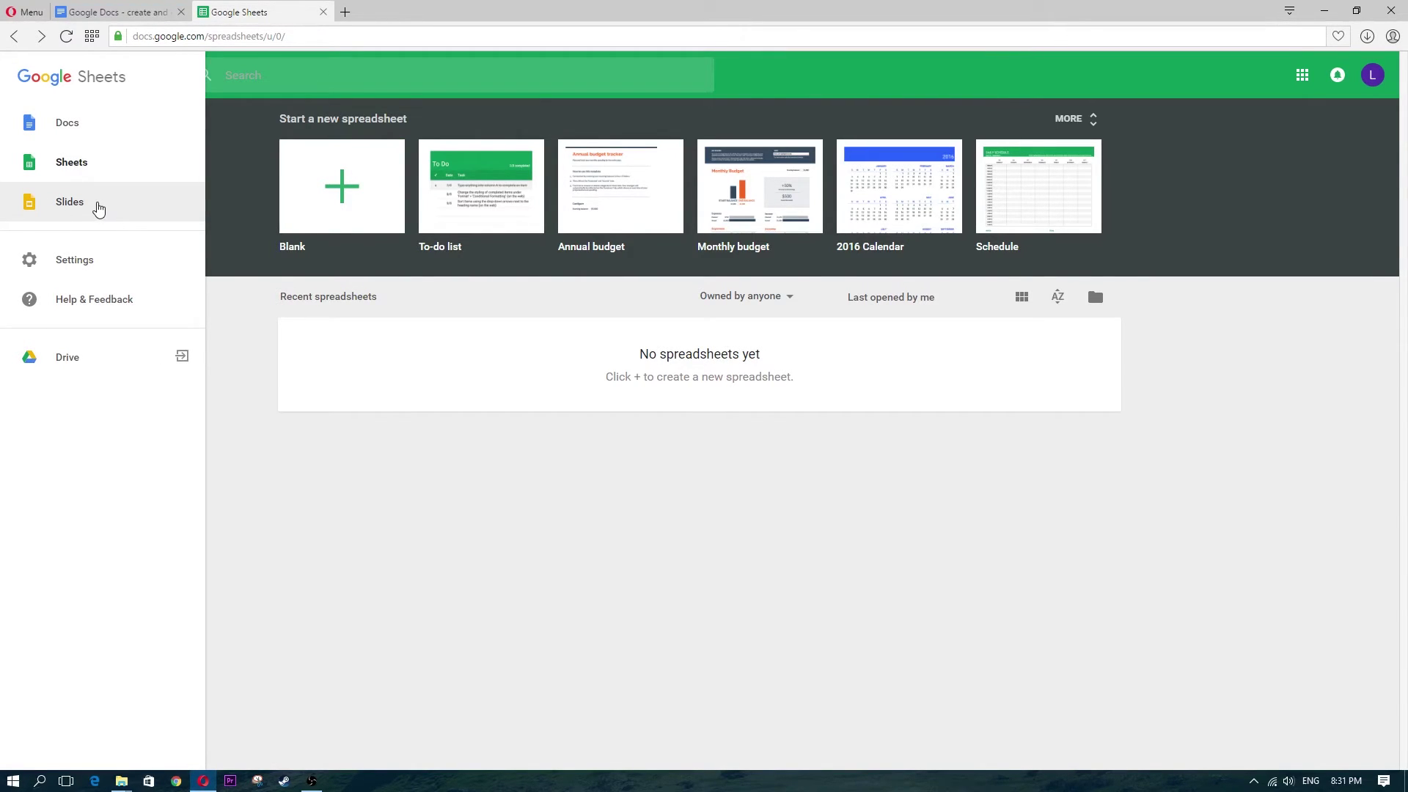
Switch to Google Slides, create a blank presentation, and scroll through the Themes list
click(98, 209)
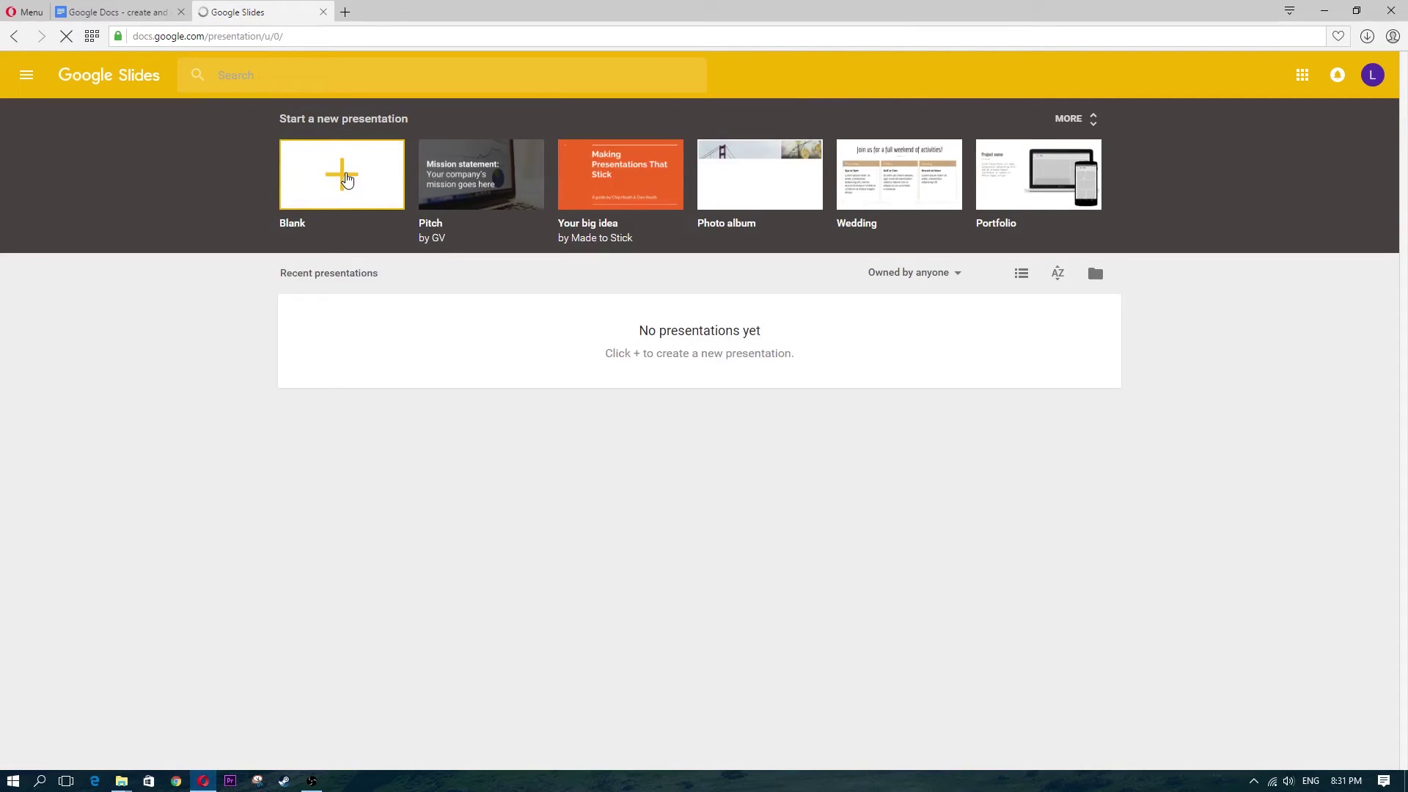
click(350, 176)
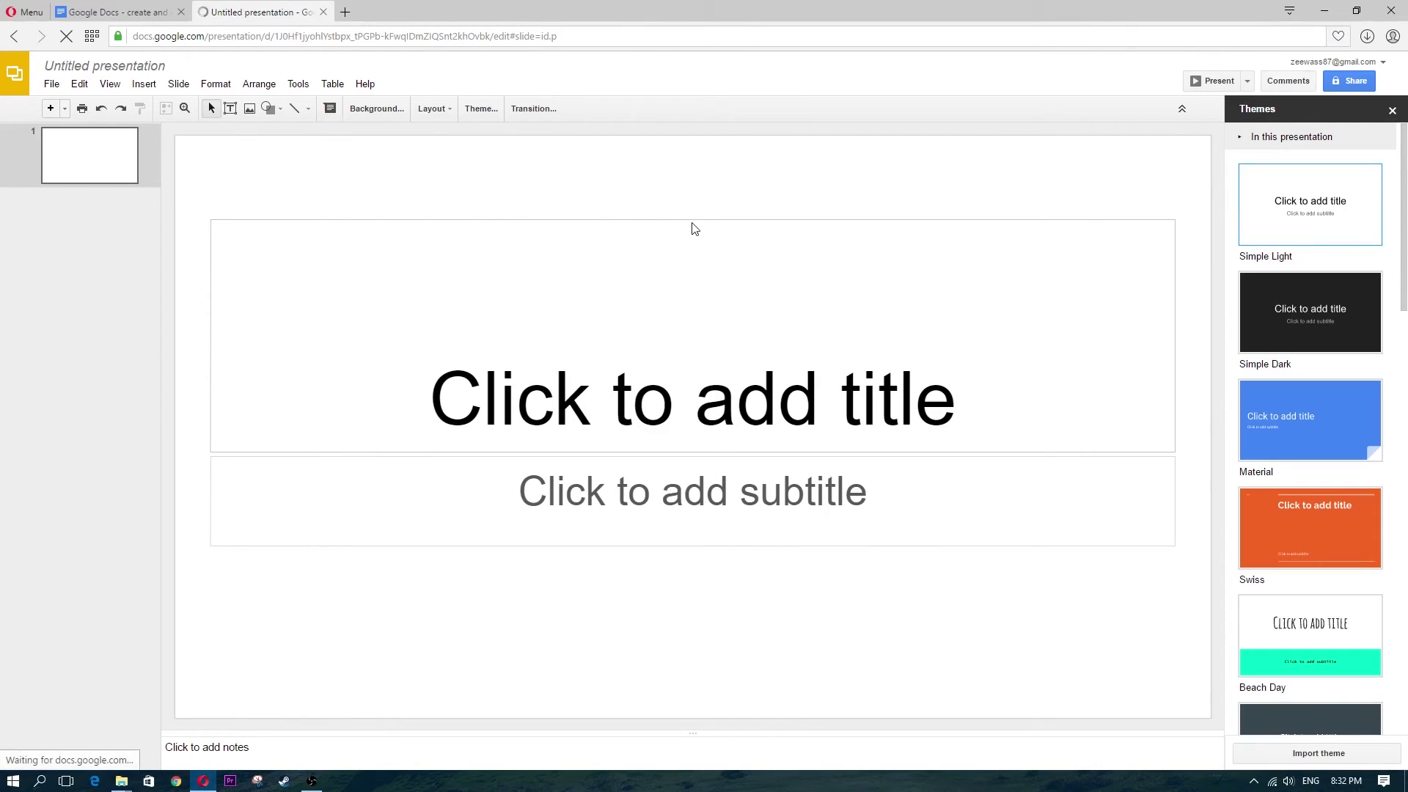
scroll(1341, 467, down, 2)
scroll(1339, 452, up, 2)
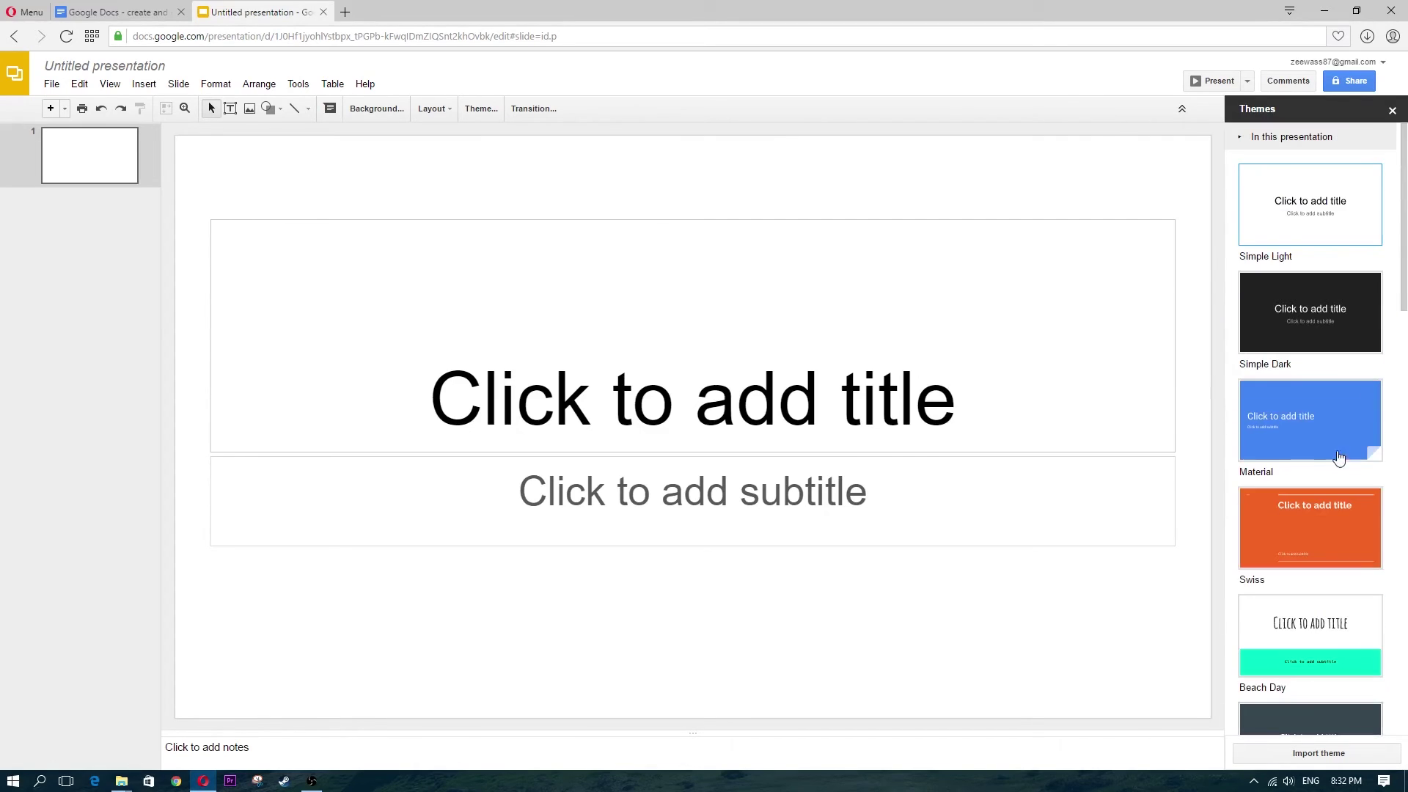